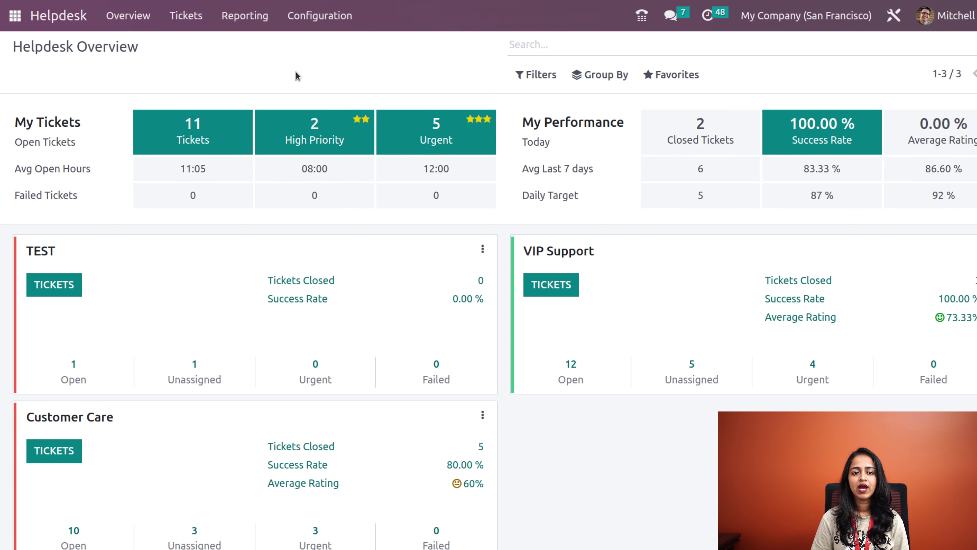
Step: Create a new helpdesk team and name it "New team"
left_click(314, 22)
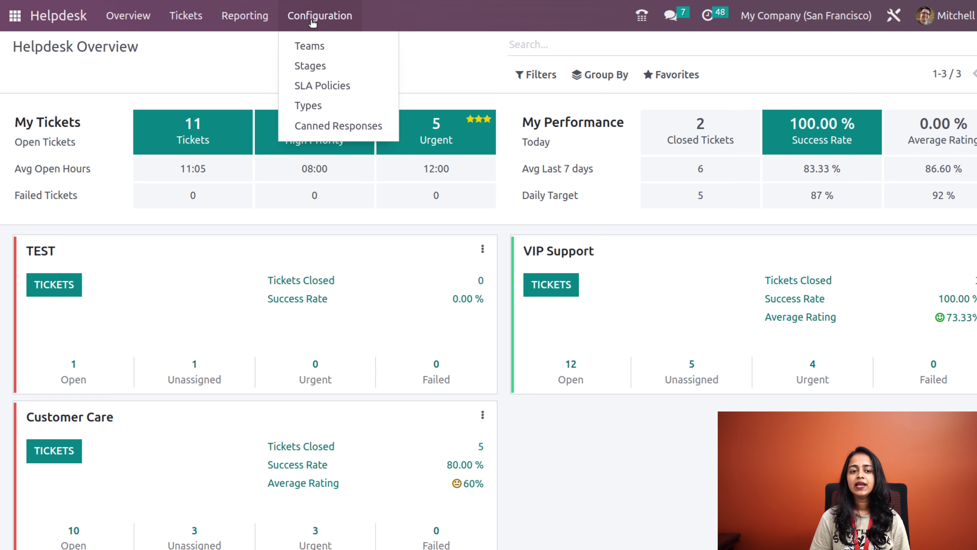
left_click(330, 47)
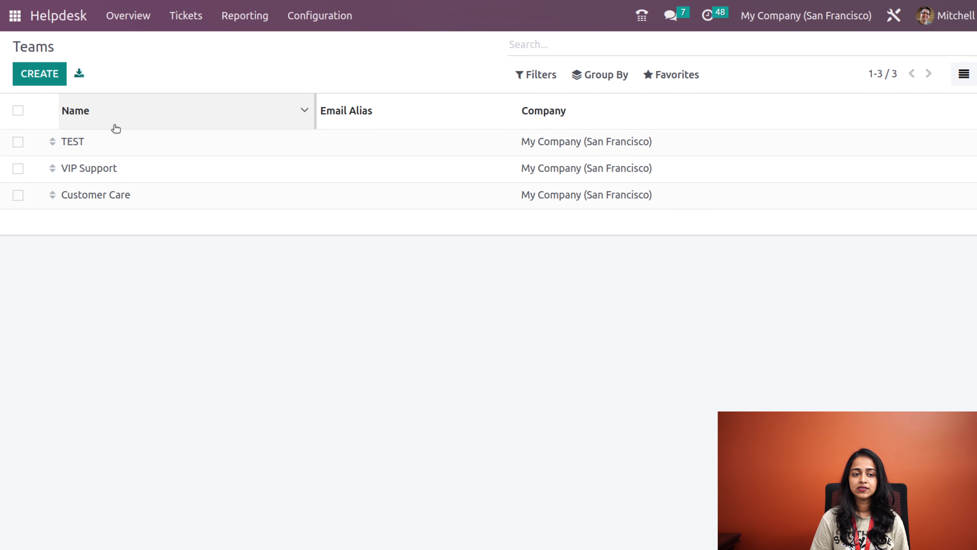
left_click(34, 76)
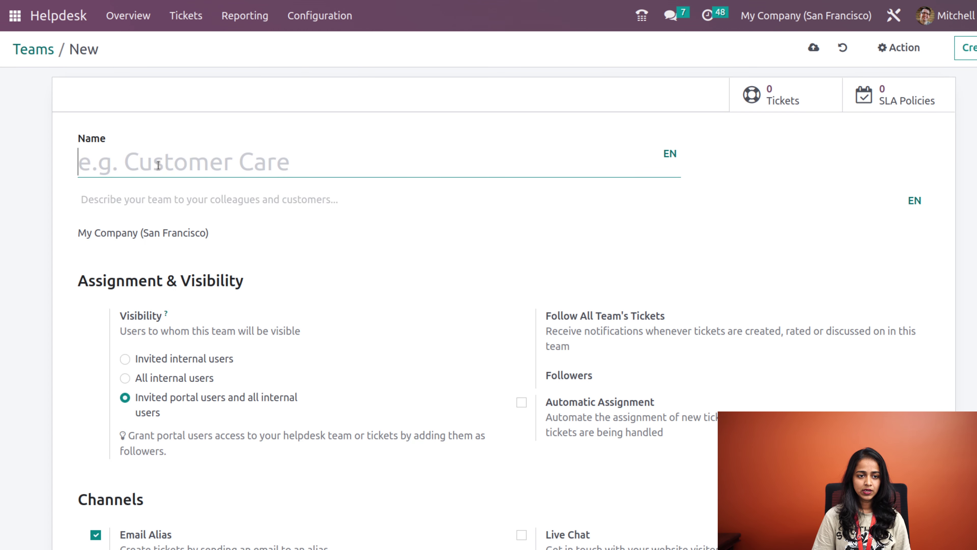
type("N")
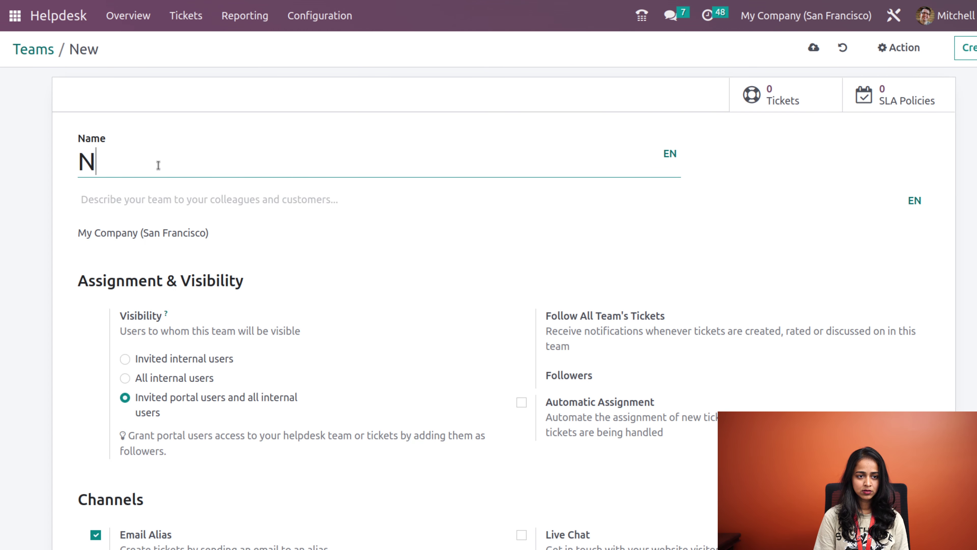
type("ew team")
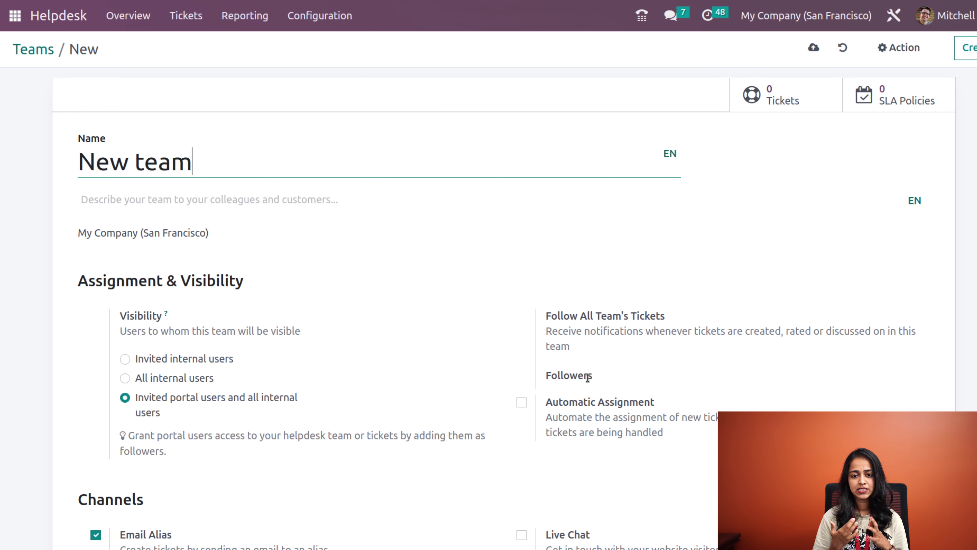
Step: Add an individual contact, Apple and the admin user as followers of all the team's tickets
left_click(635, 377)
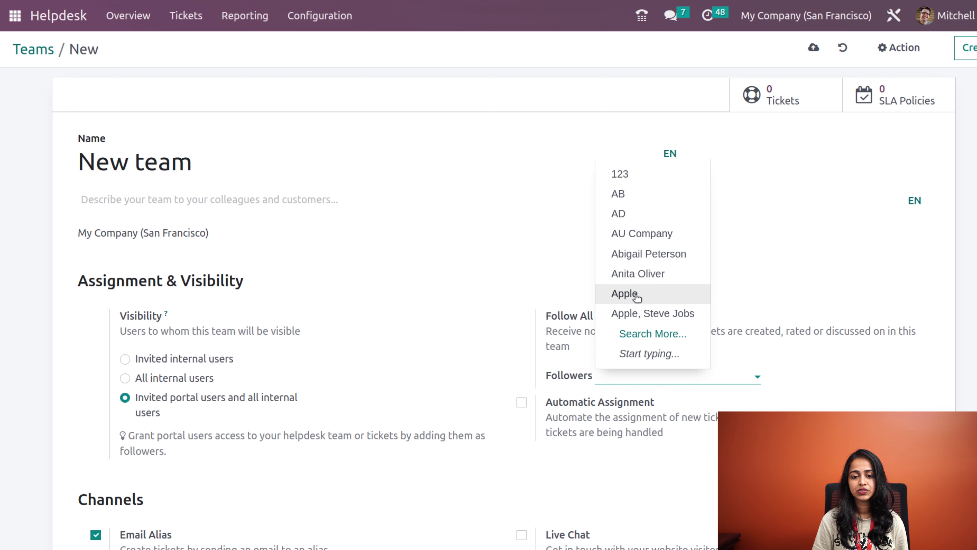
key("Escape")
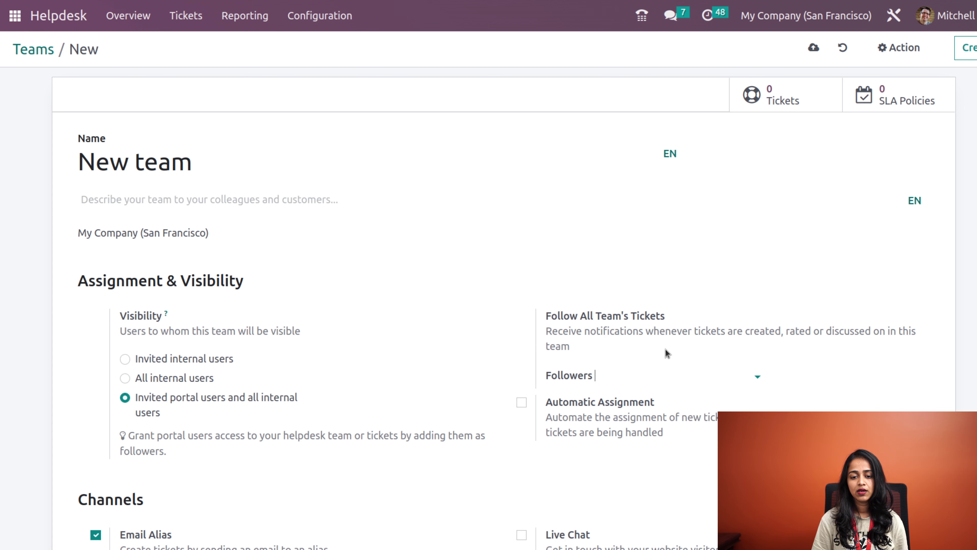
left_click(694, 378)
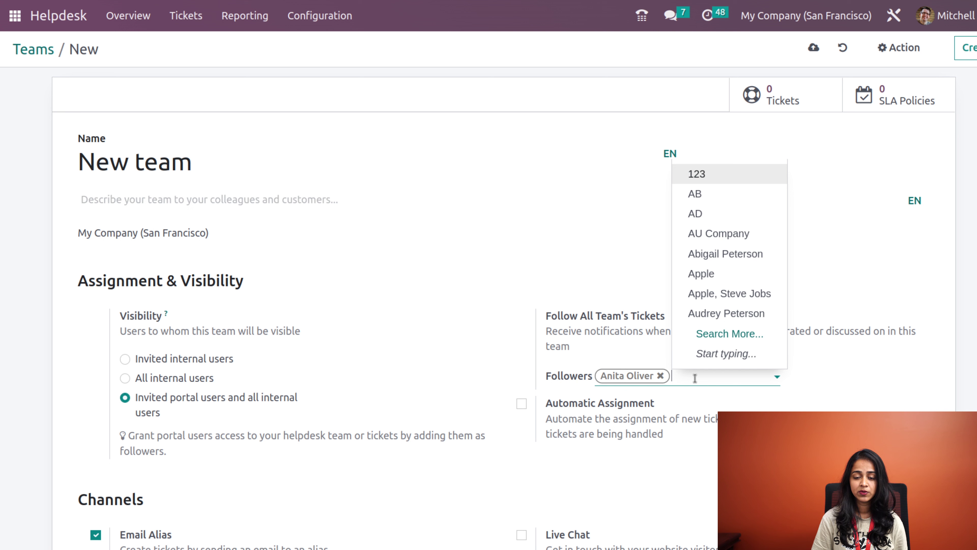
key("Escape")
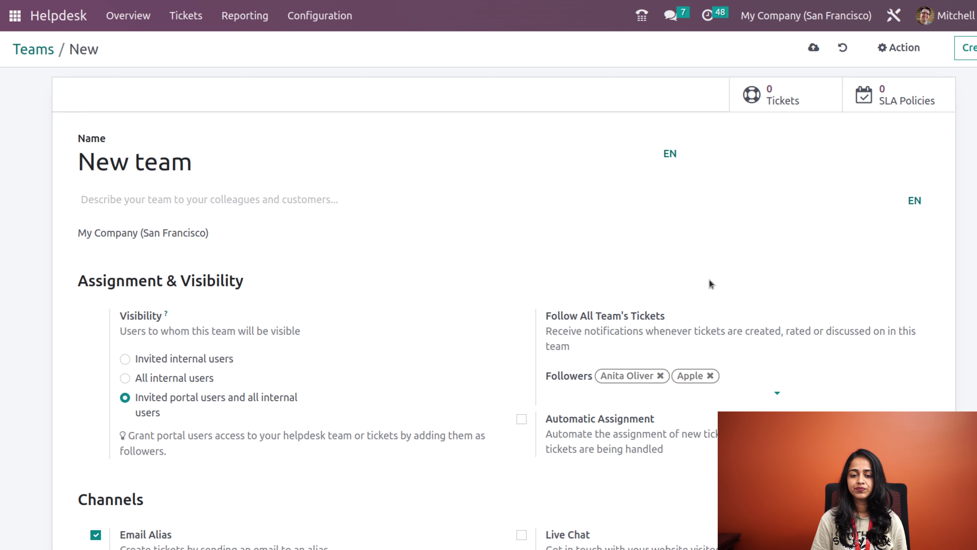
type("m")
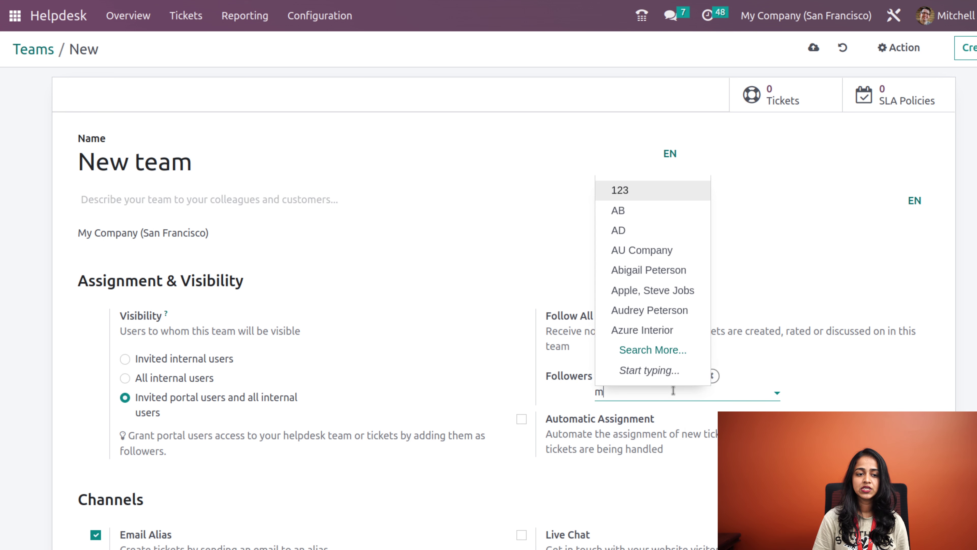
type("i")
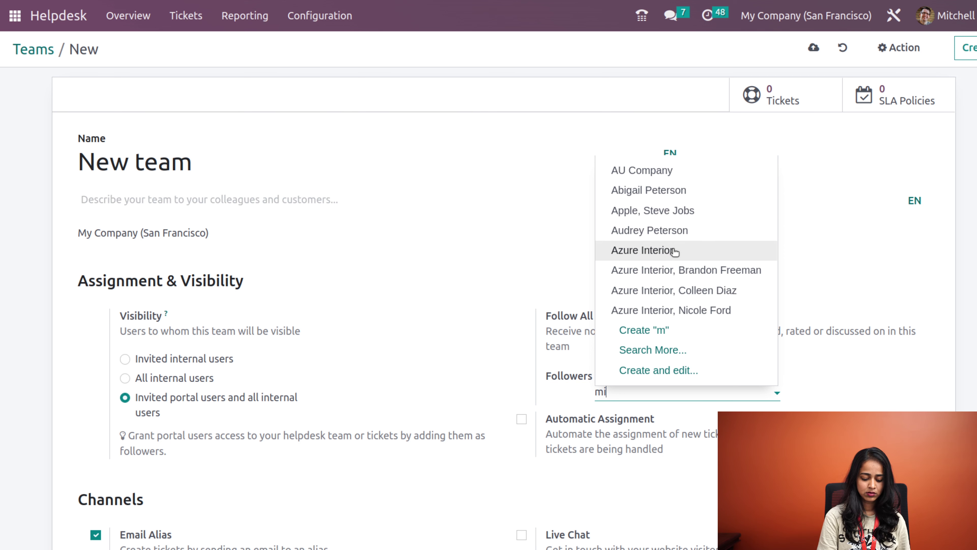
type("t")
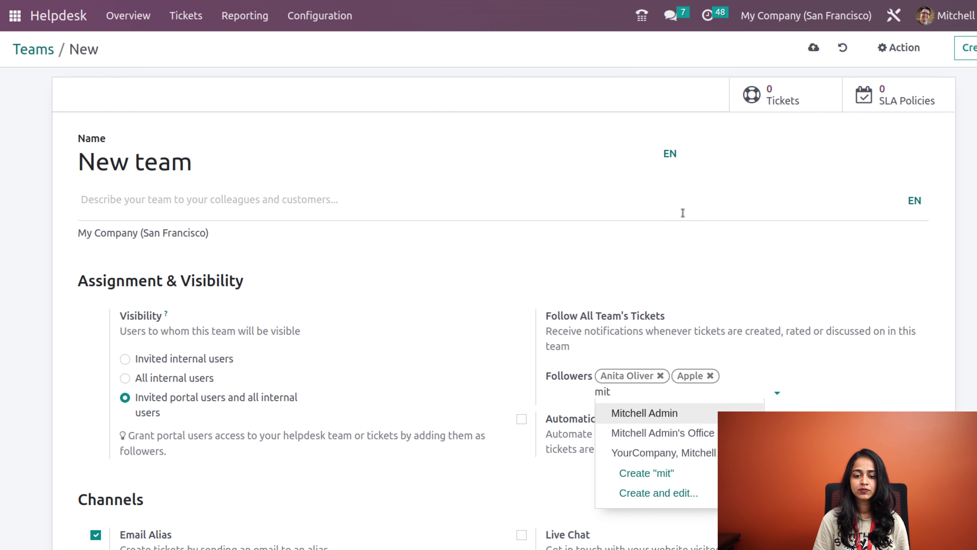
left_click(683, 414)
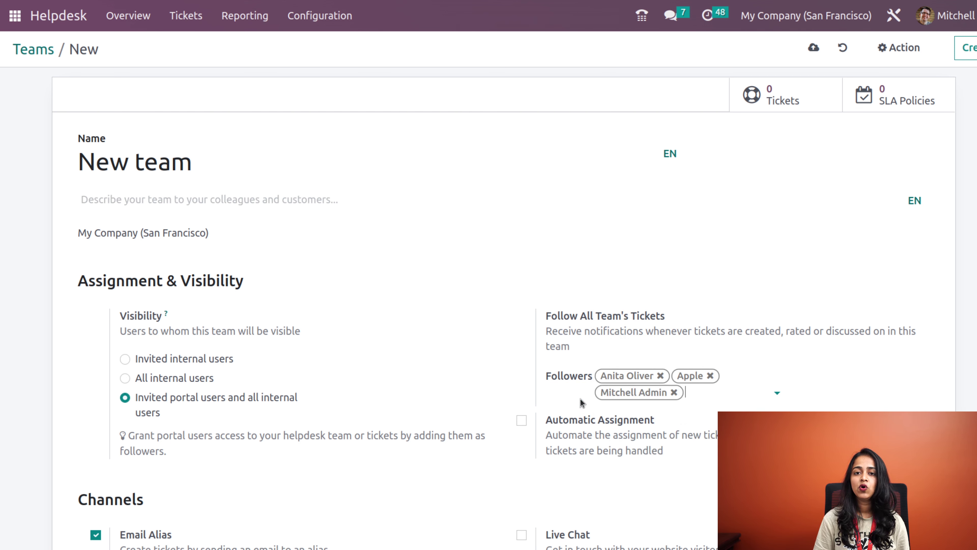
Step: Enable Automatic Assignment for the team and open its assignee field for another user
scroll(584, 481, "down", 1)
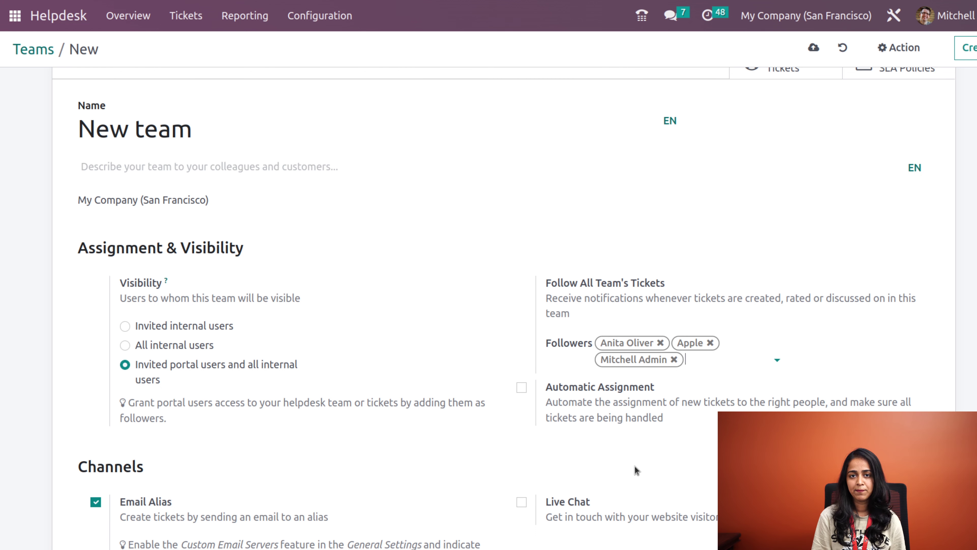
left_click(522, 388)
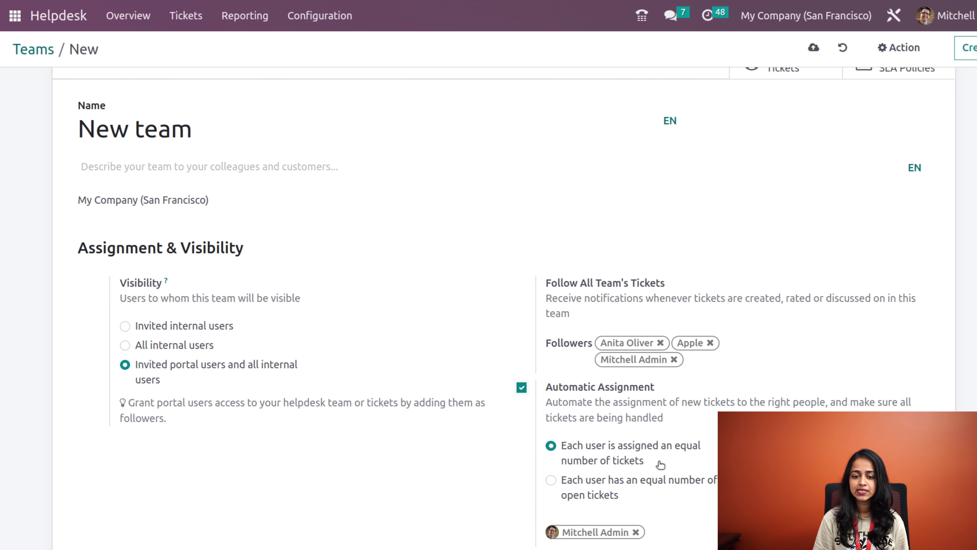
scroll(661, 465, "down", 3)
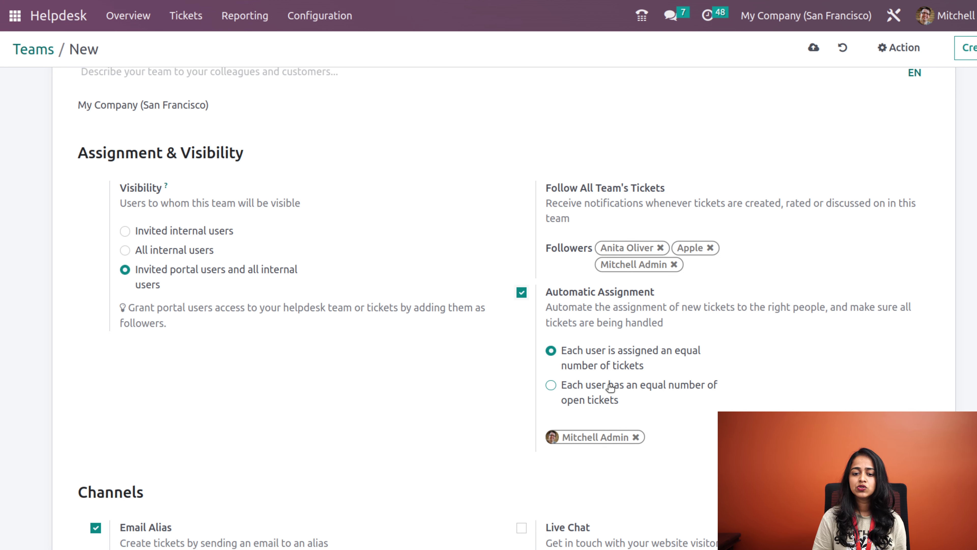
left_click(677, 437)
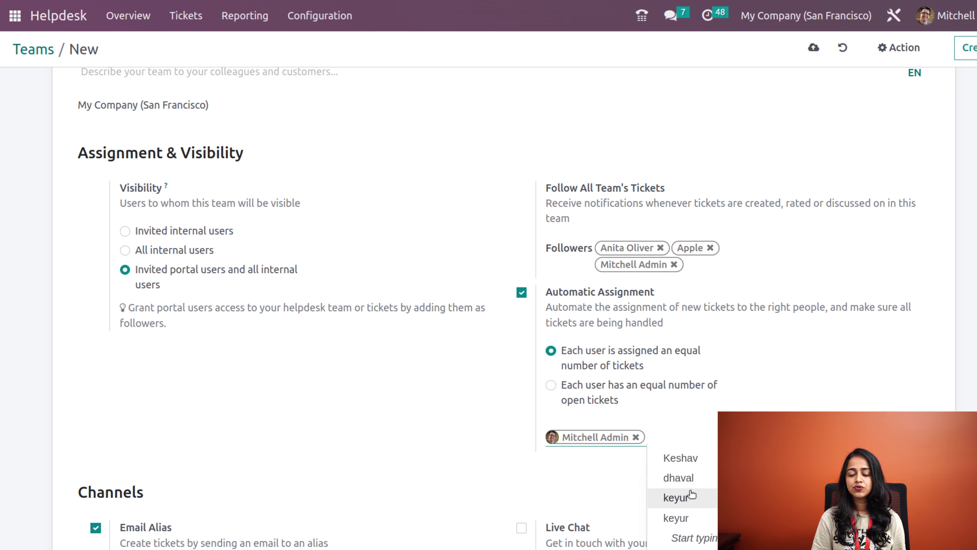
type("marx")
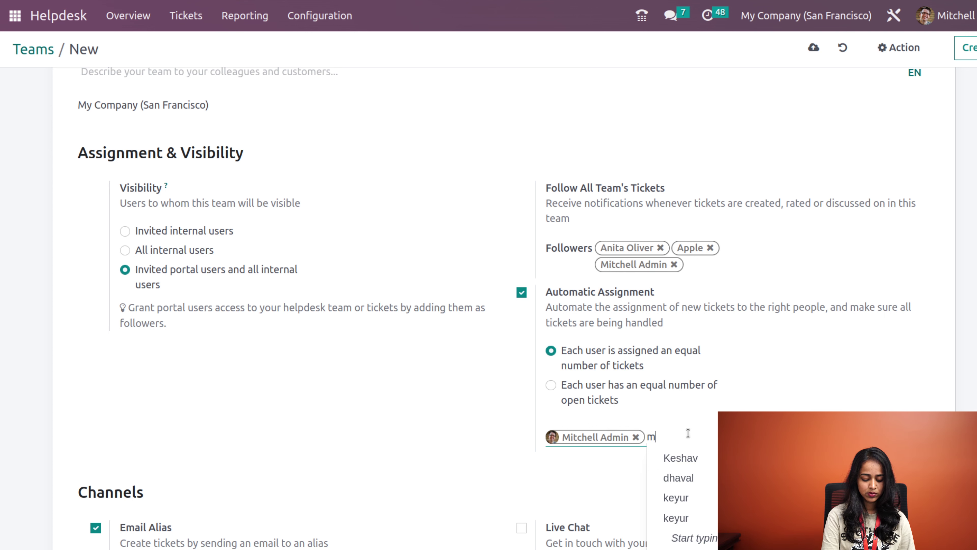
key("BackSpace")
type("c")
key("BackSpace")
key("BackSpace")
key("BackSpace")
key("BackSpace")
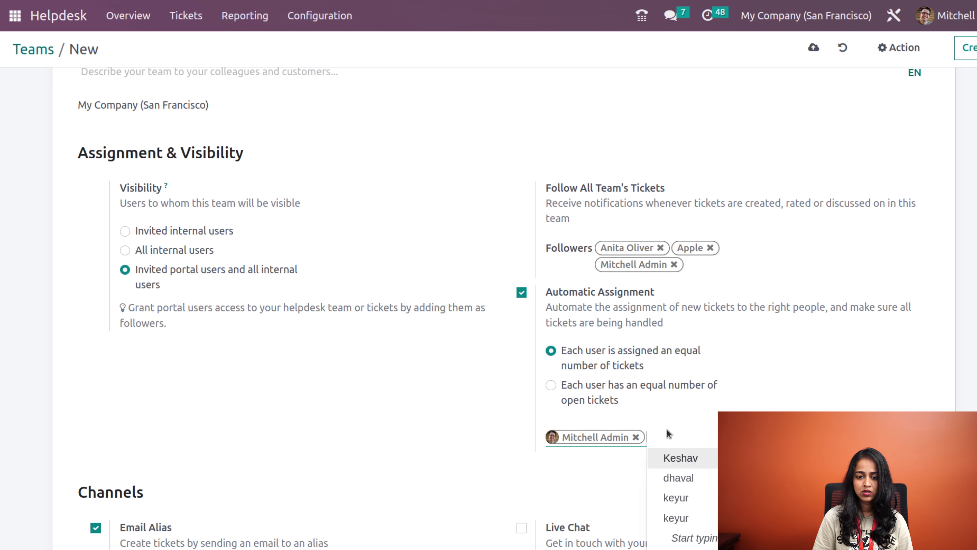
Step: Add the second suggested user to the team's automatic assignment
left_click(679, 477)
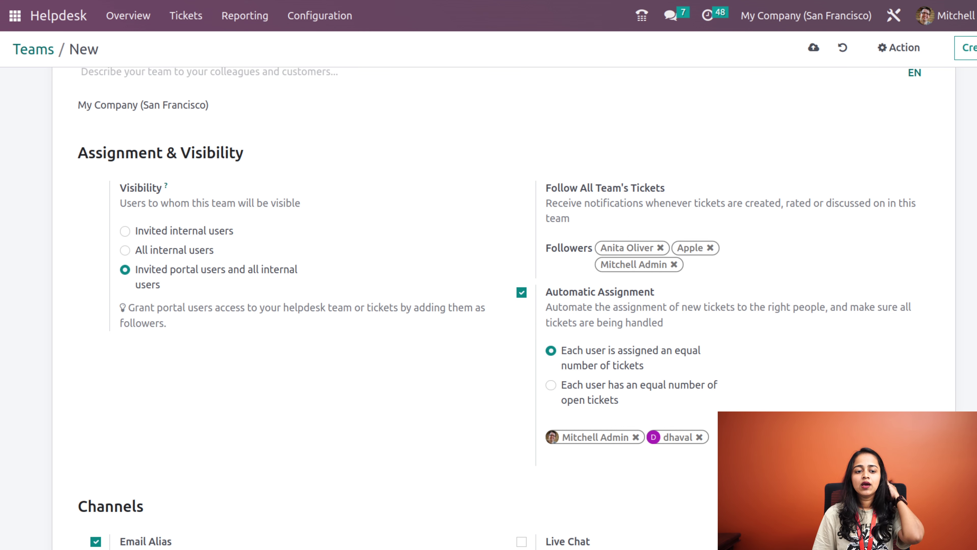
Step: Enable Timesheets and Time Billing for the team, and view the available timesheet projects without choosing one
scroll(371, 545, "down", 5)
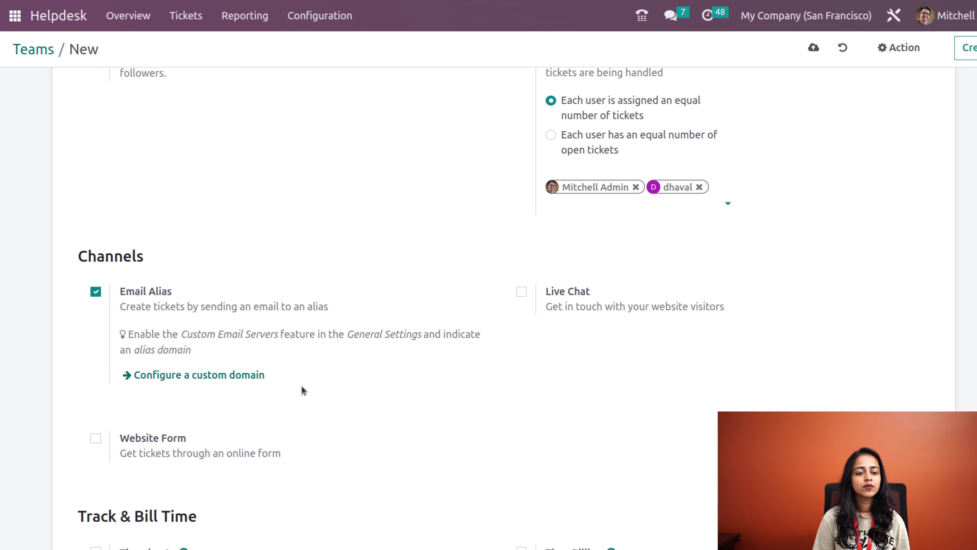
scroll(192, 439, "down", 6)
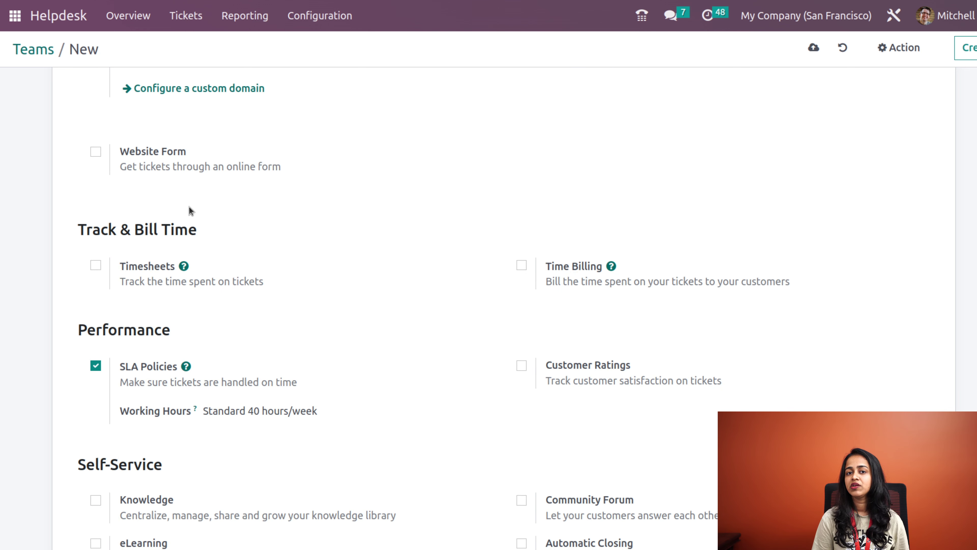
left_click(97, 265)
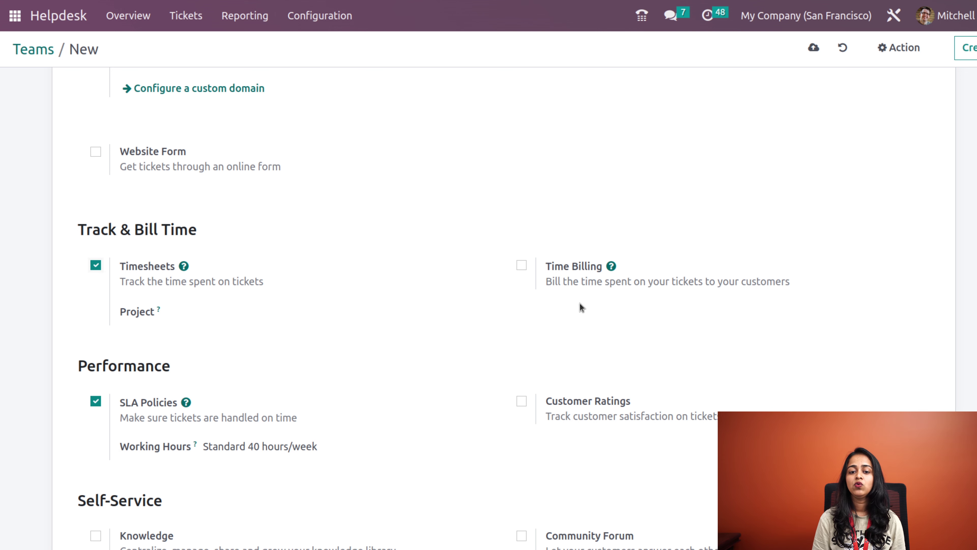
left_click(521, 265)
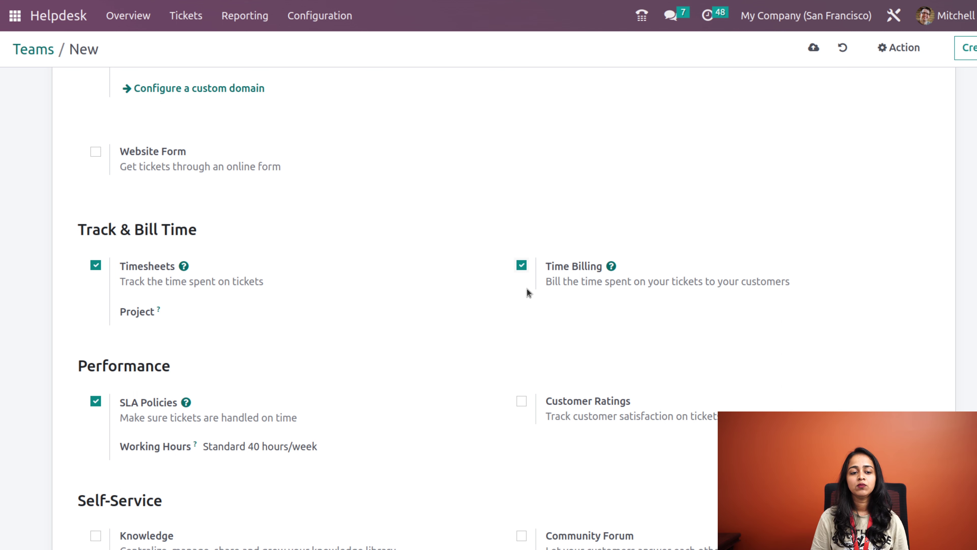
left_click(229, 313)
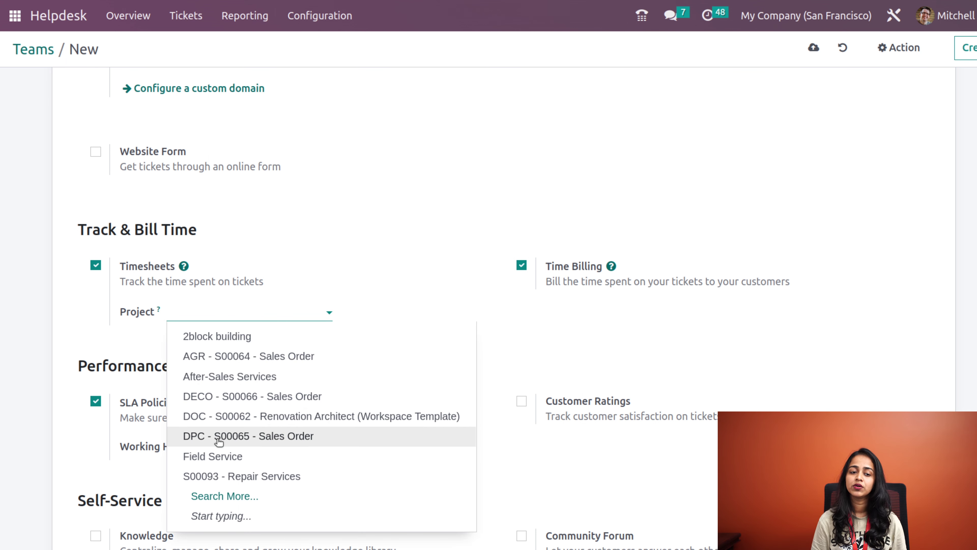
left_click(352, 221)
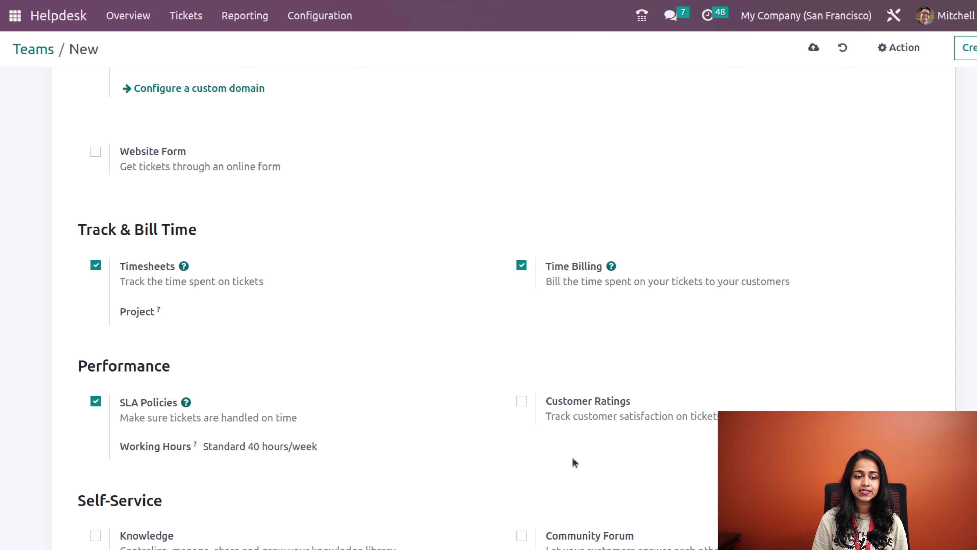
Step: Enable the after-sales options Refunds, Returns, Field Service, Coupons and Repairs for the team
scroll(227, 443, "down", 5)
scroll(227, 443, "up", 1)
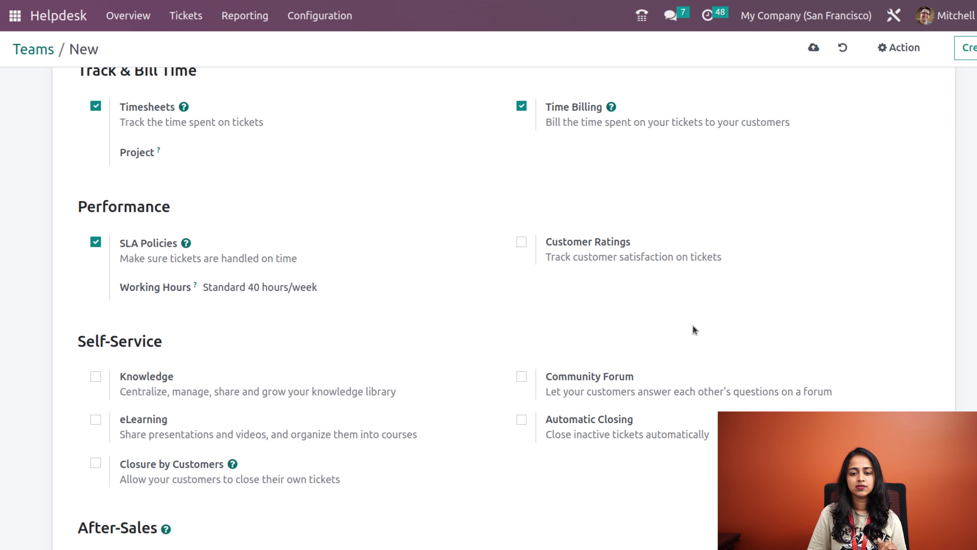
scroll(323, 424, "down", 3)
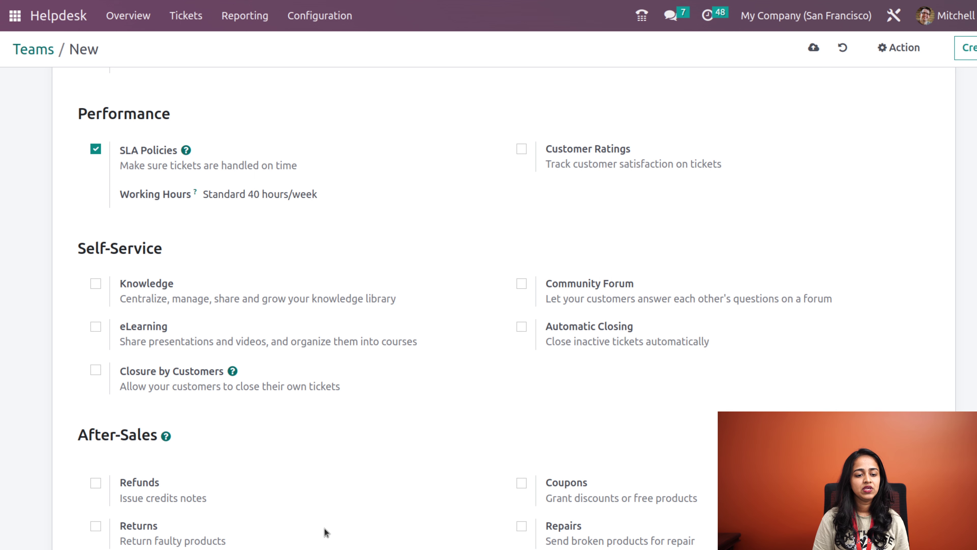
scroll(232, 511, "down", 2)
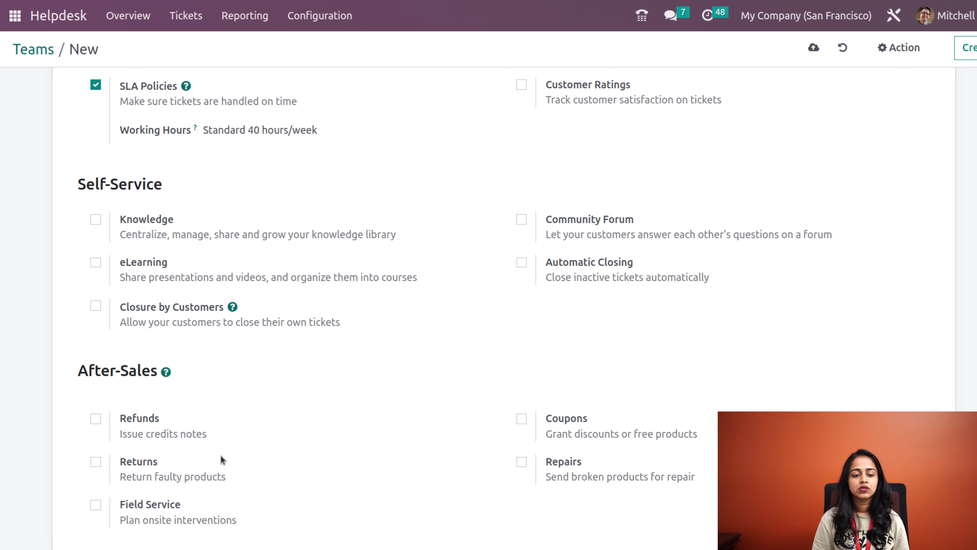
left_click(93, 420)
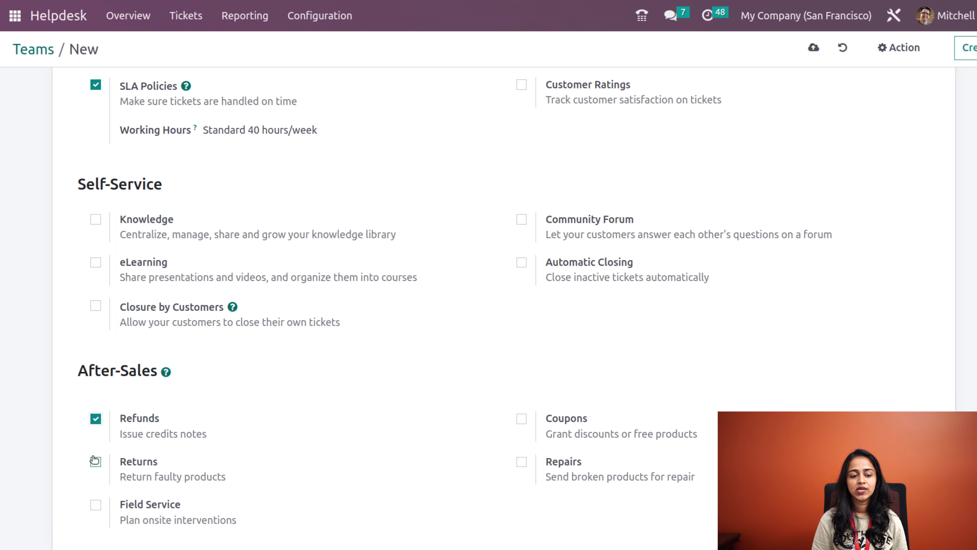
left_click(95, 462)
left_click(95, 505)
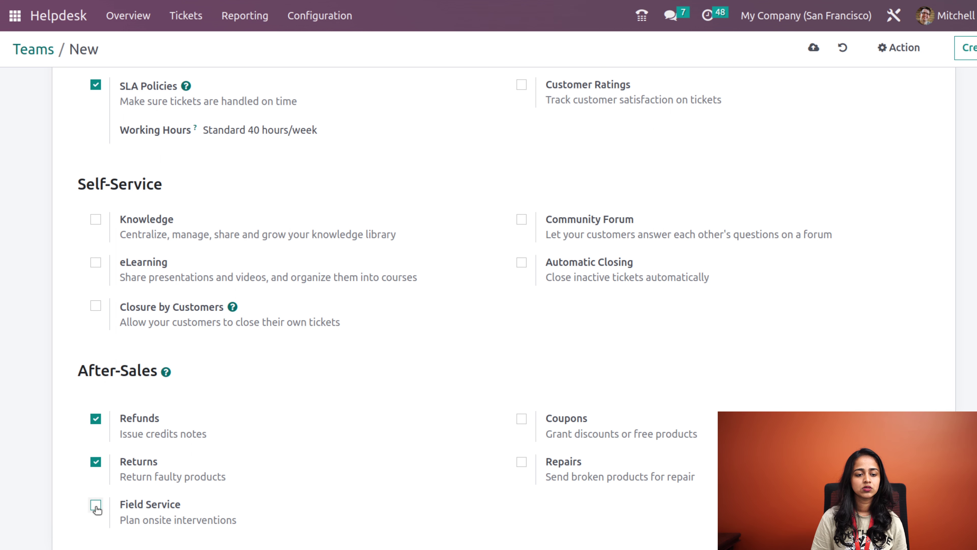
left_click(522, 419)
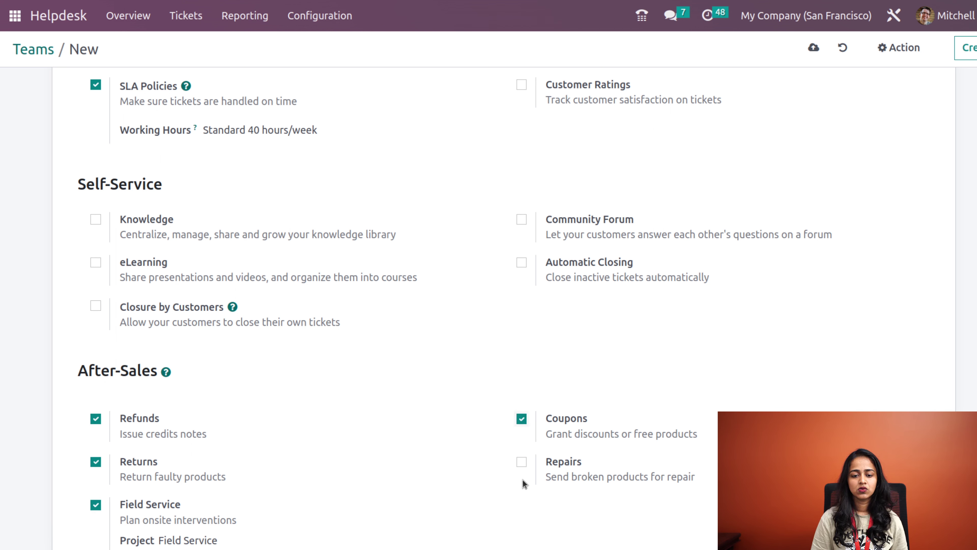
left_click(521, 462)
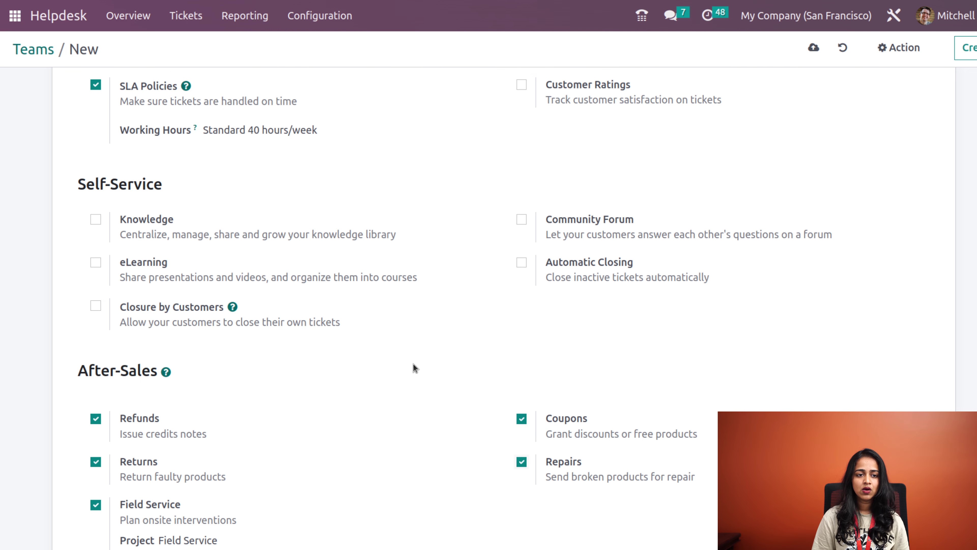
Step: Save the new helpdesk team
scroll(413, 364, "up", 15)
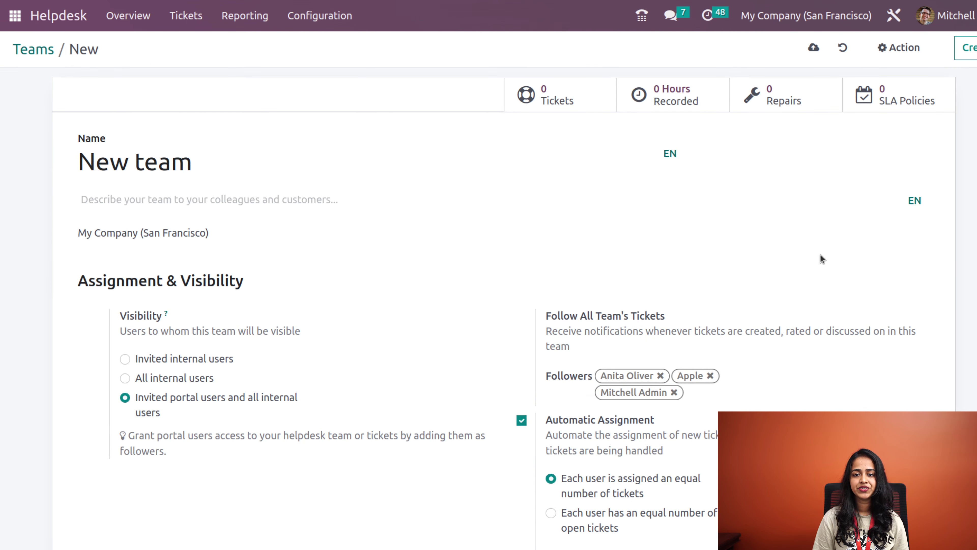
left_click(813, 48)
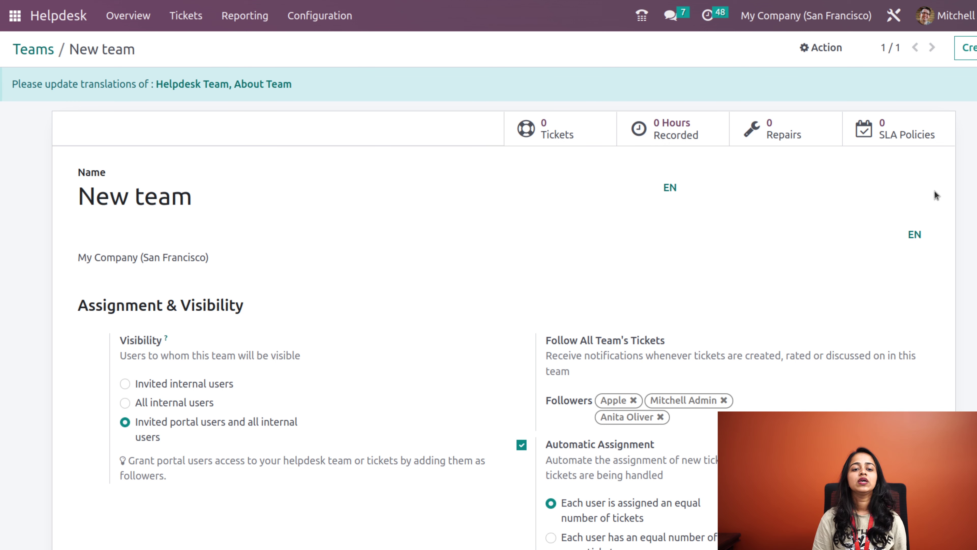
Step: Create a new SLA policy named "close urgent tickets within 36 hours"
left_click(320, 22)
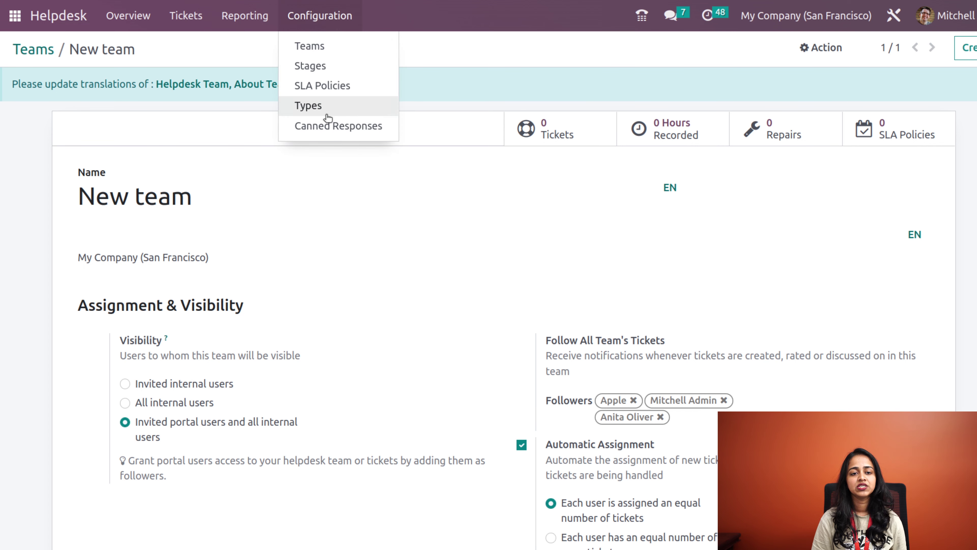
left_click(319, 85)
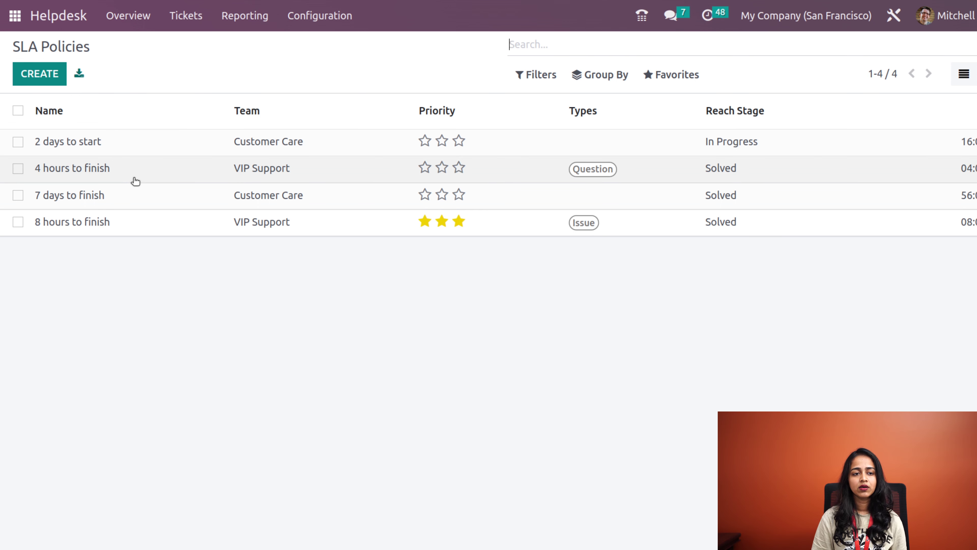
left_click(39, 74)
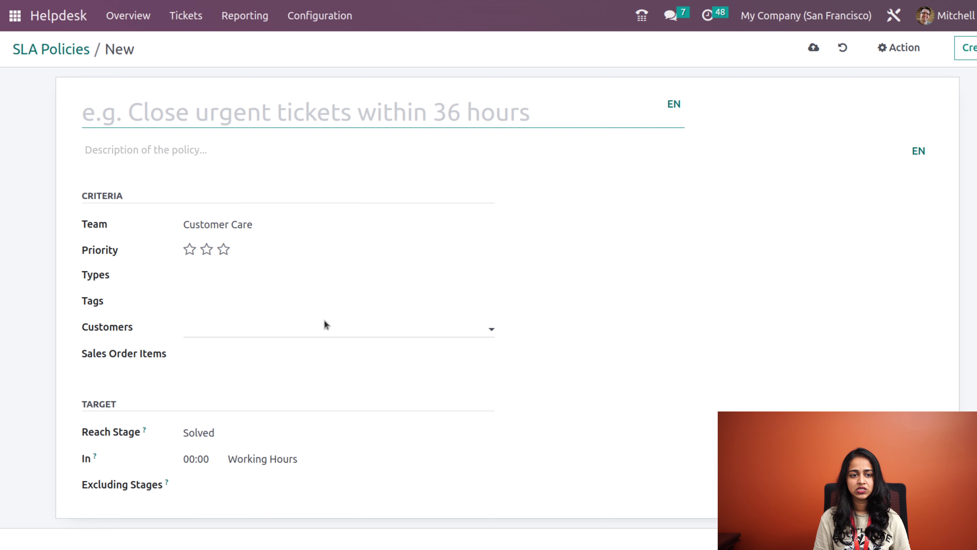
type("c")
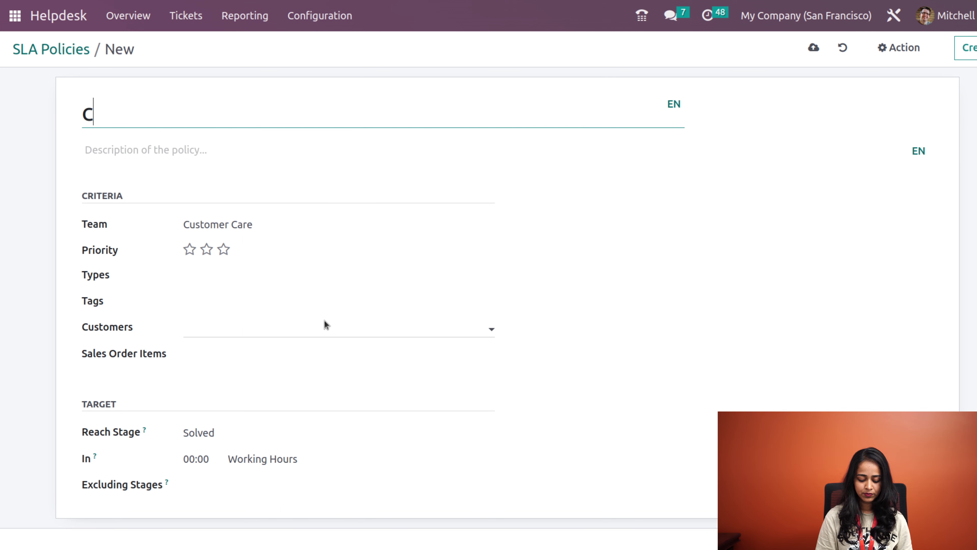
type("lose ur")
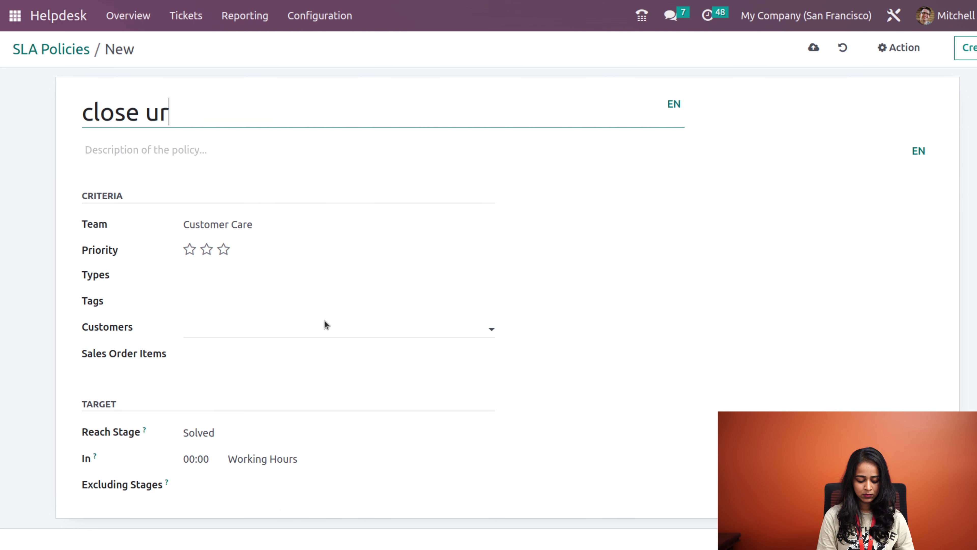
type("gent tick")
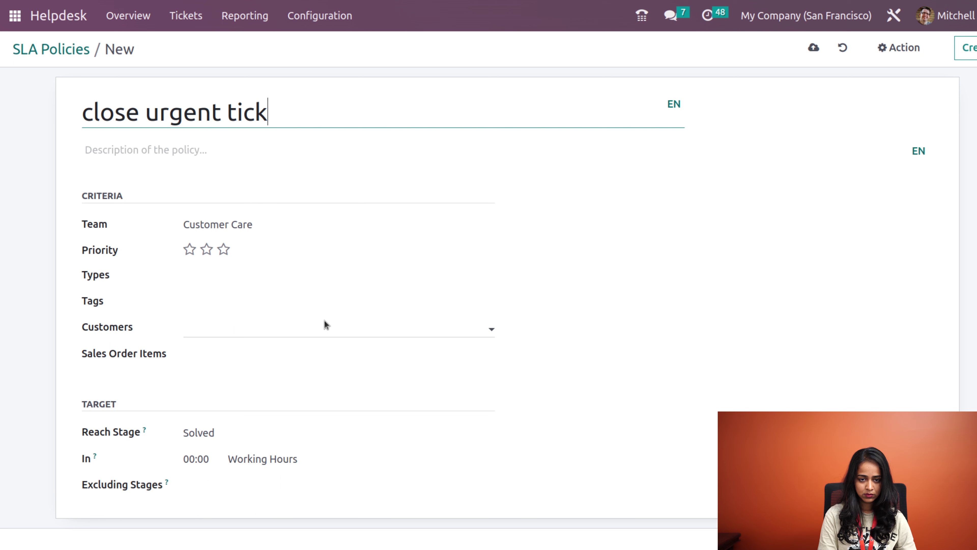
type("ets withi")
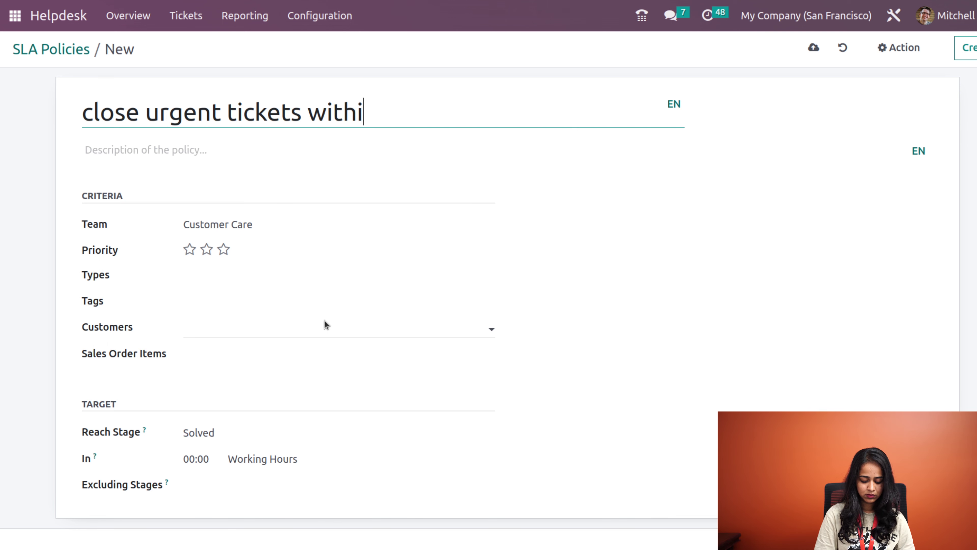
type("n 36 hours")
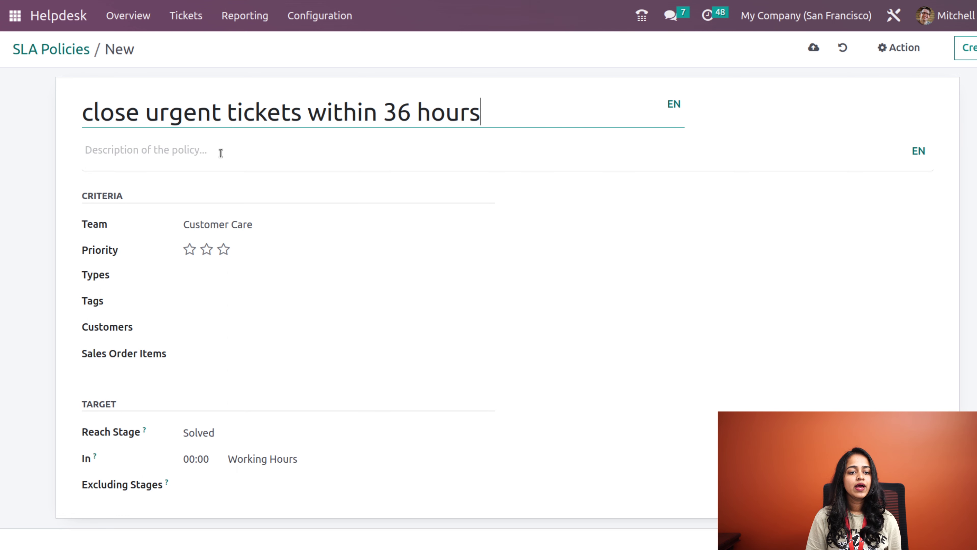
Step: Set the SLA policy's team to New team and its priority to three stars
left_click(292, 225)
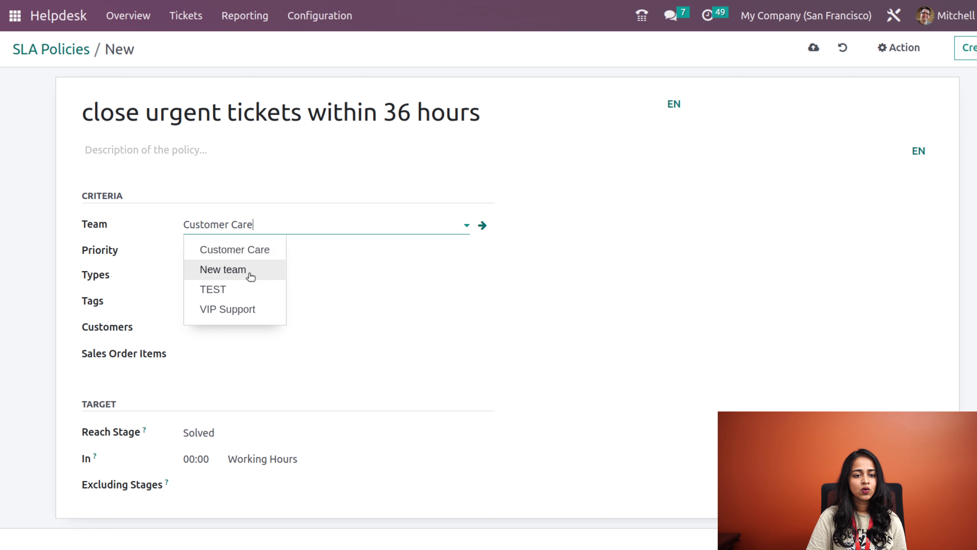
left_click(223, 269)
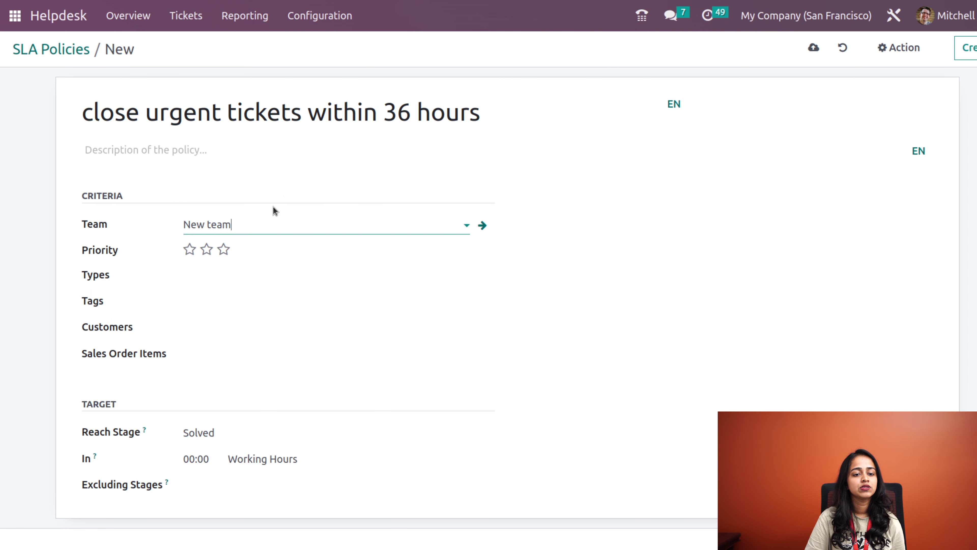
left_click(222, 250)
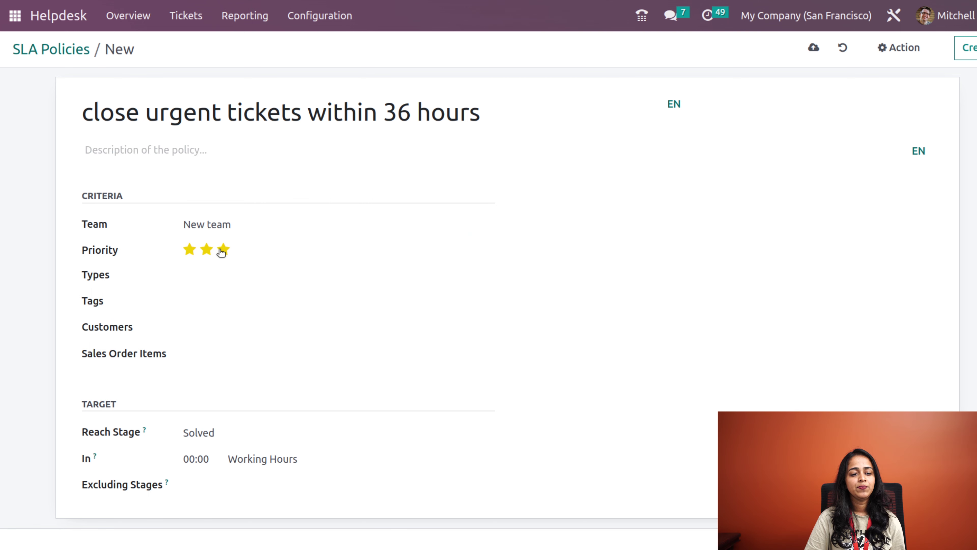
Step: Add the types Issue and Question and the tags Repair and Service to the SLA policy's criteria
left_click(220, 275)
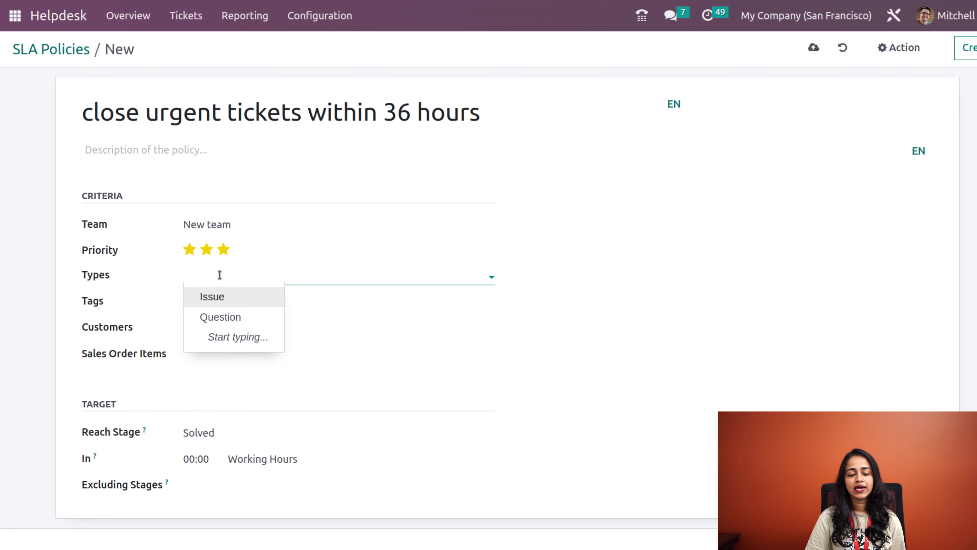
left_click(233, 297)
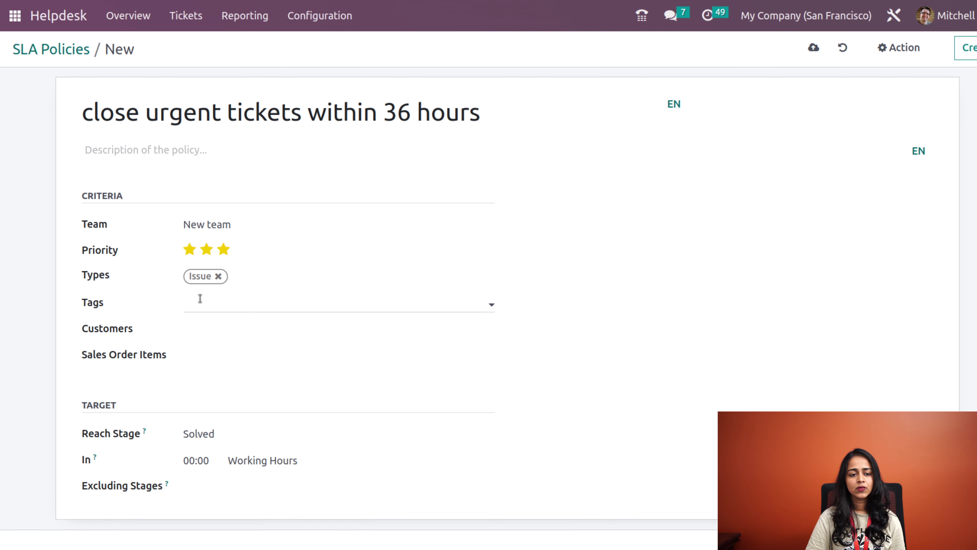
left_click(256, 274)
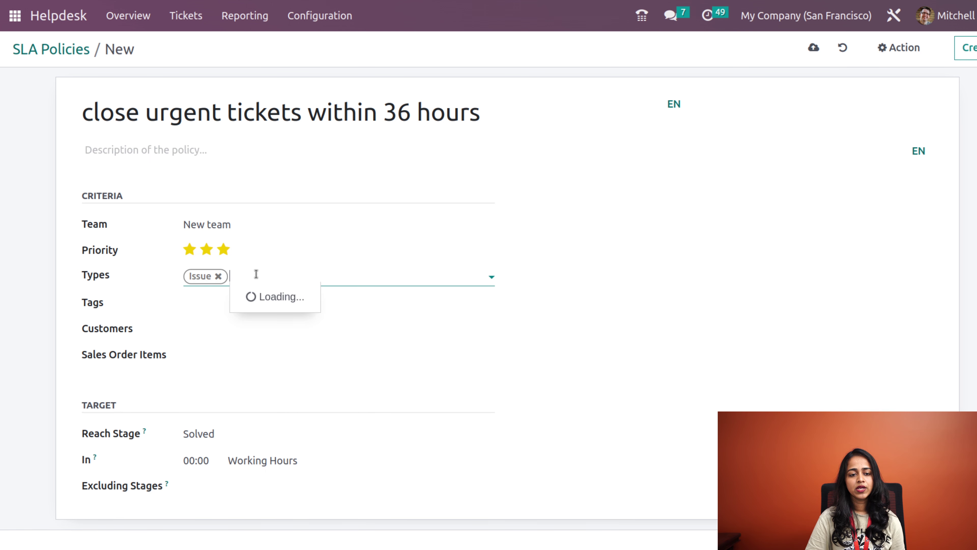
left_click(272, 302)
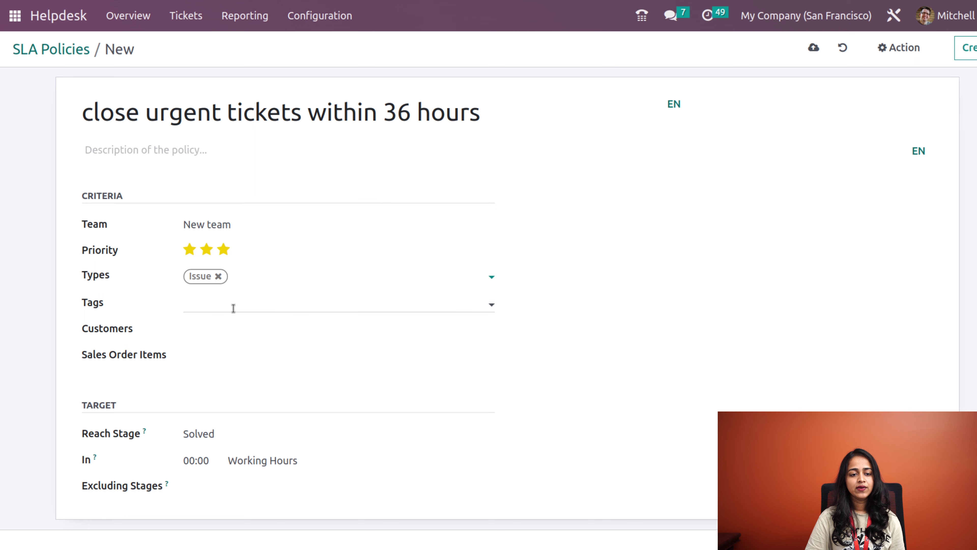
left_click(228, 311)
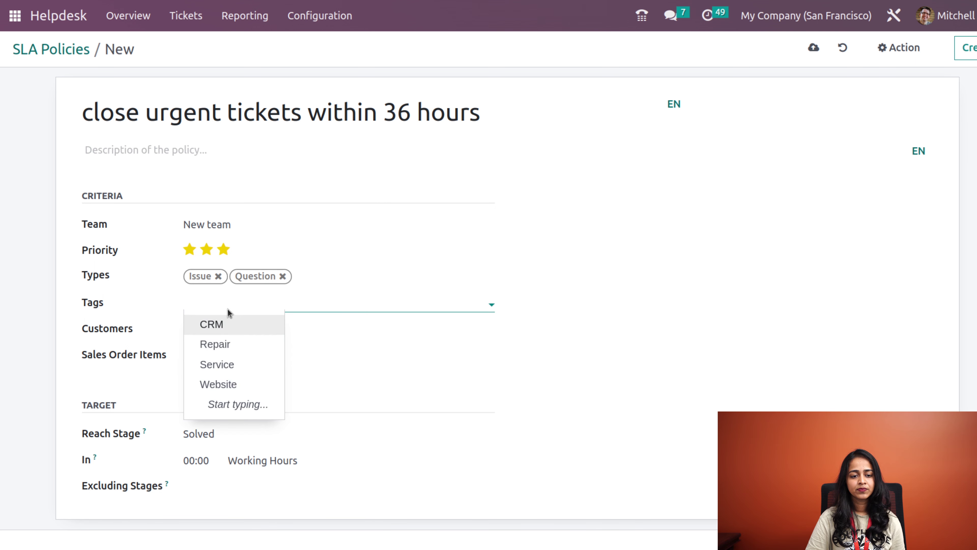
left_click(227, 346)
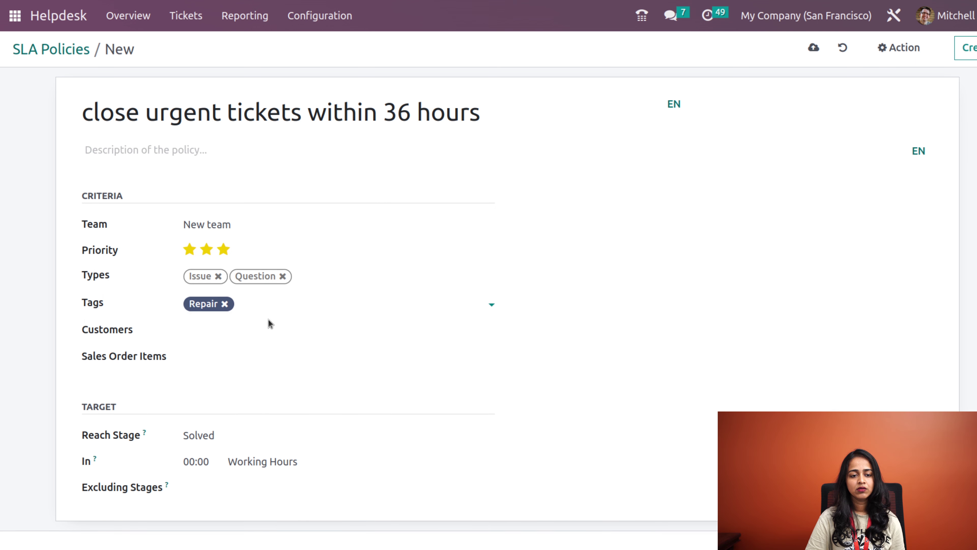
left_click(277, 305)
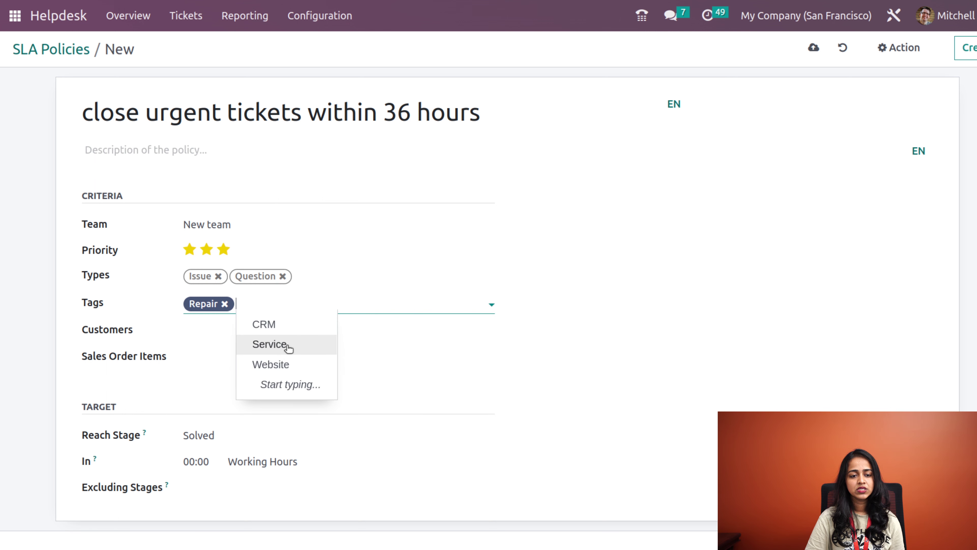
left_click(286, 344)
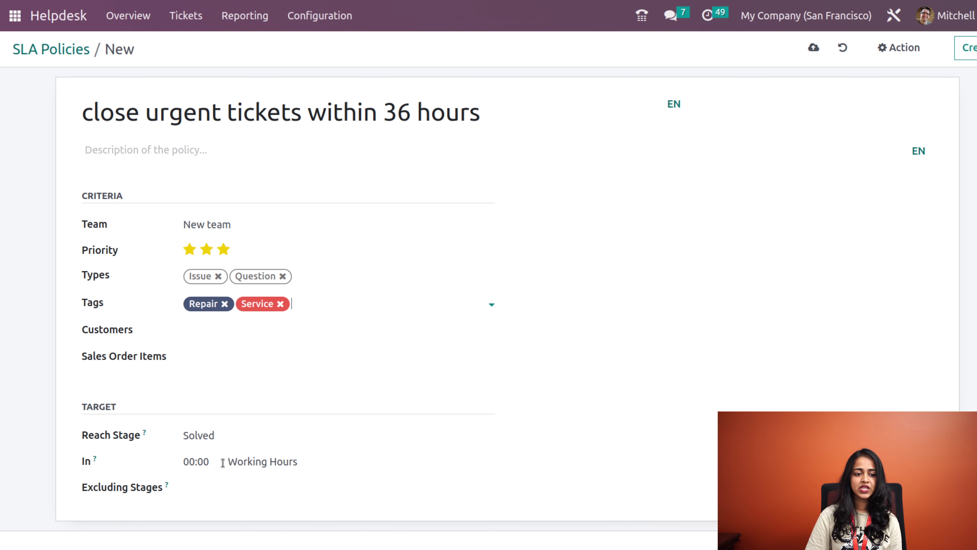
Step: Keep Solved as the policy's reach stage, set the target time to 05:00 working hours, and save the policy
left_click(243, 443)
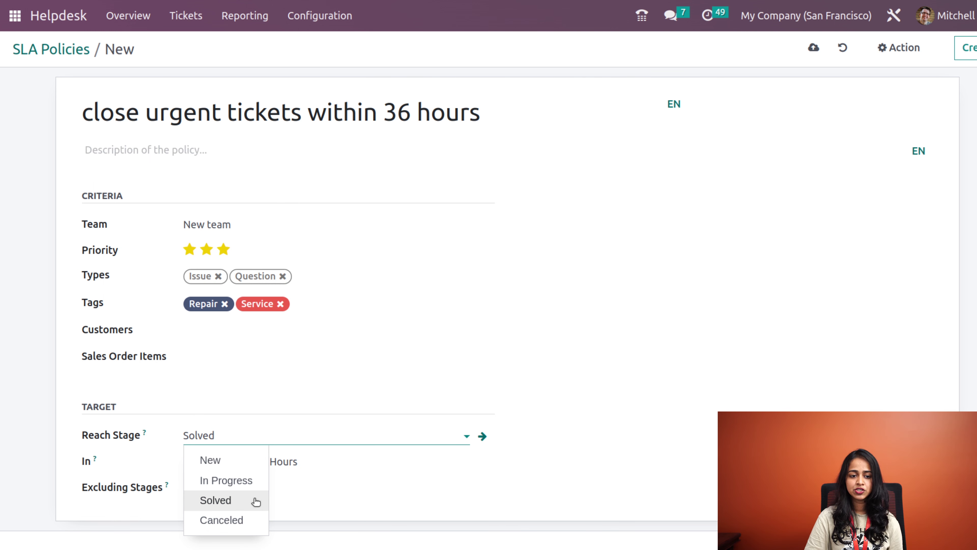
left_click(636, 395)
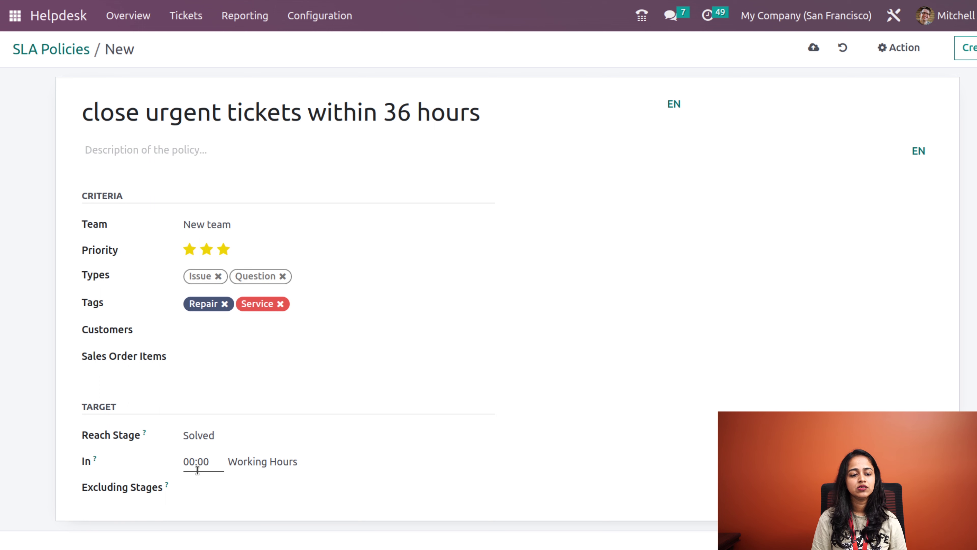
left_click(194, 461)
key("BackSpace")
type("5")
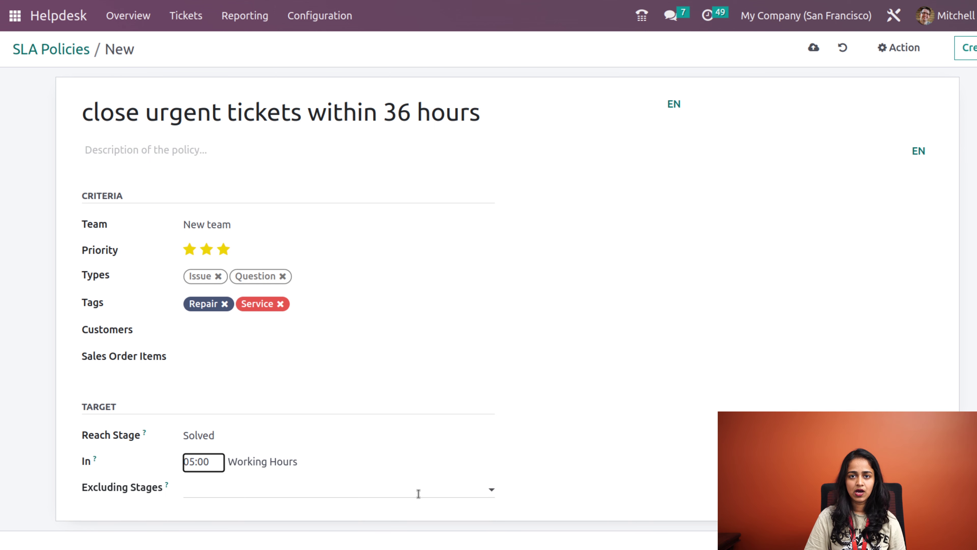
left_click(234, 492)
left_click(602, 362)
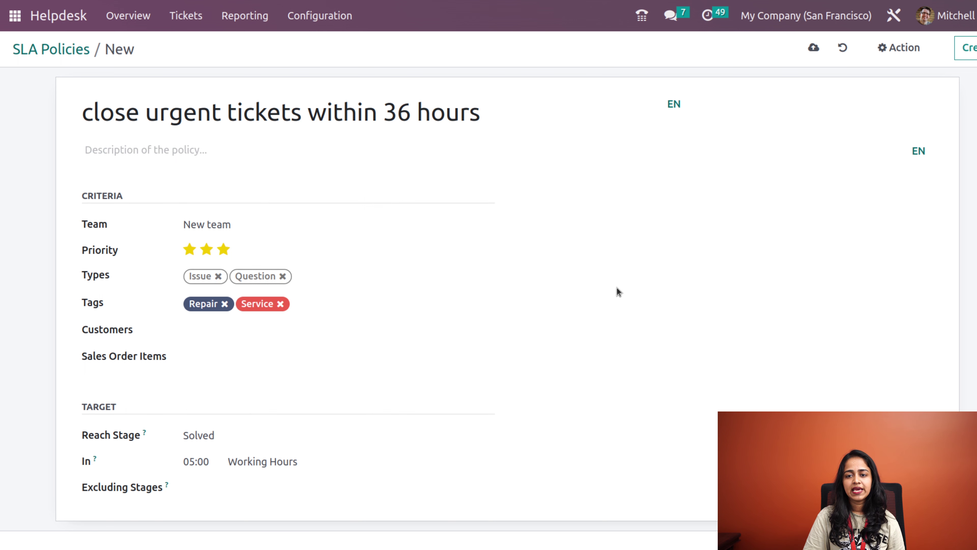
left_click(807, 50)
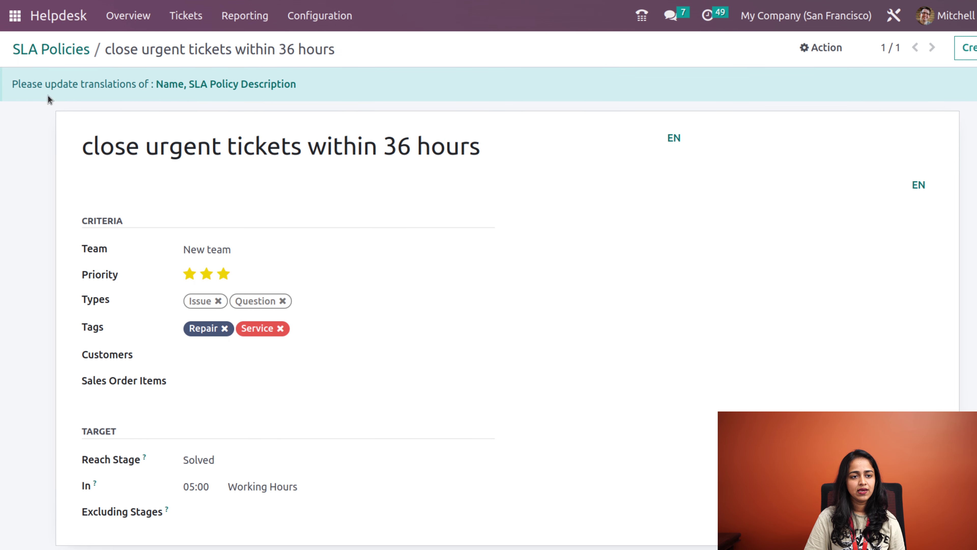
left_click(52, 48)
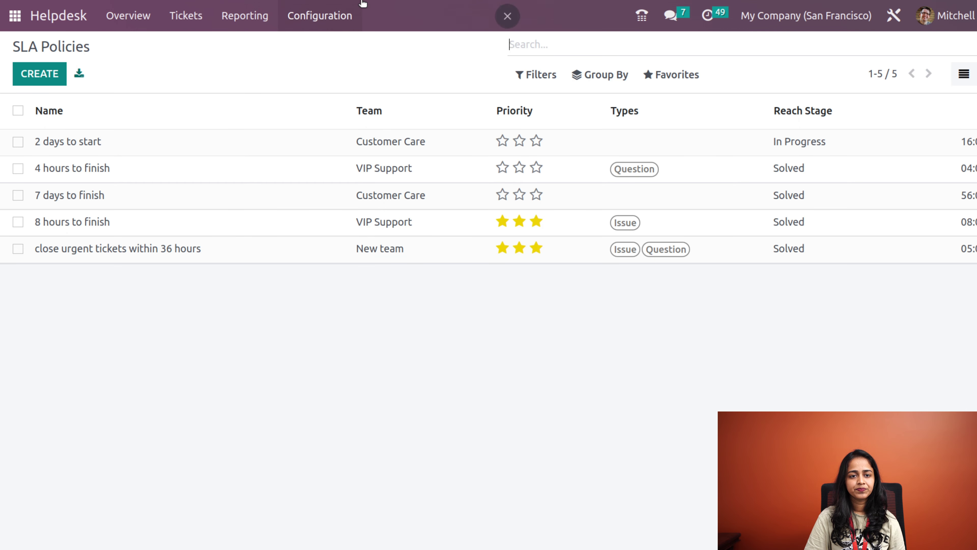
Step: Open the list of all helpdesk tickets and look through it
left_click(318, 24)
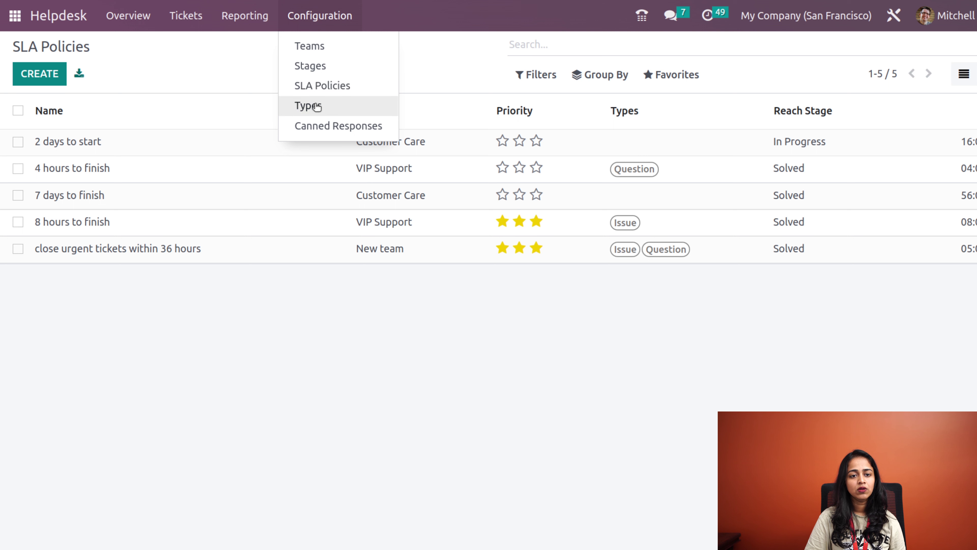
left_click(239, 63)
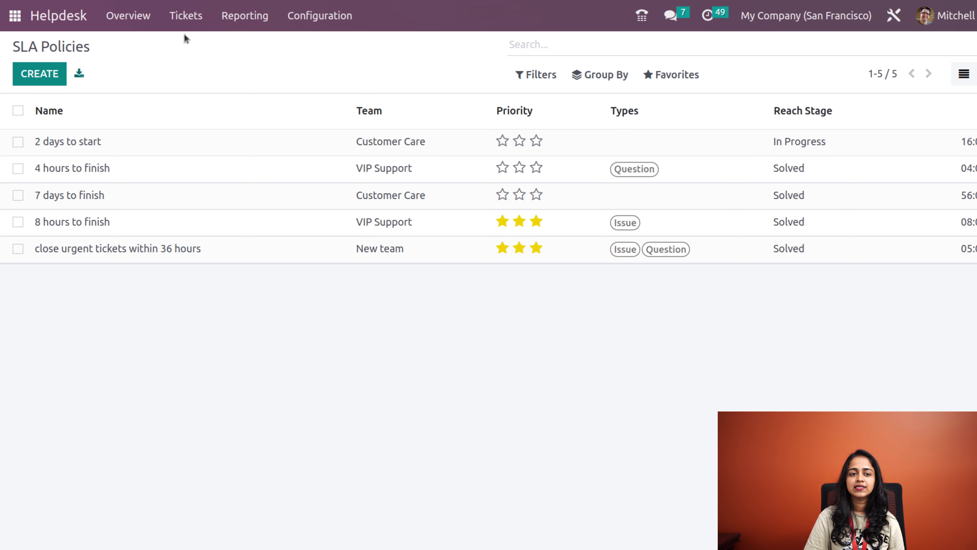
left_click(188, 26)
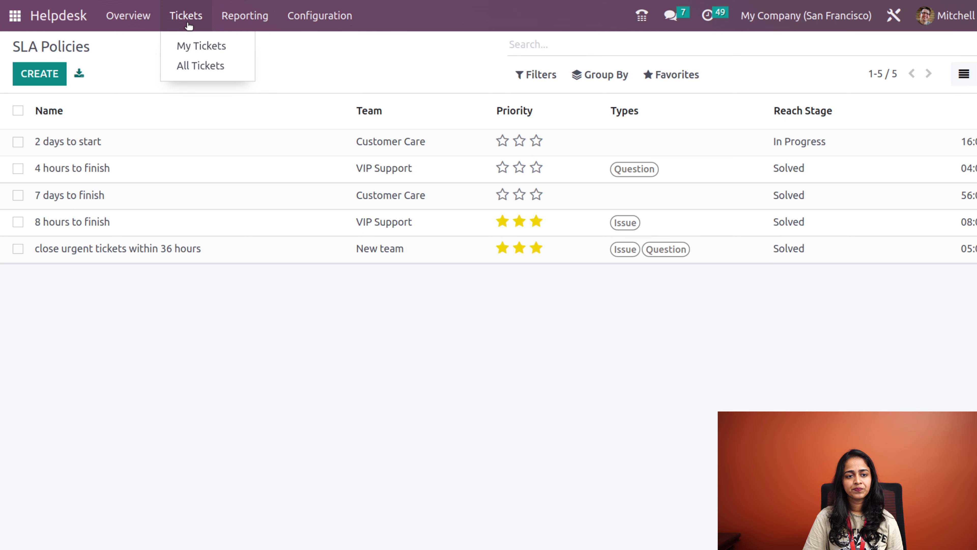
left_click(192, 68)
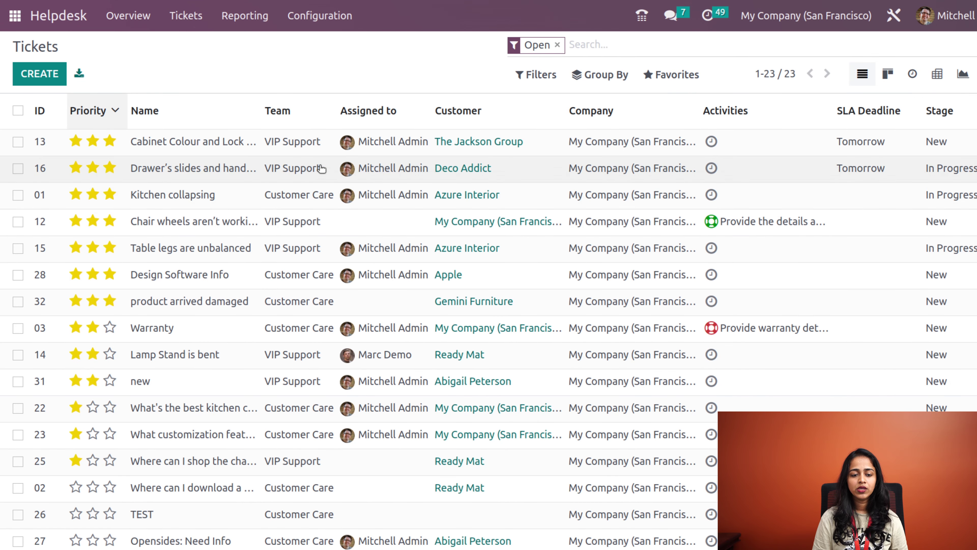
scroll(323, 168, "down", 5)
scroll(489, 321, "up", 5)
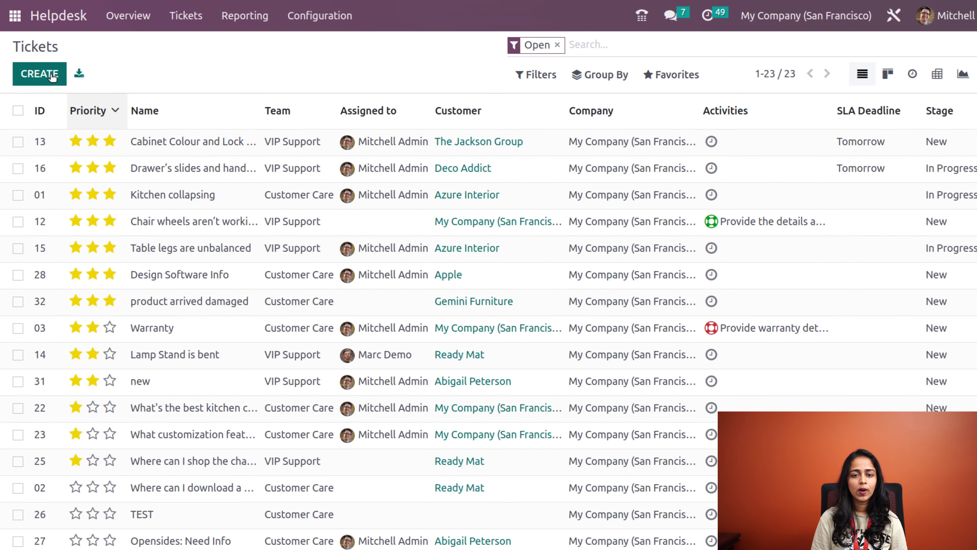
Step: Create a new helpdesk ticket and set its team to New team
left_click(39, 74)
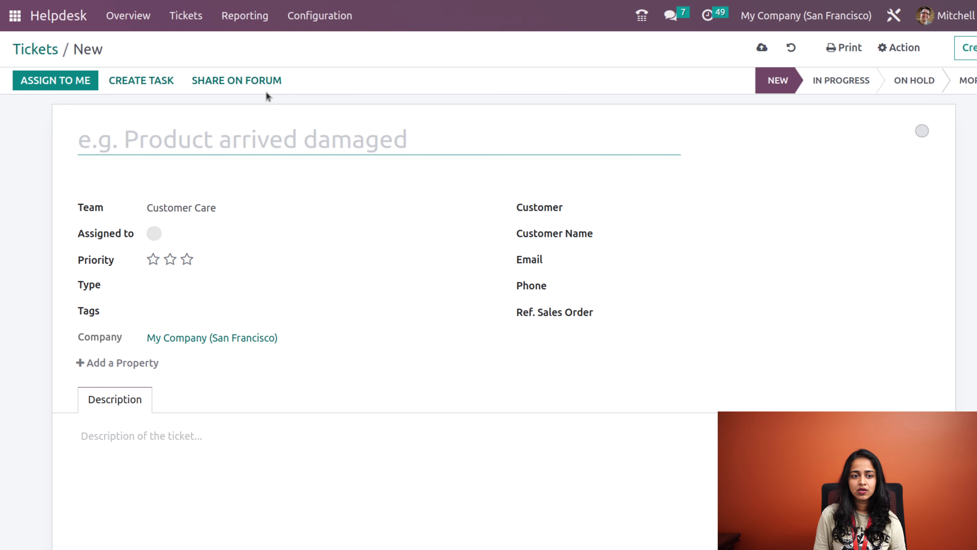
left_click(248, 208)
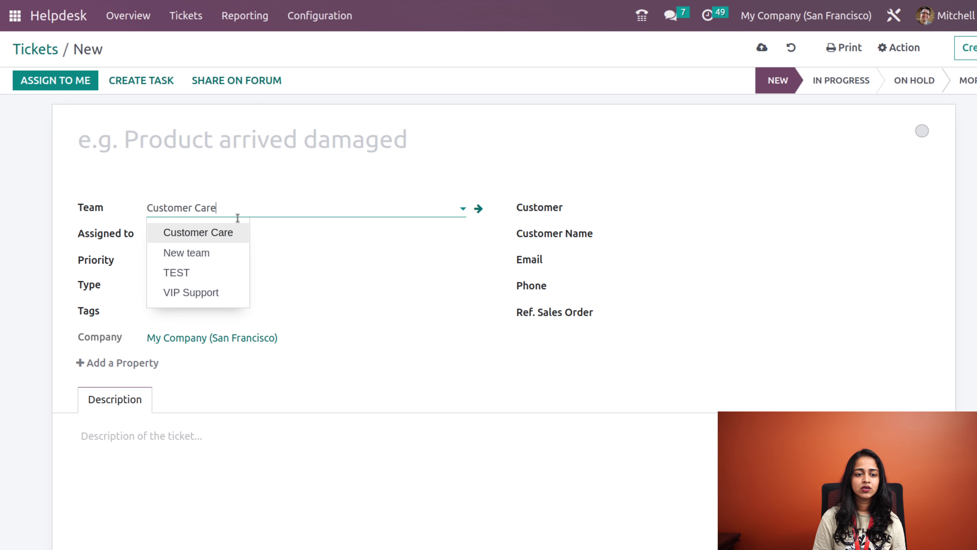
left_click(210, 253)
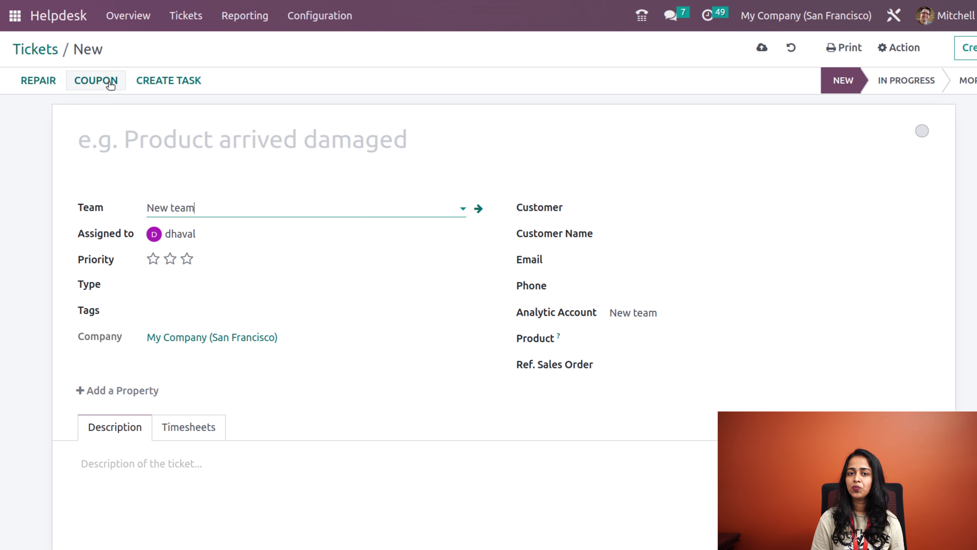
Step: Title the new ticket "ticket 1"
left_click(197, 142)
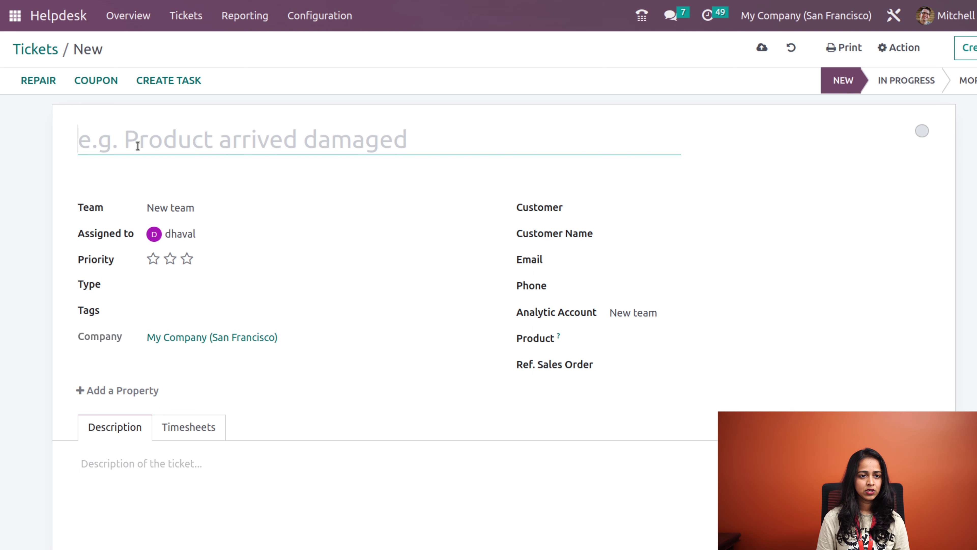
type("produ")
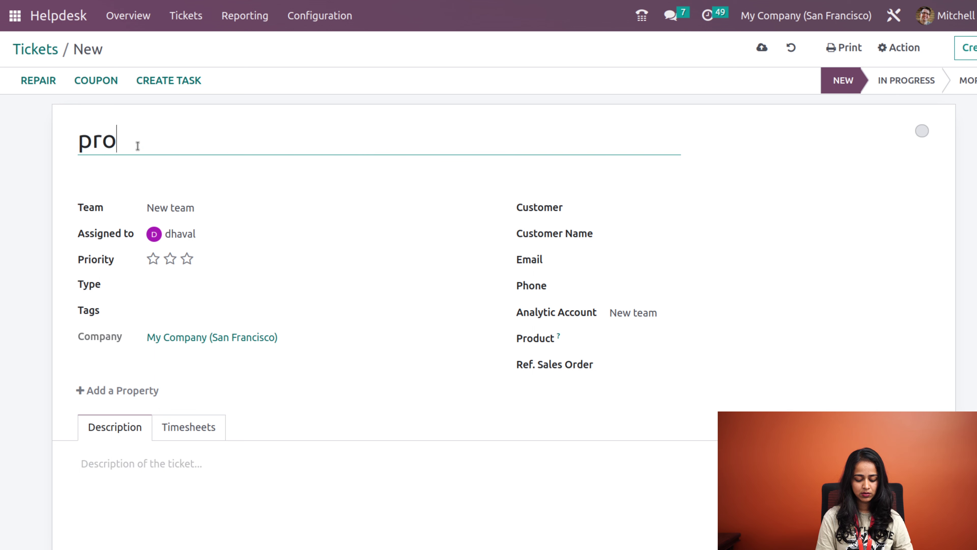
key("BackSpace")
key("BackSpace")
key("BackSpace")
key("BackSpace")
key("BackSpace")
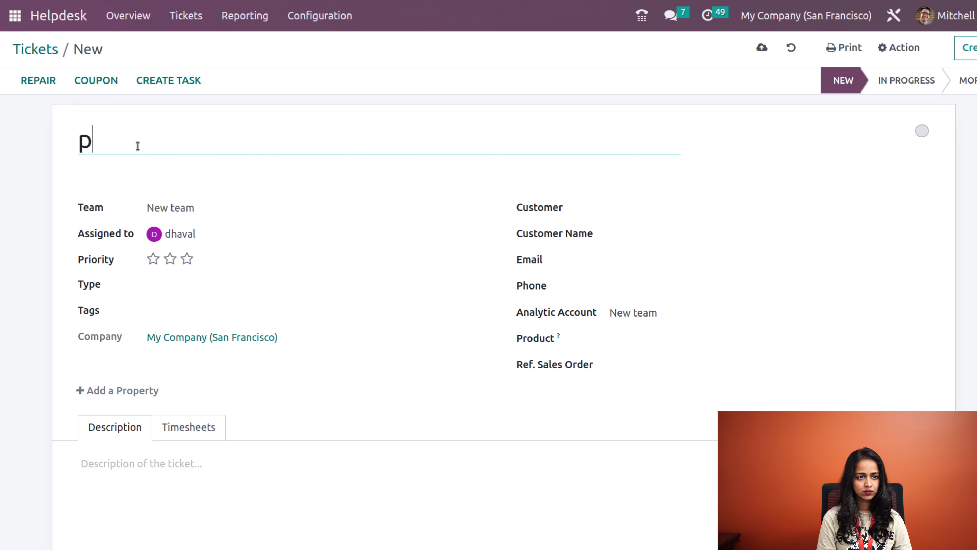
type("ticket 1")
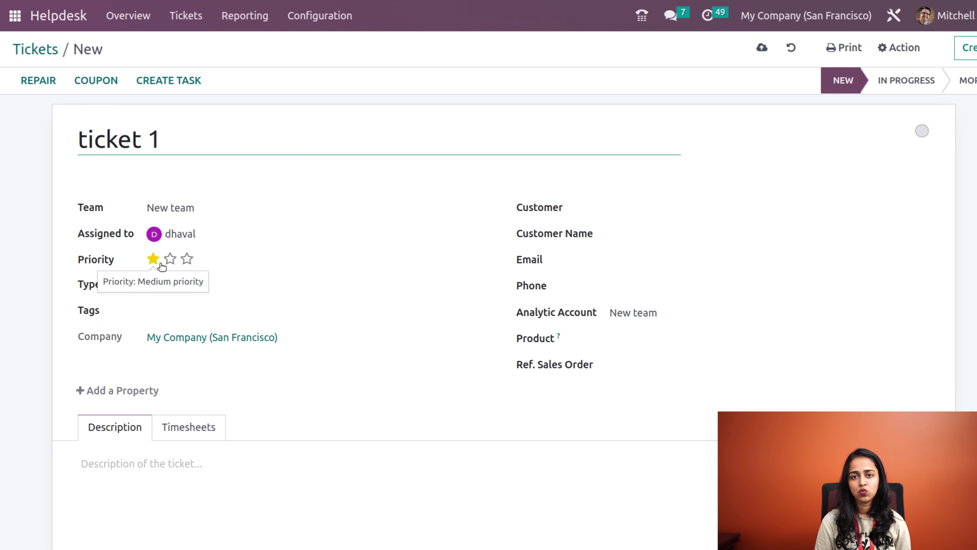
Step: Set the ticket's priority to three stars, its type to Issue, and add the tag Service
left_click(186, 258)
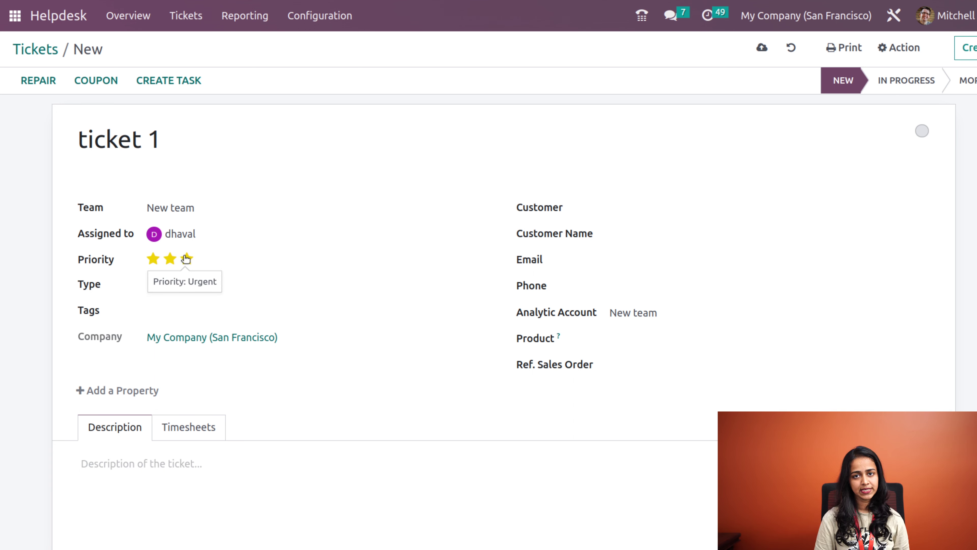
left_click(214, 283)
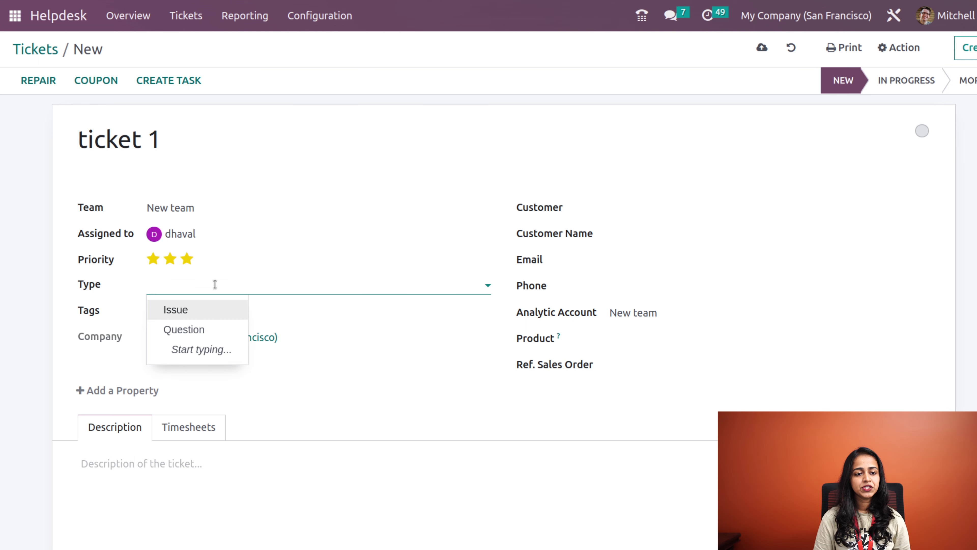
left_click(198, 310)
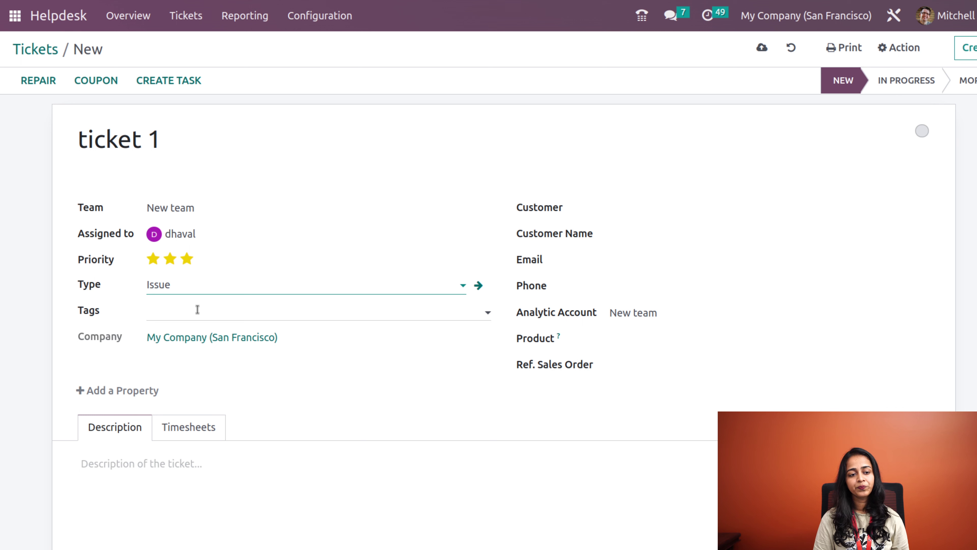
left_click(185, 315)
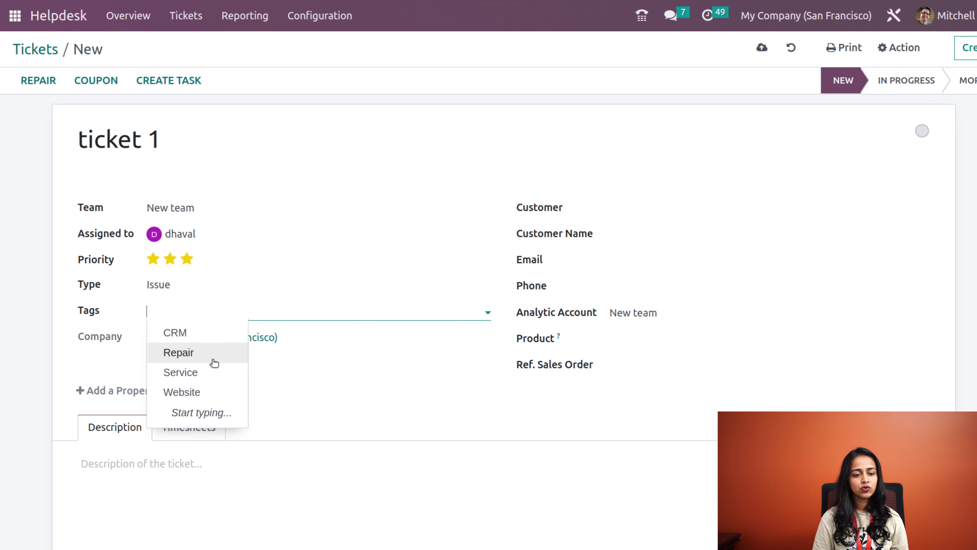
left_click(216, 369)
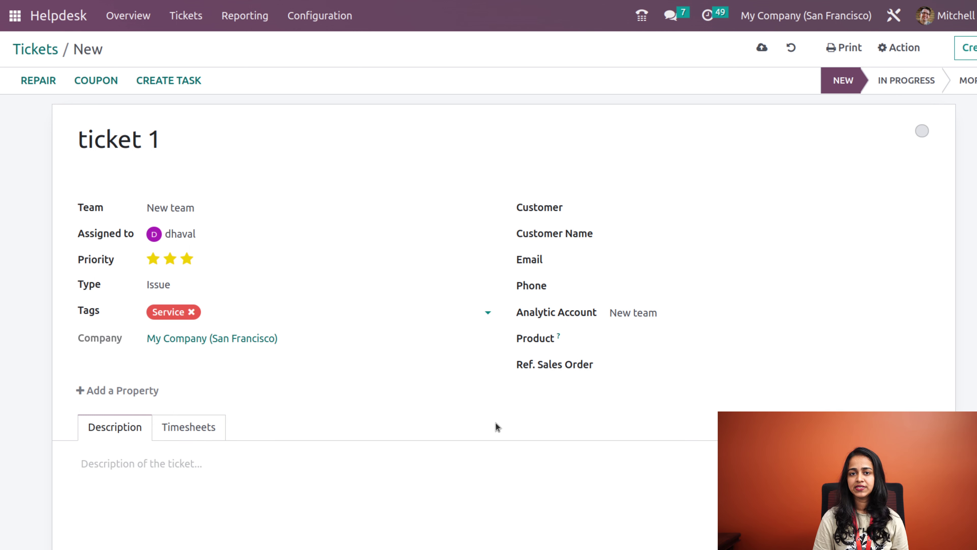
Step: Set the ticket's customer to Deco Addict and enter the description "there is an issue with the product"
left_click(721, 202)
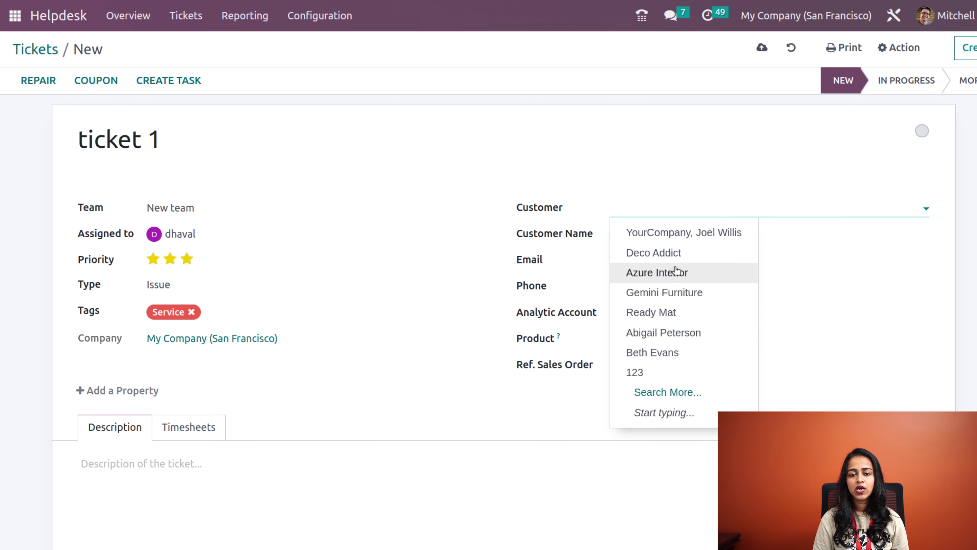
left_click(675, 258)
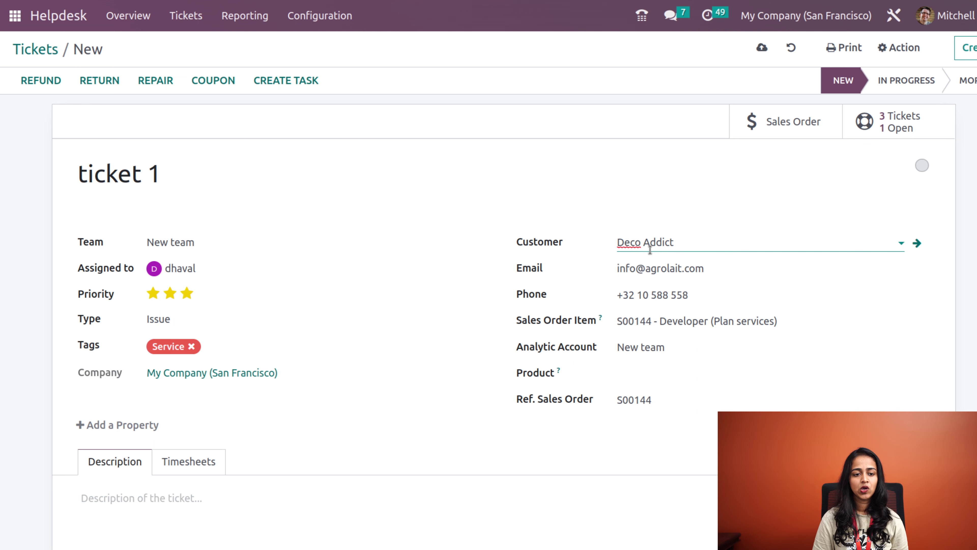
scroll(452, 349, "down", 5)
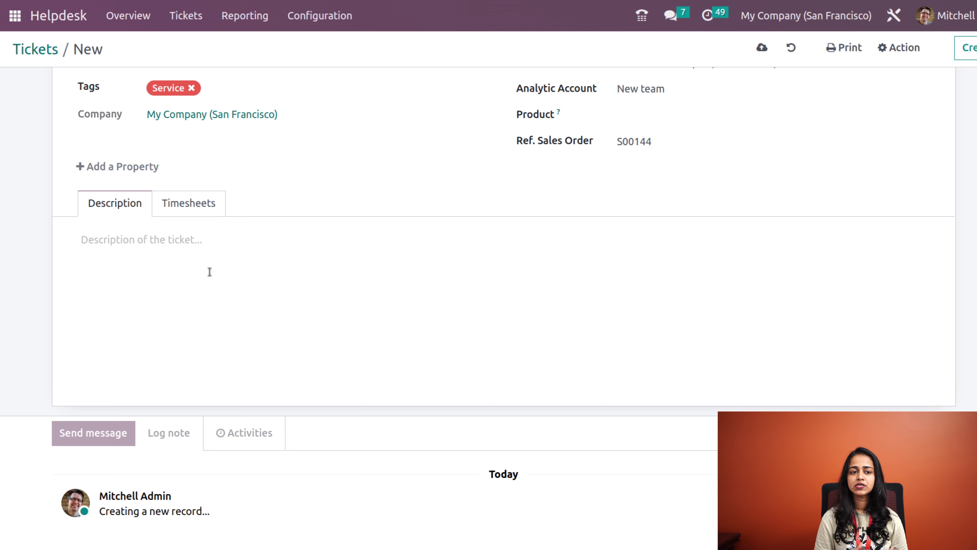
left_click(154, 236)
type("there is ")
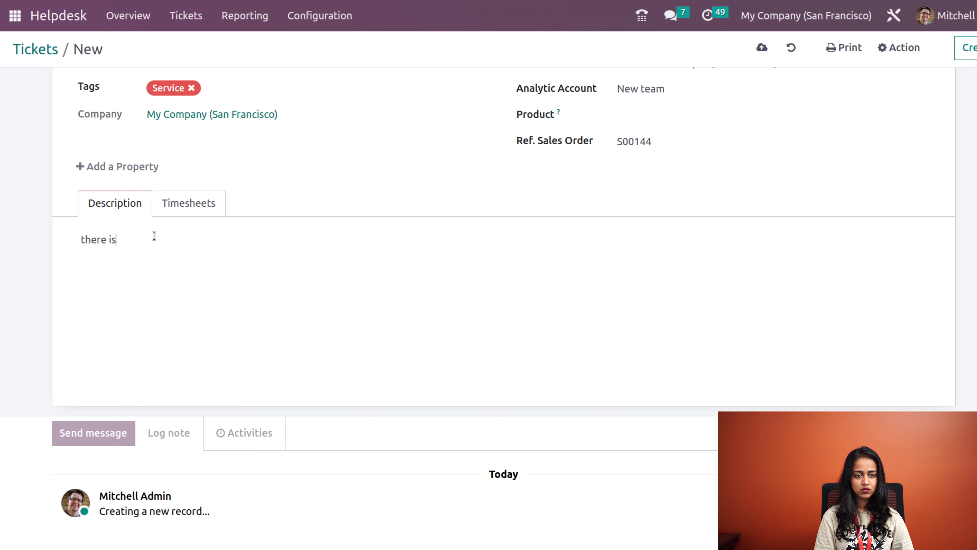
type("an issue")
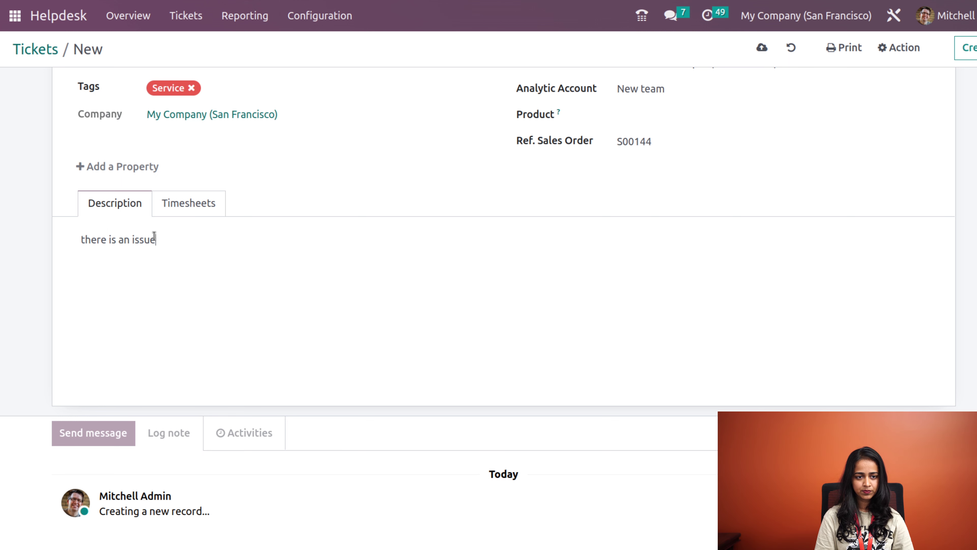
type(" with t")
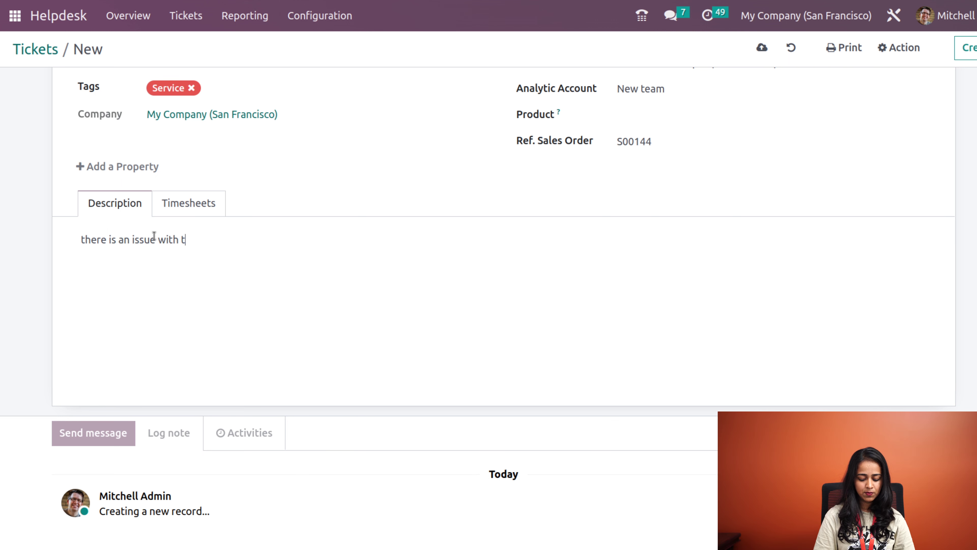
type("he product")
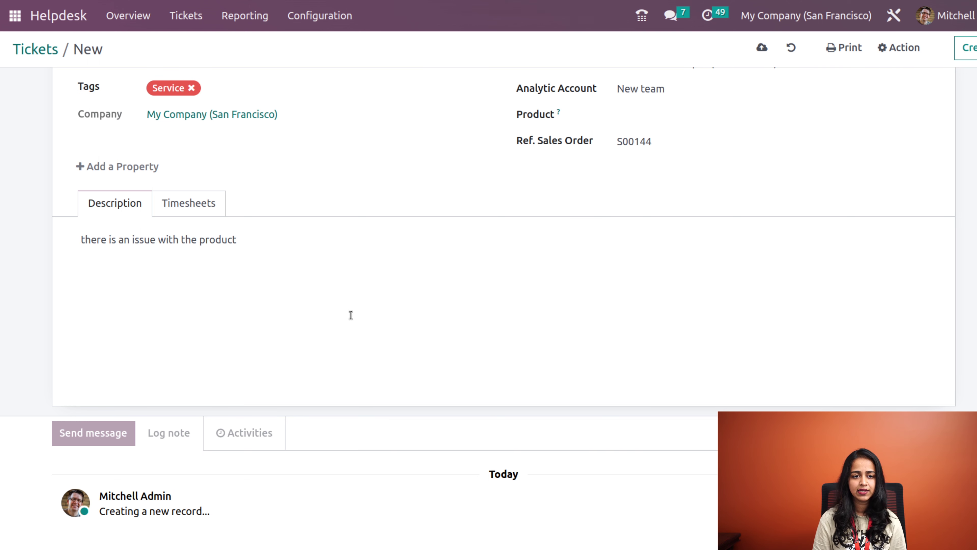
Step: Review the ticket form, show its timesheet entries, and save the ticket
scroll(277, 264, "up", 5)
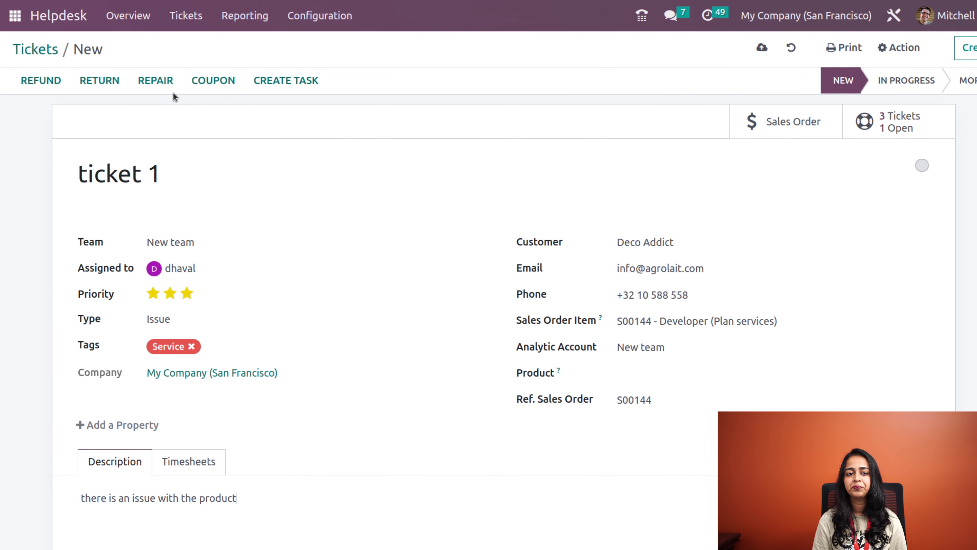
scroll(478, 512, "down", 5)
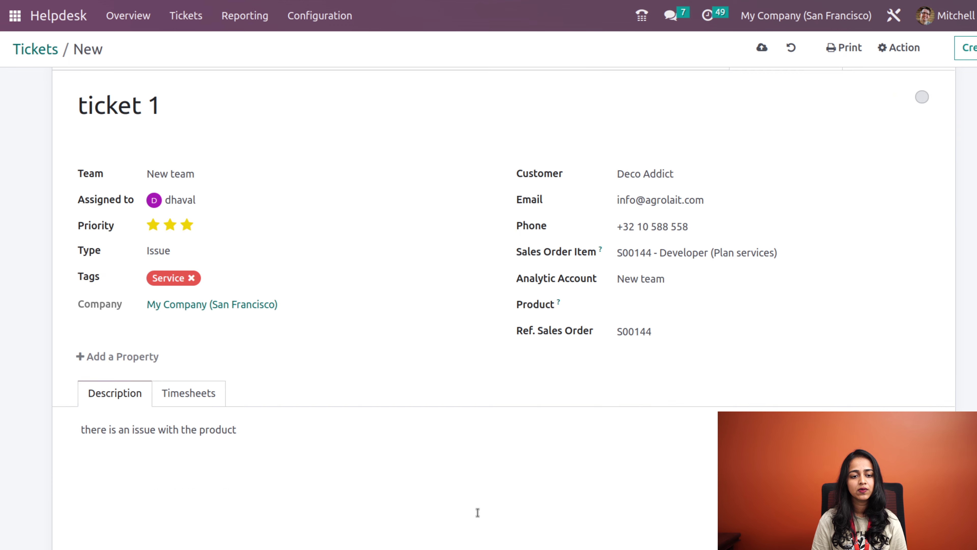
scroll(478, 513, "up", 5)
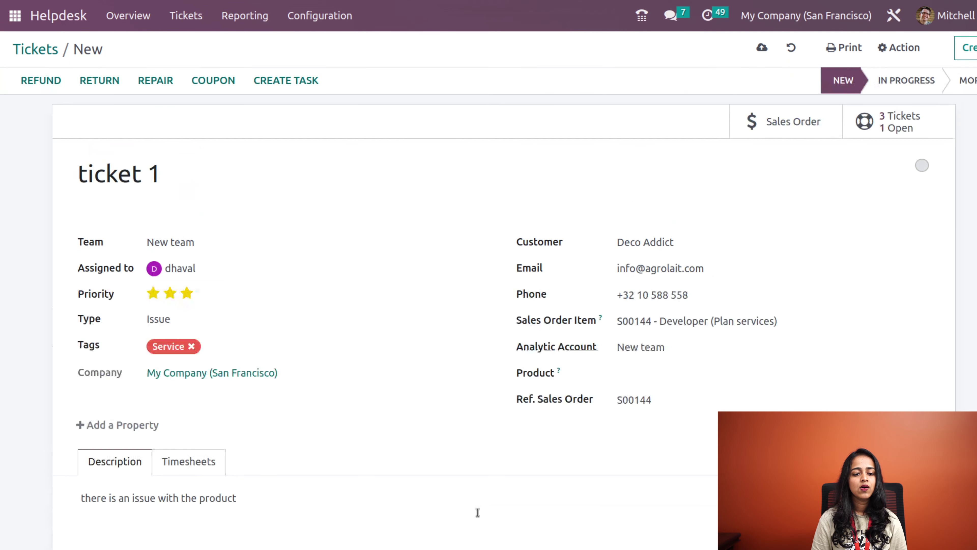
left_click(214, 465)
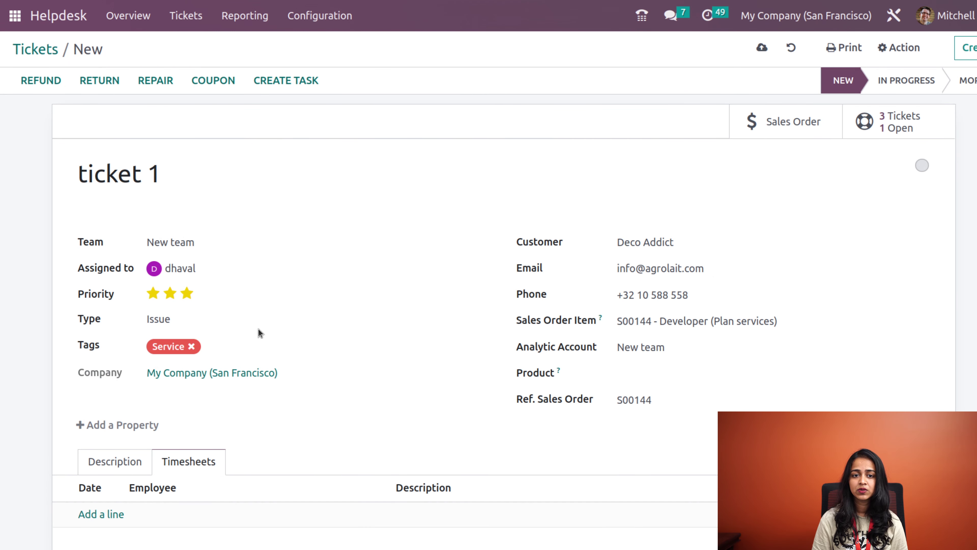
left_click(762, 48)
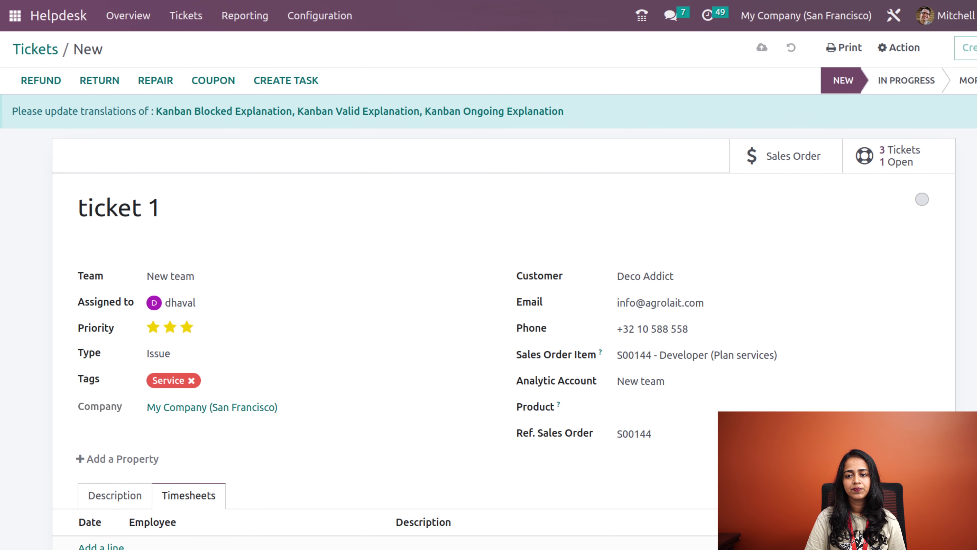
Step: Start and stop the ticket's timer, set the hours spent to 01:15, and save the timesheet entry
left_click(40, 77)
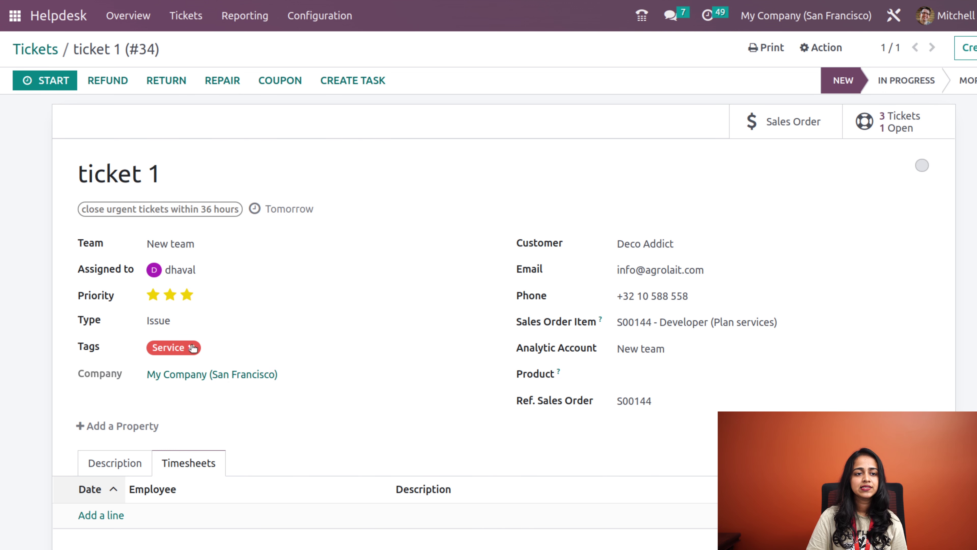
left_click(46, 86)
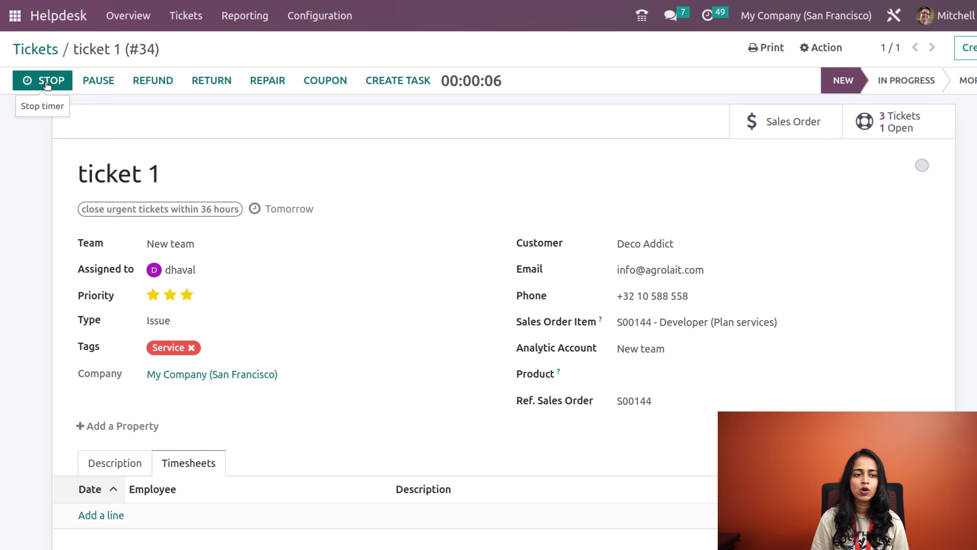
left_click(47, 84)
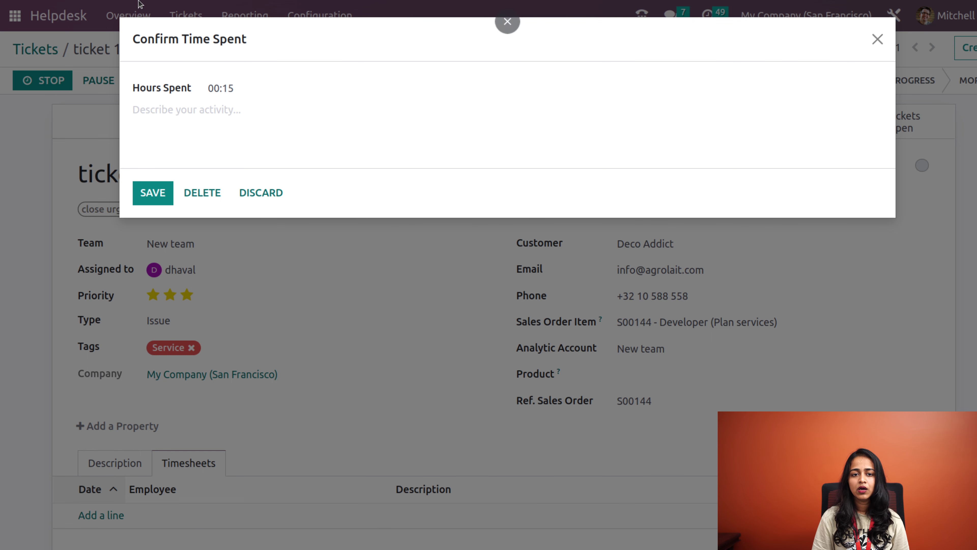
left_click(232, 88)
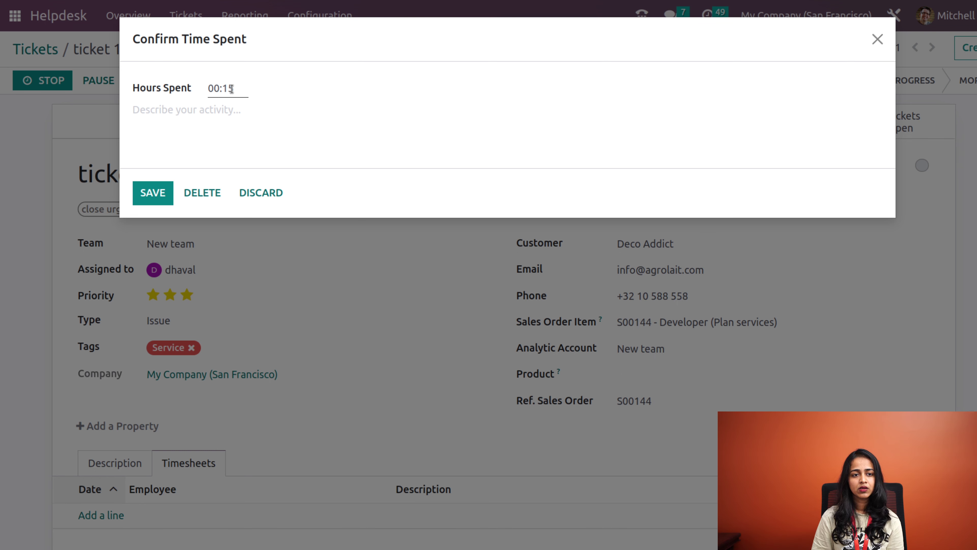
left_click(218, 88)
key("BackSpace")
type("1")
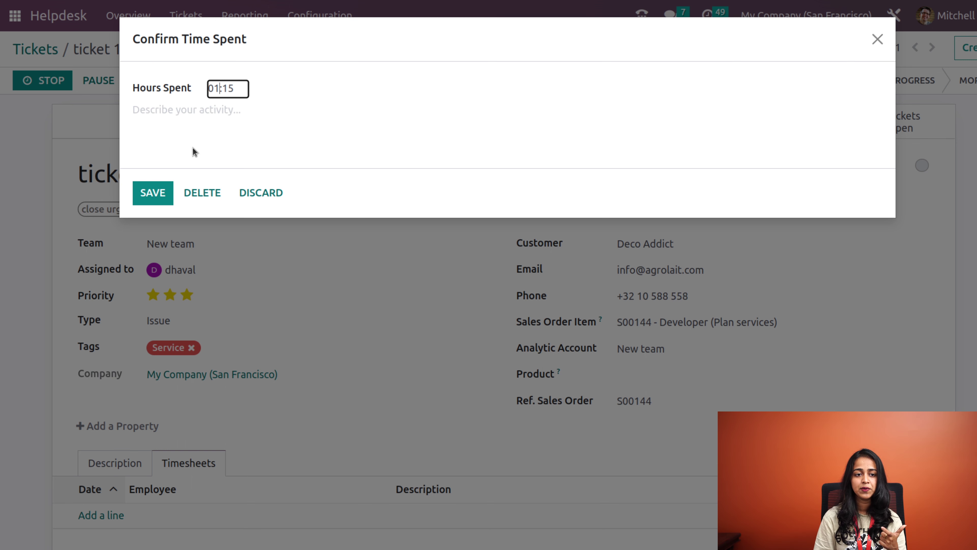
left_click(154, 194)
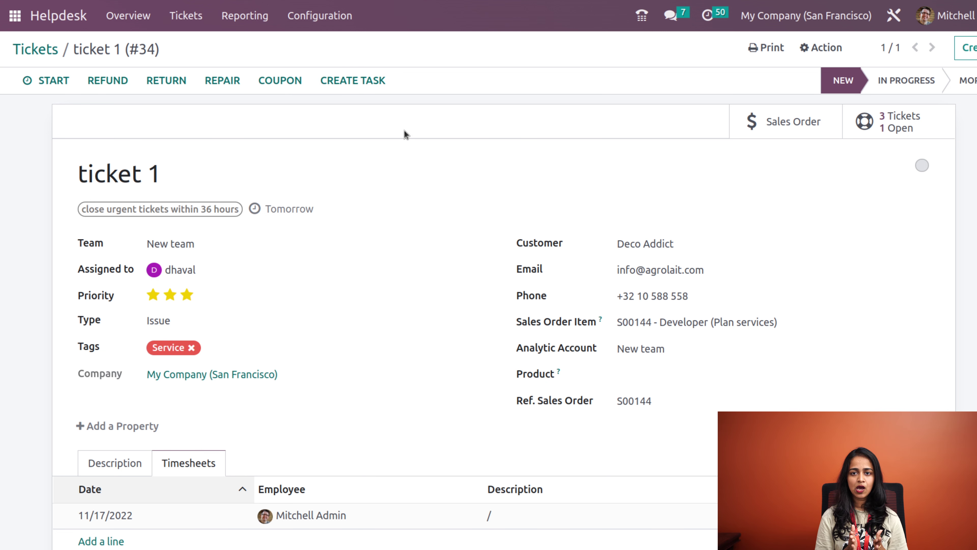
Step: Create a Field Service task from the ticket, keeping its title, the Field Service project and the Device Installation and Maintenance worksheet template
left_click(357, 83)
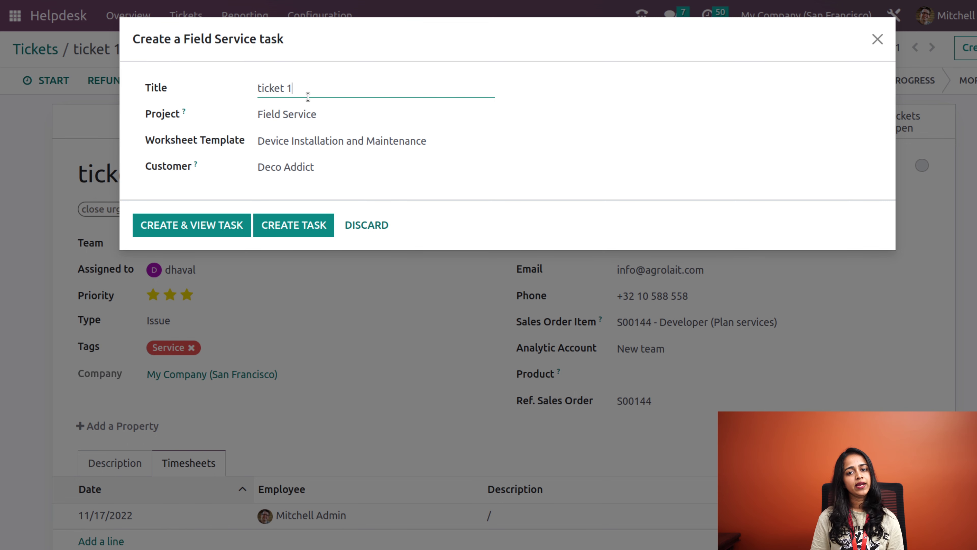
left_click(342, 113)
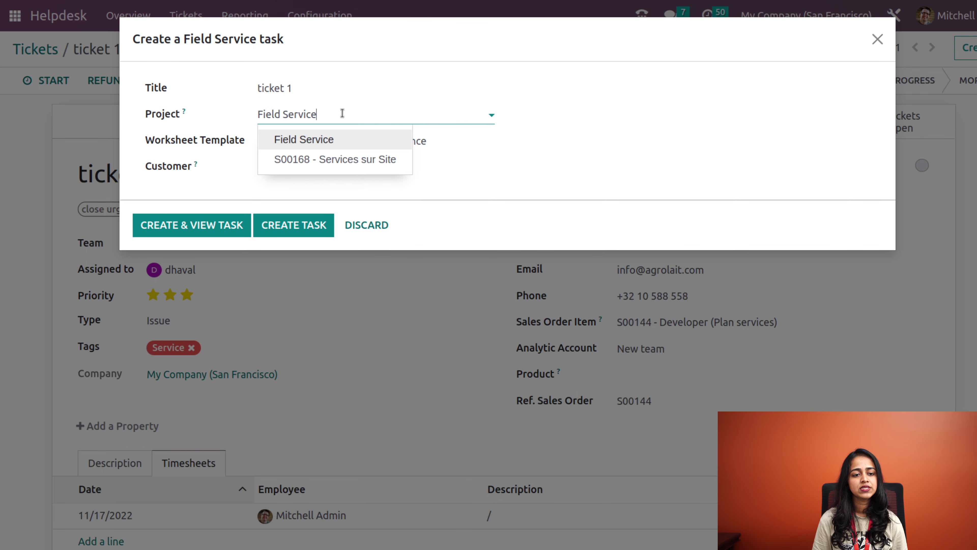
left_click(505, 203)
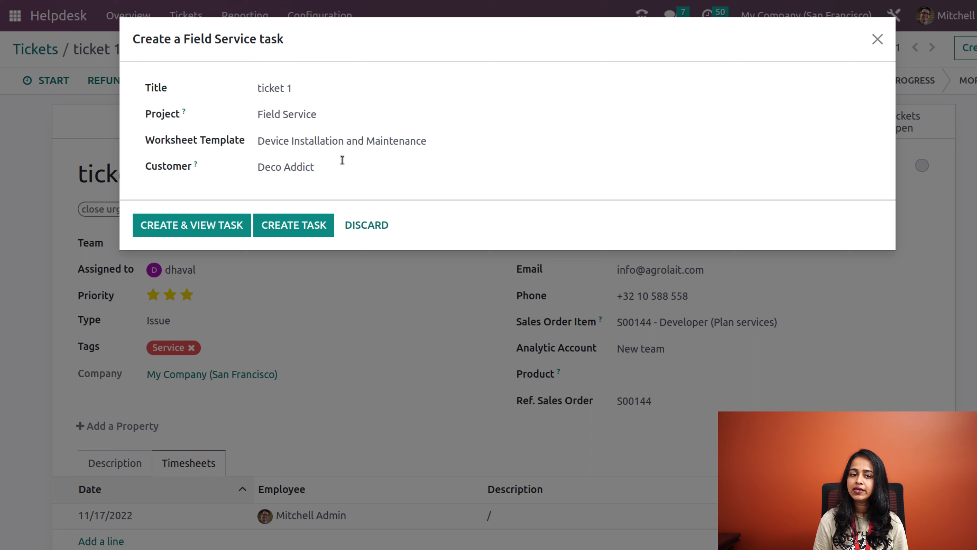
left_click(272, 225)
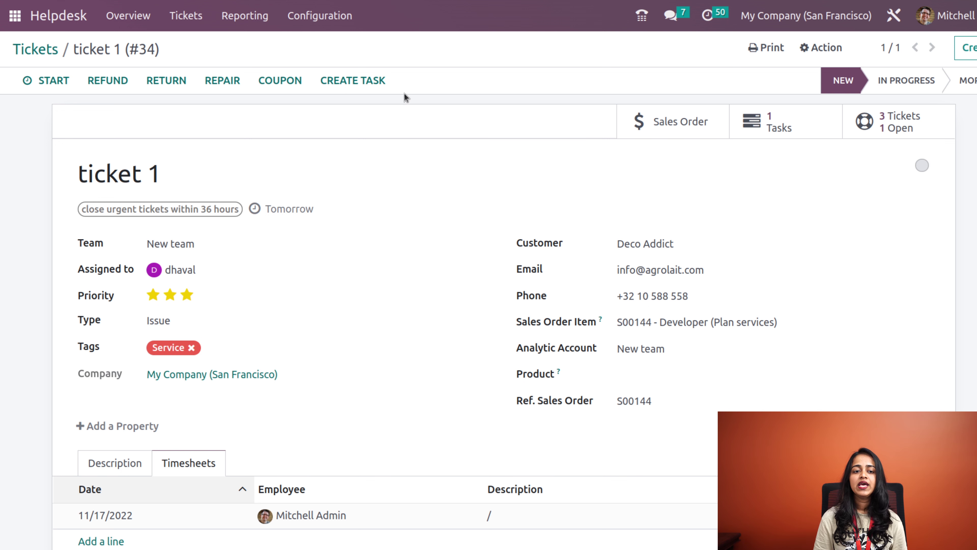
Step: Generate a coupon from the 10% Discount Coupons program for the ticket, email it to Deco Addict, and review the ticket's message log
left_click(281, 82)
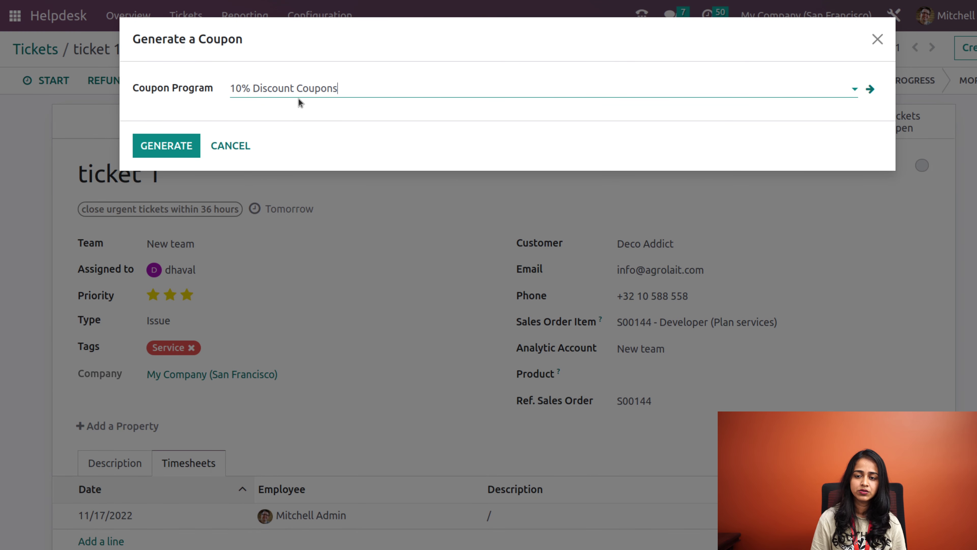
left_click(178, 150)
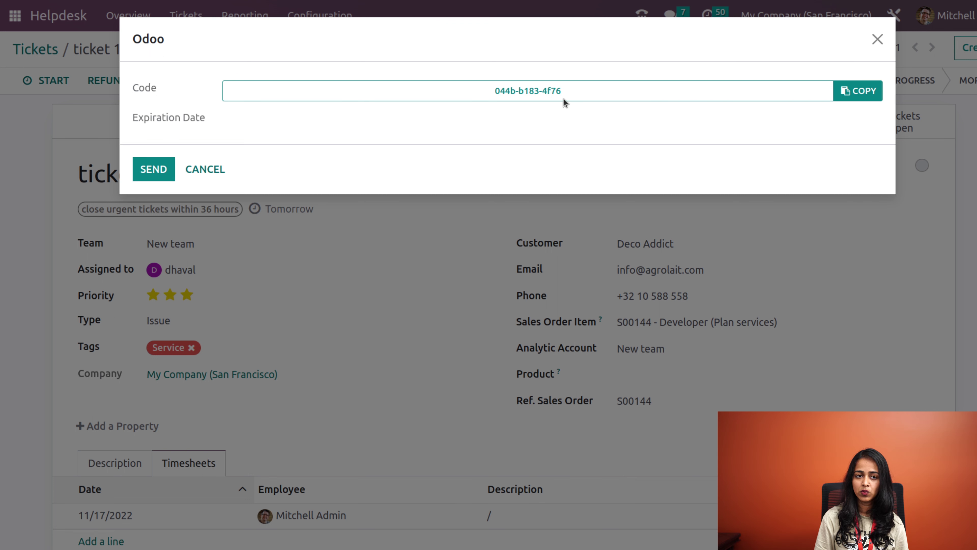
left_click(144, 168)
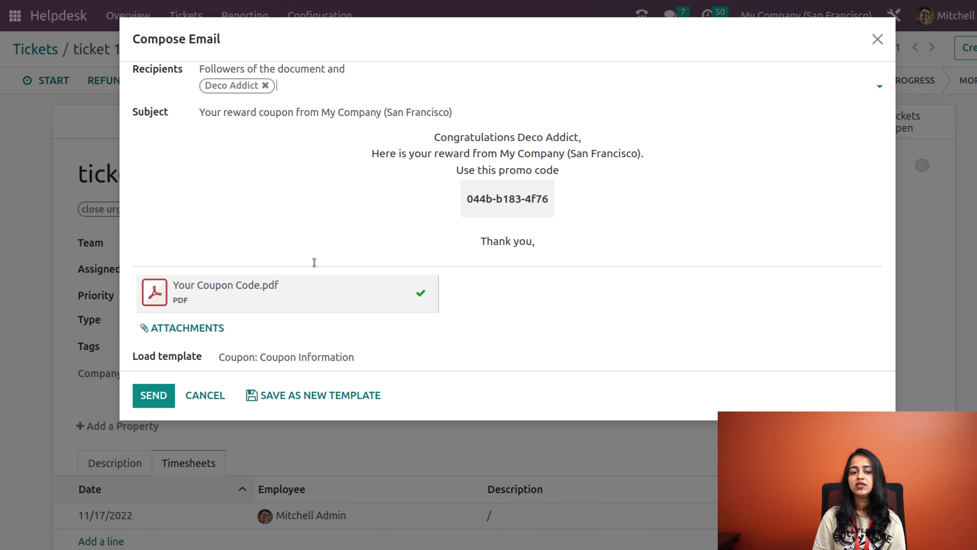
left_click(158, 396)
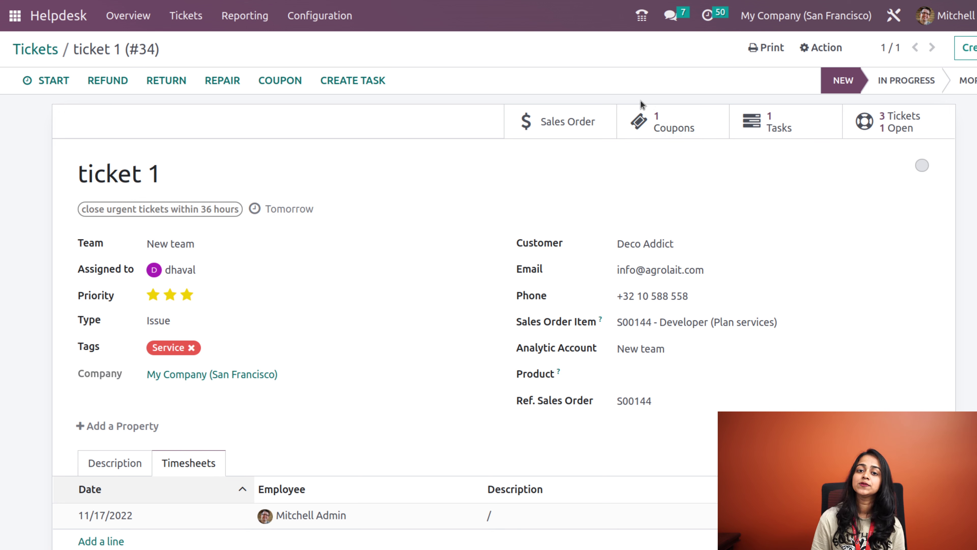
scroll(458, 304, "down", 10)
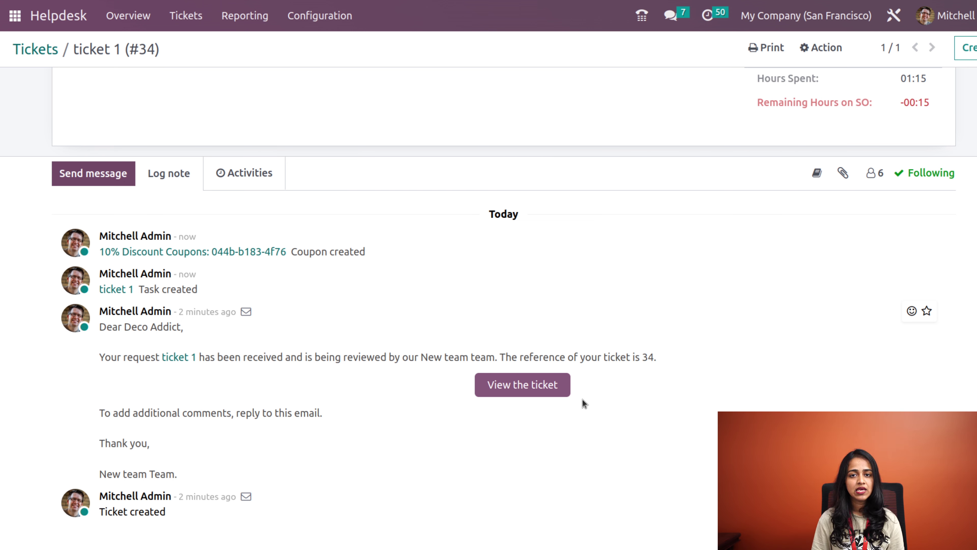
scroll(403, 338, "up", 2)
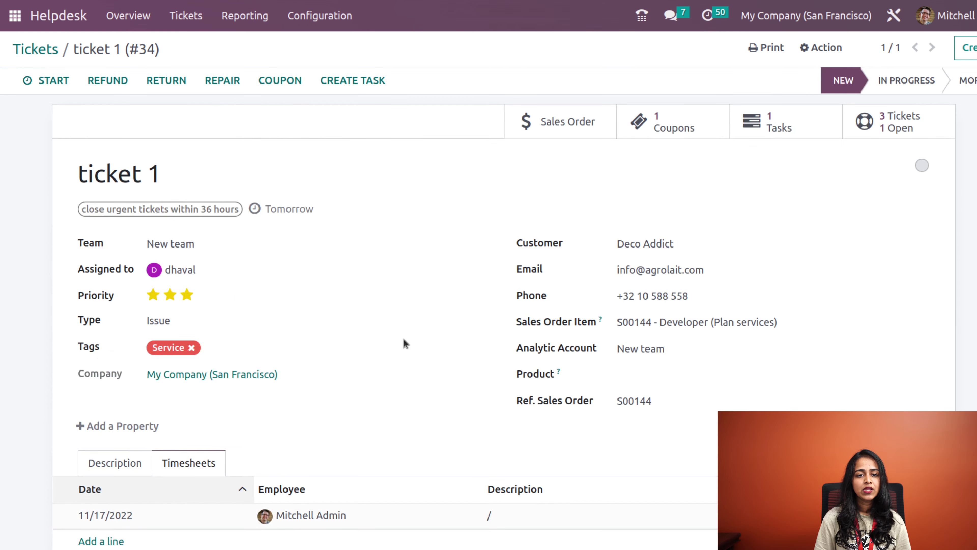
Step: Create a repair order from the ticket with description "new task" and product [DESK0005] Customizable Desk (Custom, White), leaving sale order and return empty
left_click(222, 82)
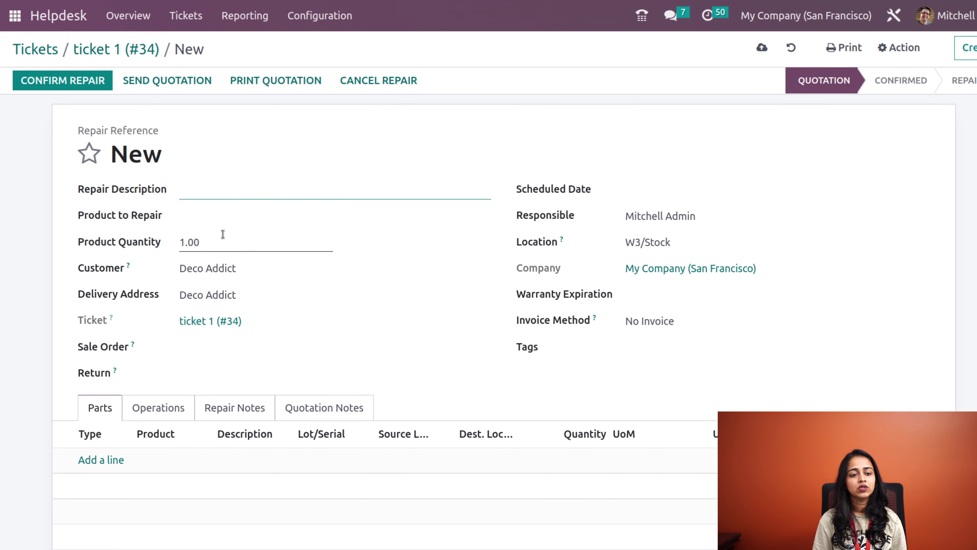
type("new task")
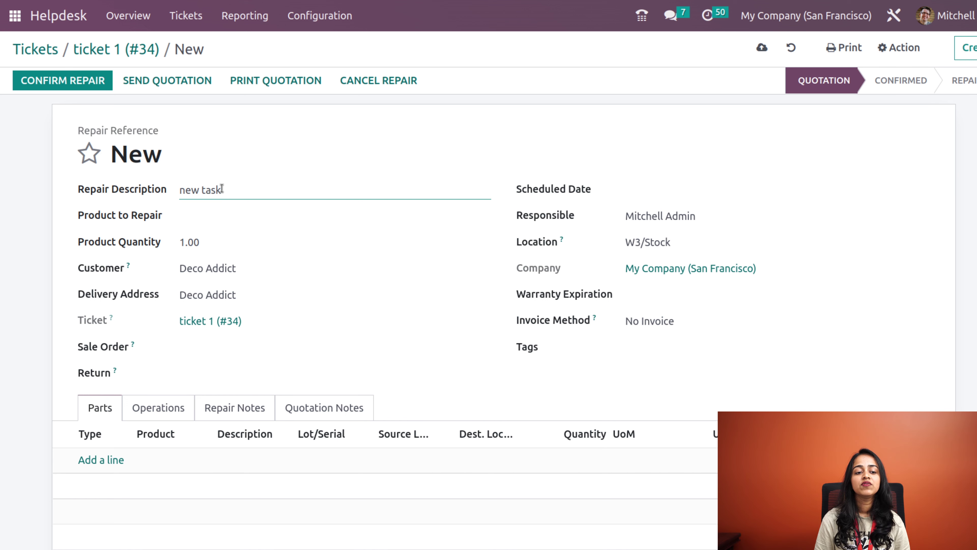
left_click(293, 216)
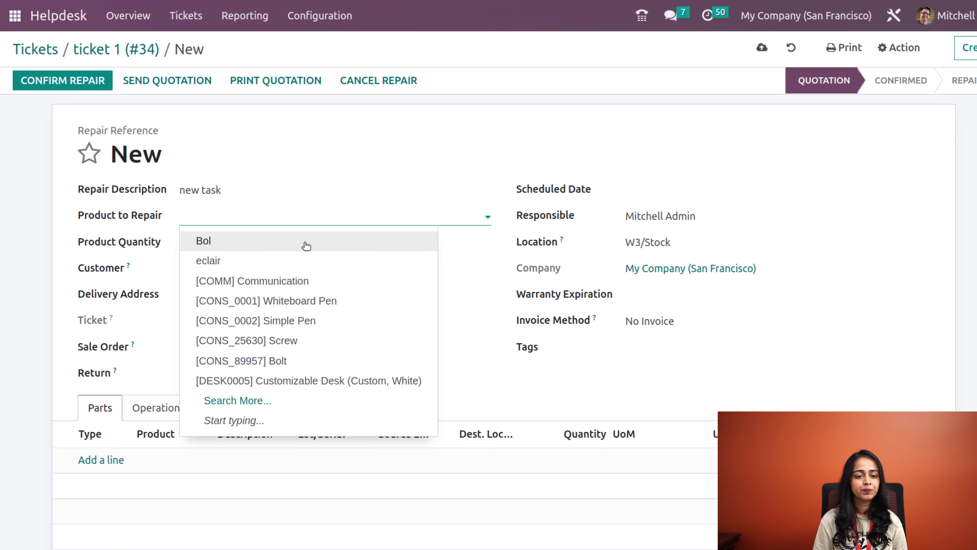
key("Escape")
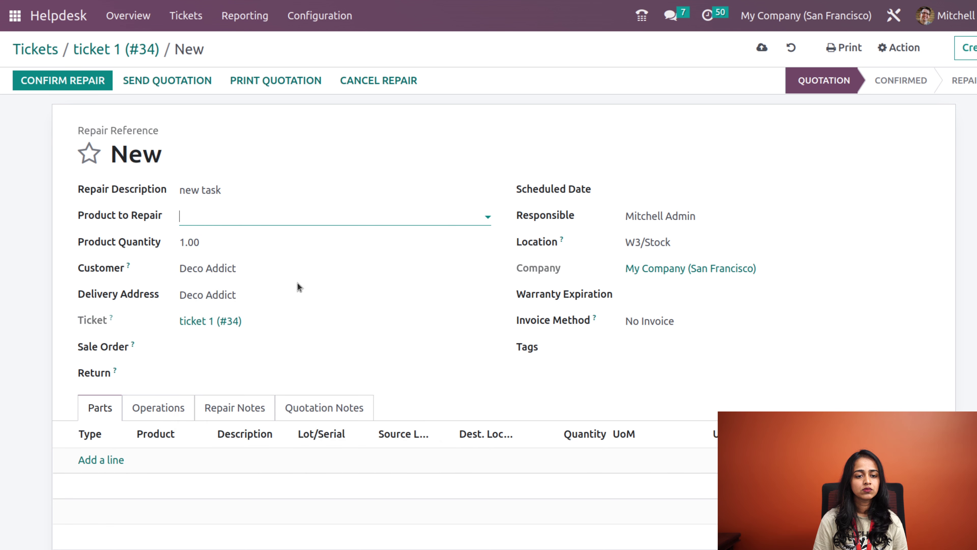
left_click_drag(316, 215, 142, 190)
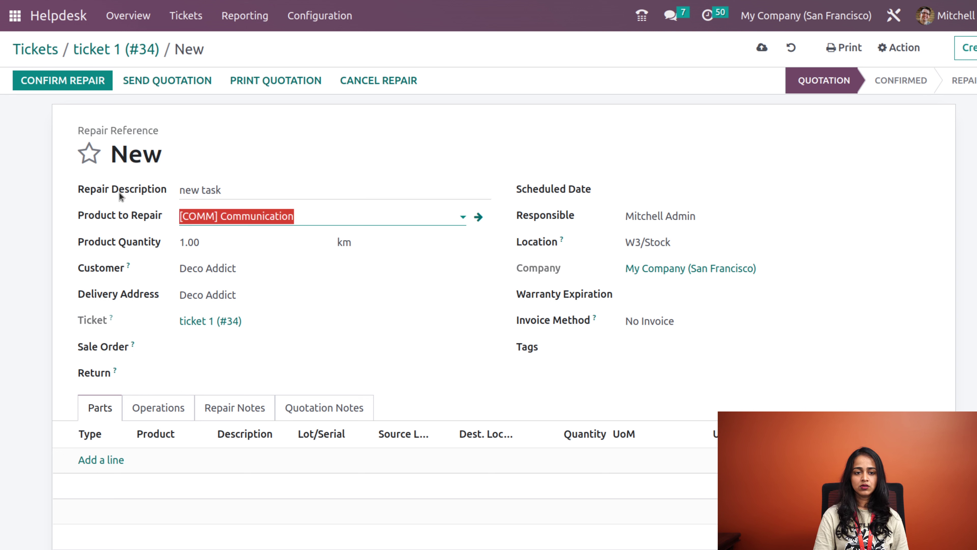
key("BackSpace")
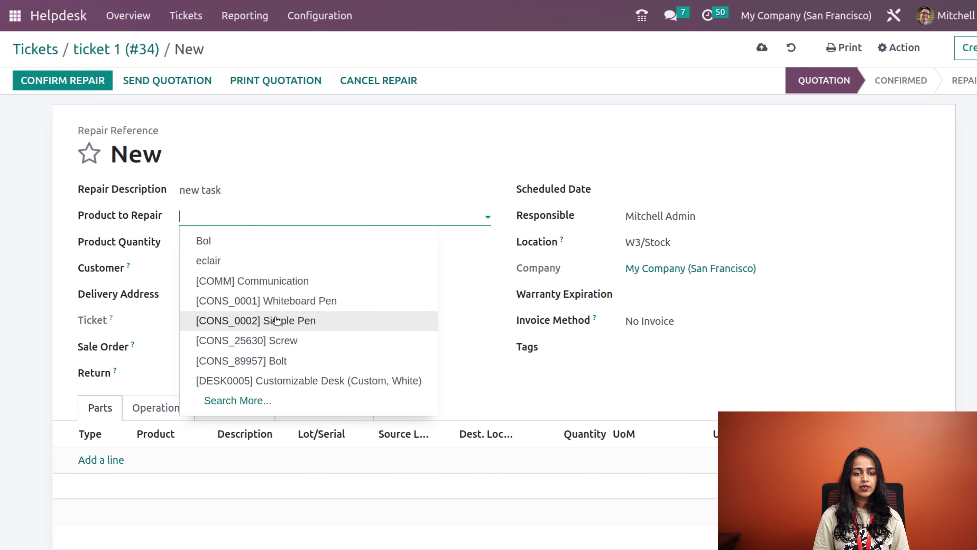
left_click(294, 377)
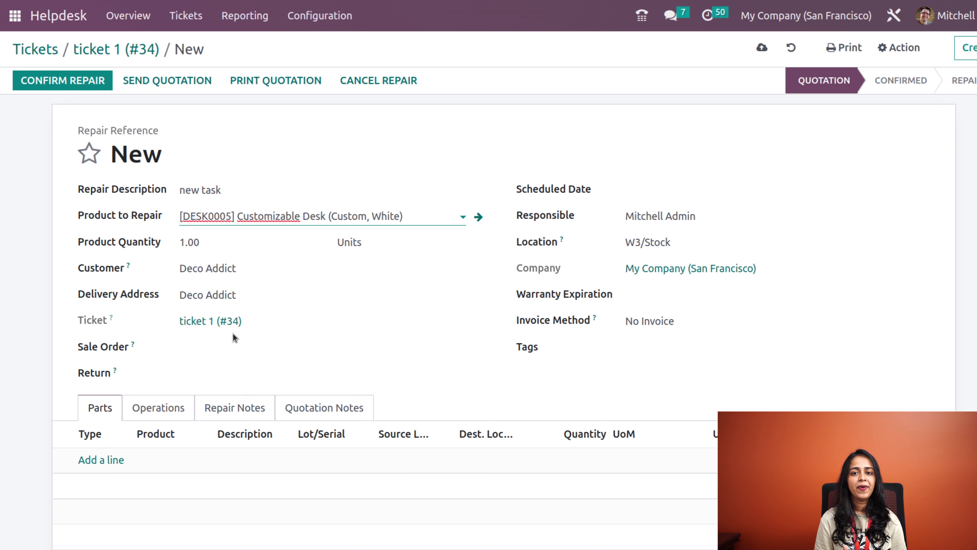
left_click(185, 353)
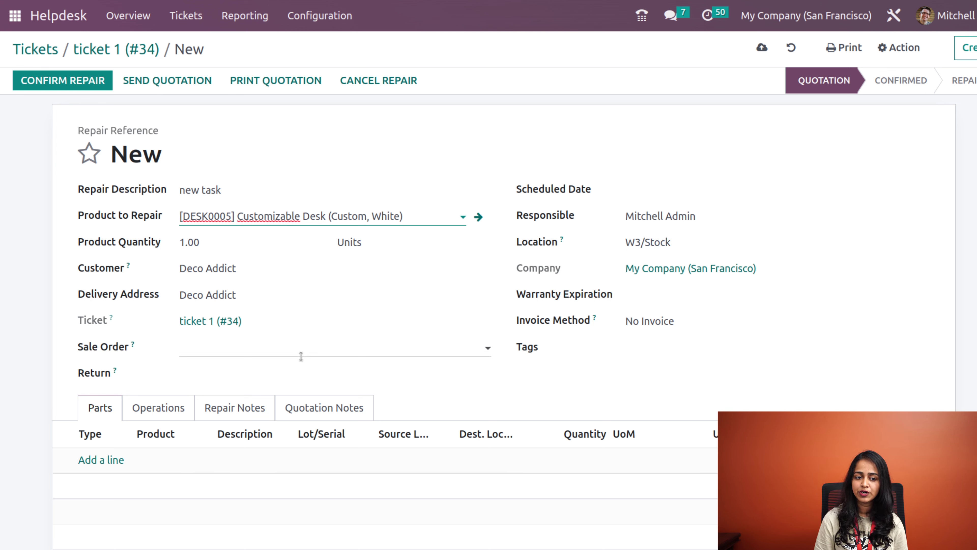
left_click(255, 374)
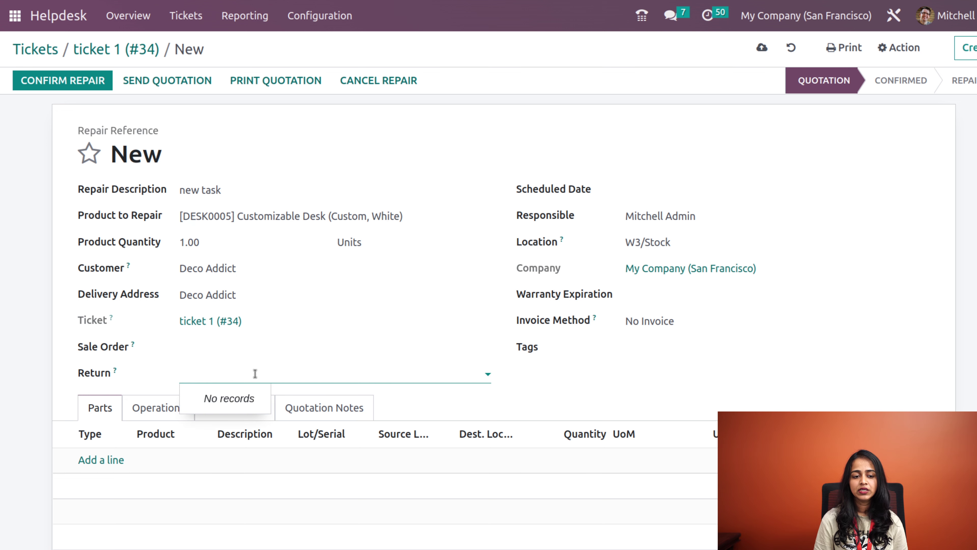
left_click(148, 353)
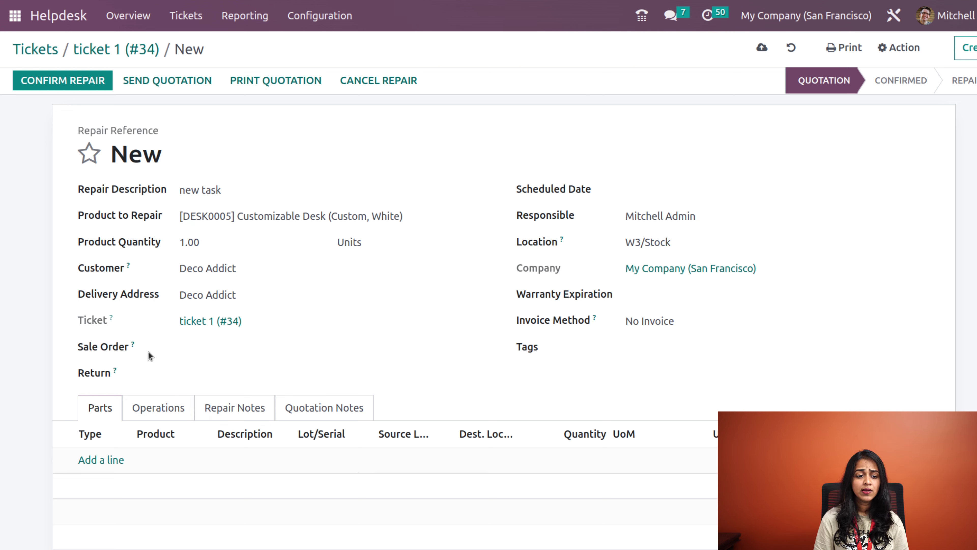
Step: Add the part [FURN_2333] Table Leg to the repair order with a quantity of 2
left_click(101, 460)
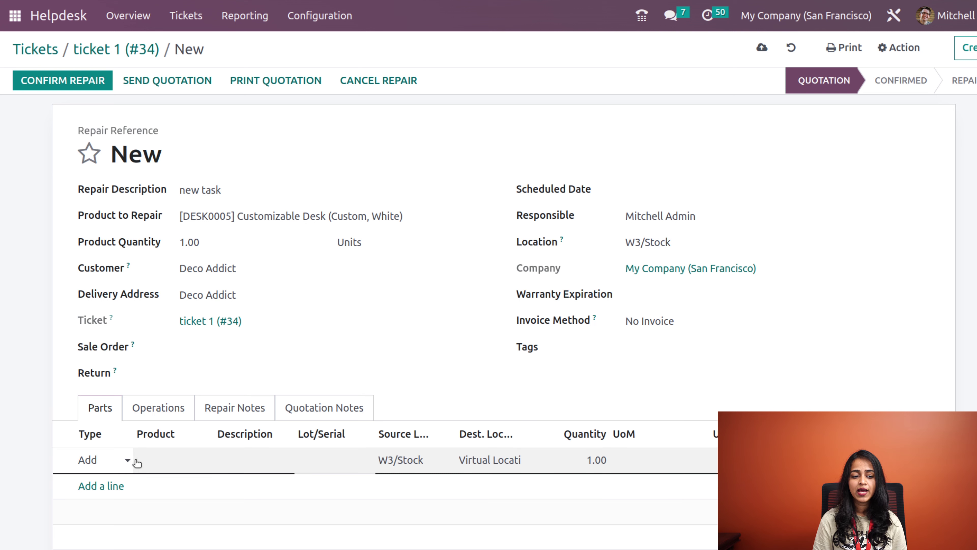
left_click(157, 462)
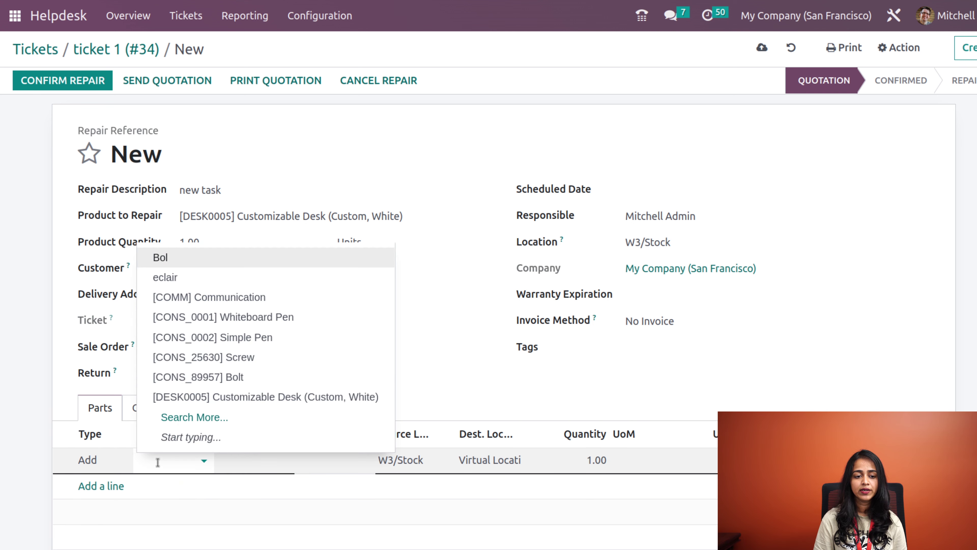
type("le")
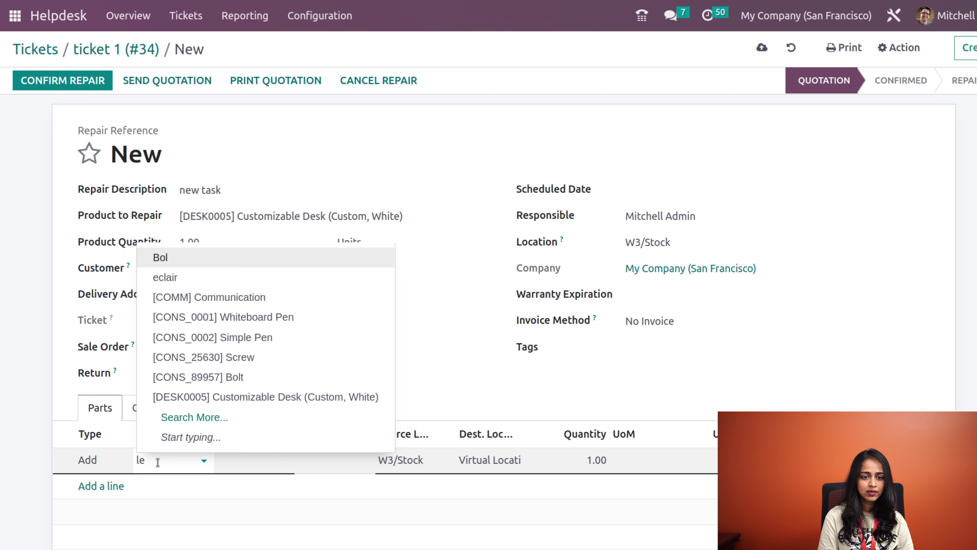
key("BackSpace")
key("BackSpace")
type("g")
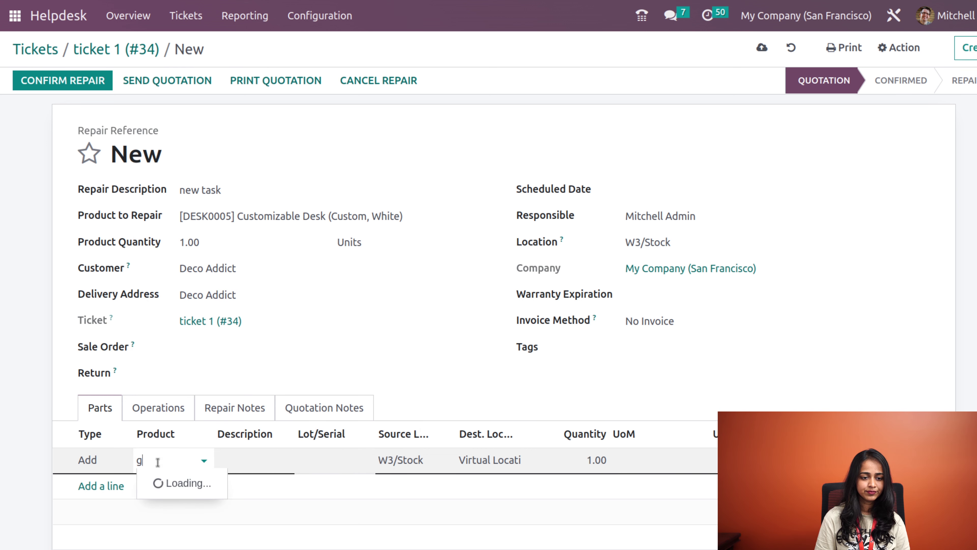
key("BackSpace")
type("leg")
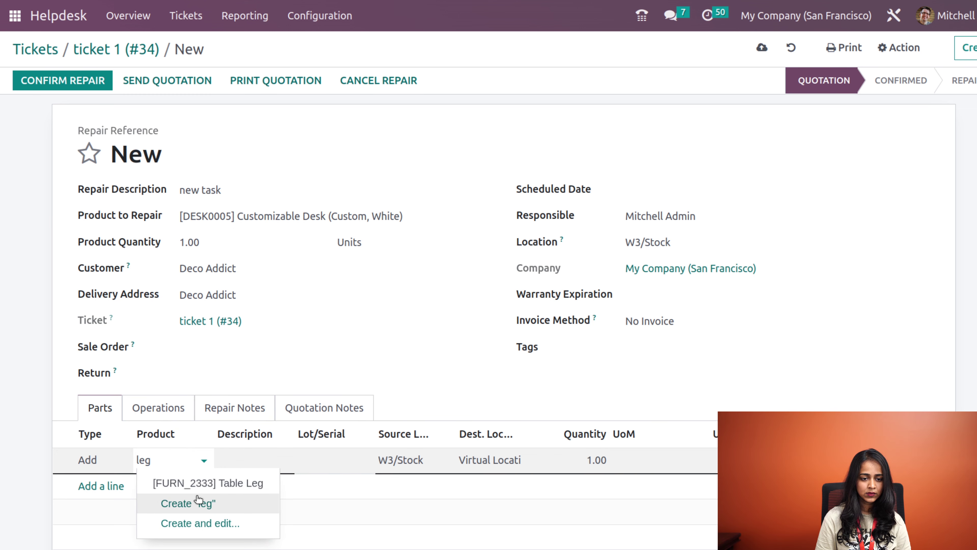
left_click(213, 488)
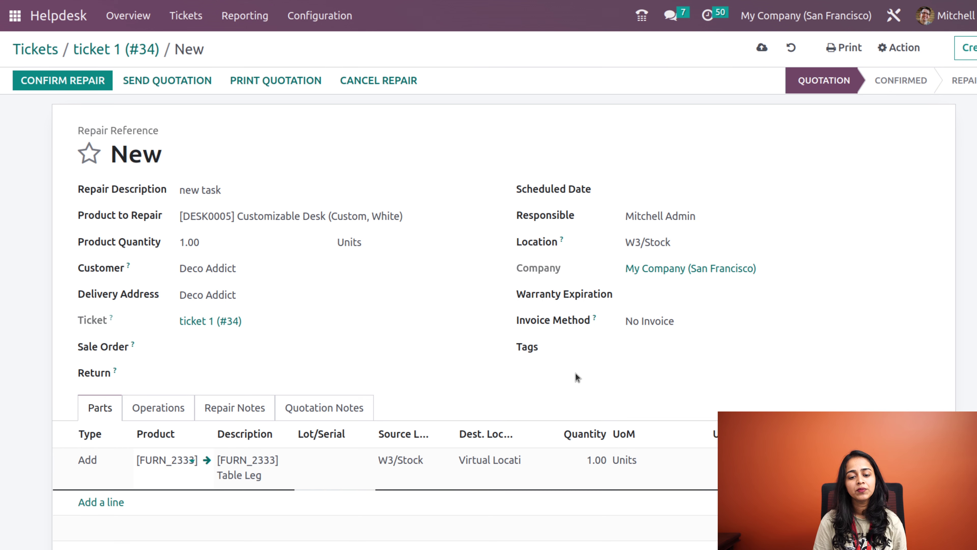
left_click(592, 458)
type("2")
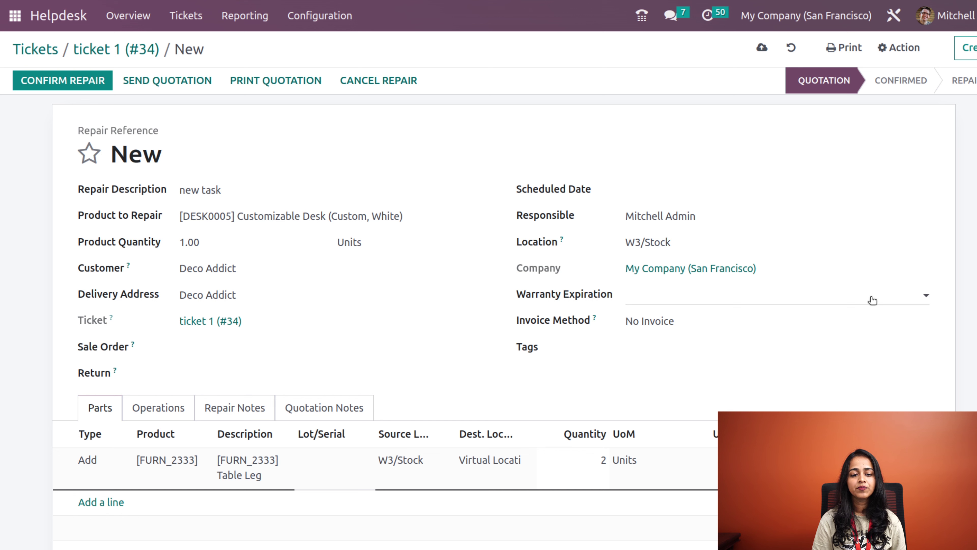
left_click(727, 372)
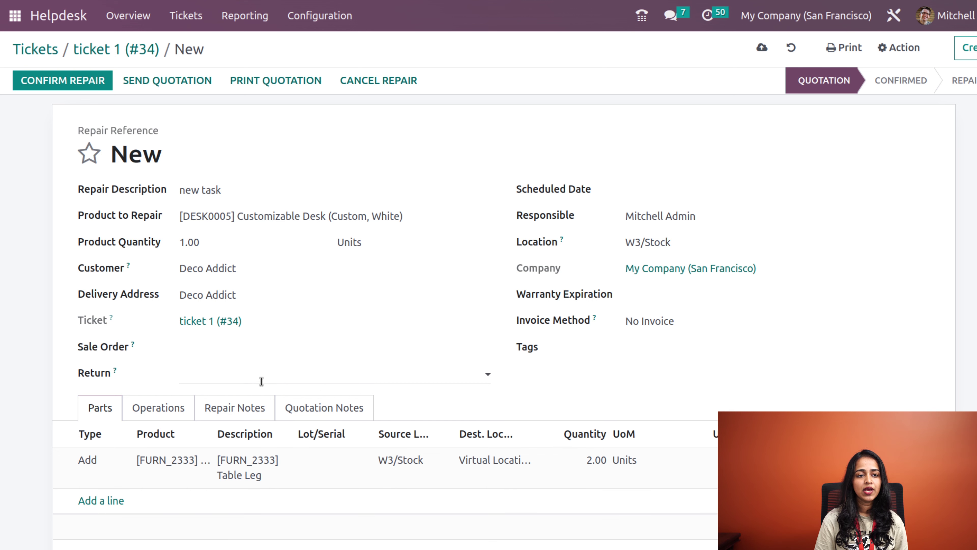
Step: Confirm the repair order despite the insufficient stock of the desk, and start the repair
left_click(83, 84)
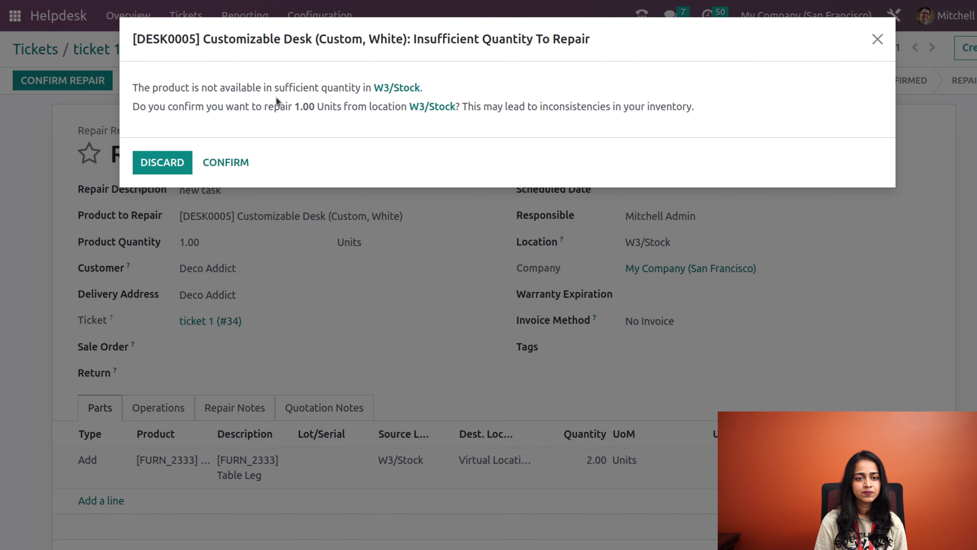
left_click(173, 168)
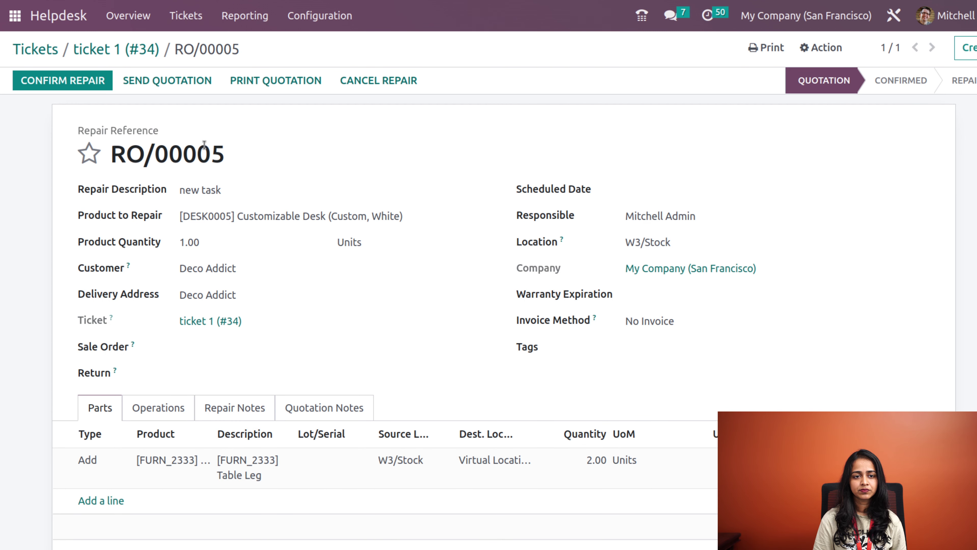
left_click(80, 85)
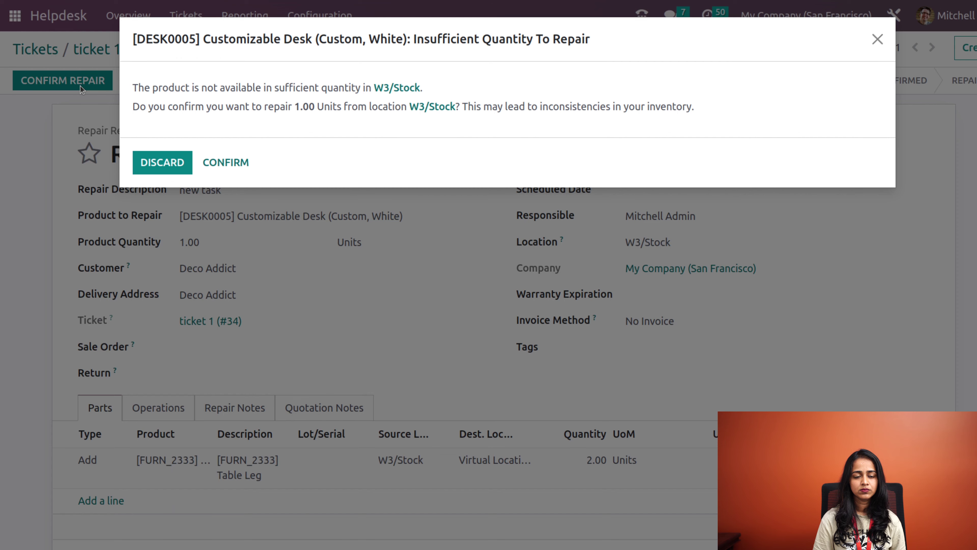
left_click(241, 164)
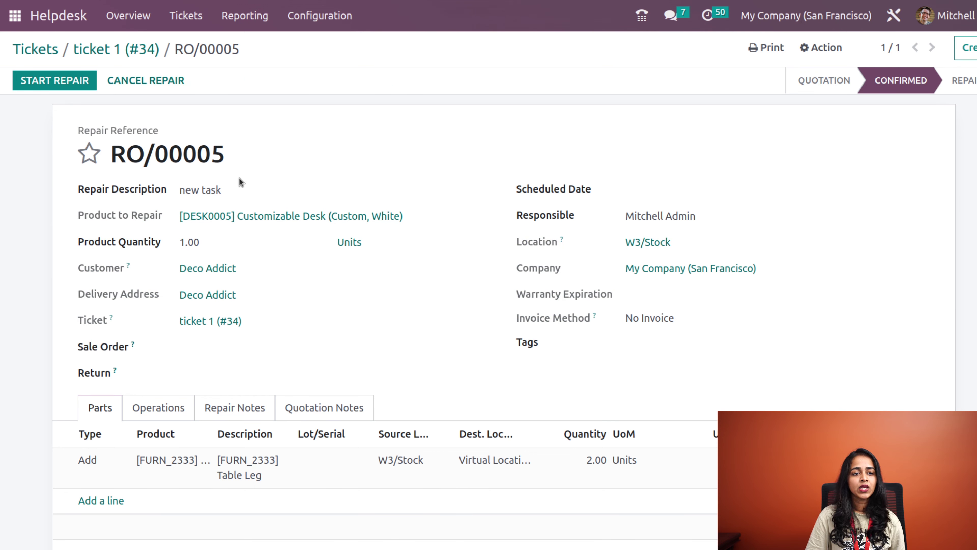
left_click(48, 82)
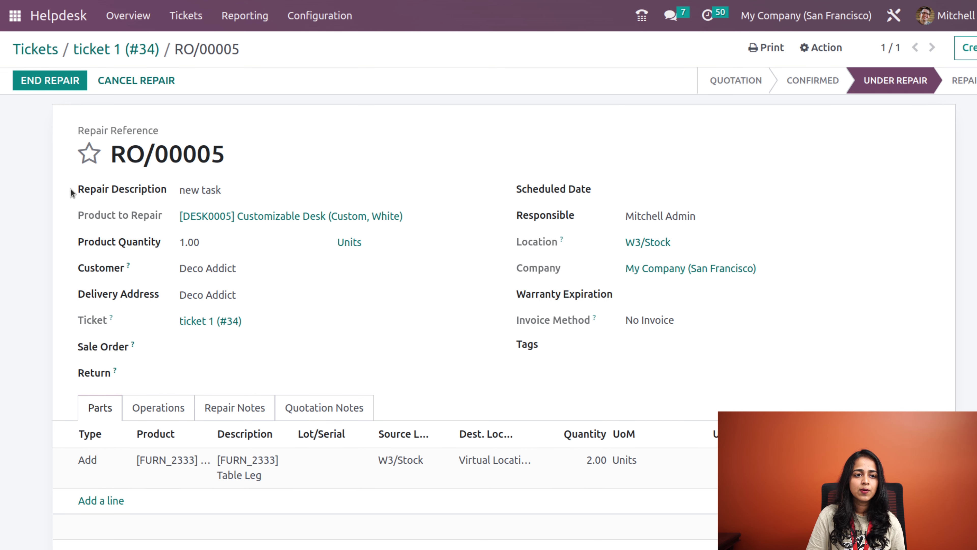
Step: End the repair with a lot/serial number assigned to the Table Leg part, and return to the ticket
left_click(58, 83)
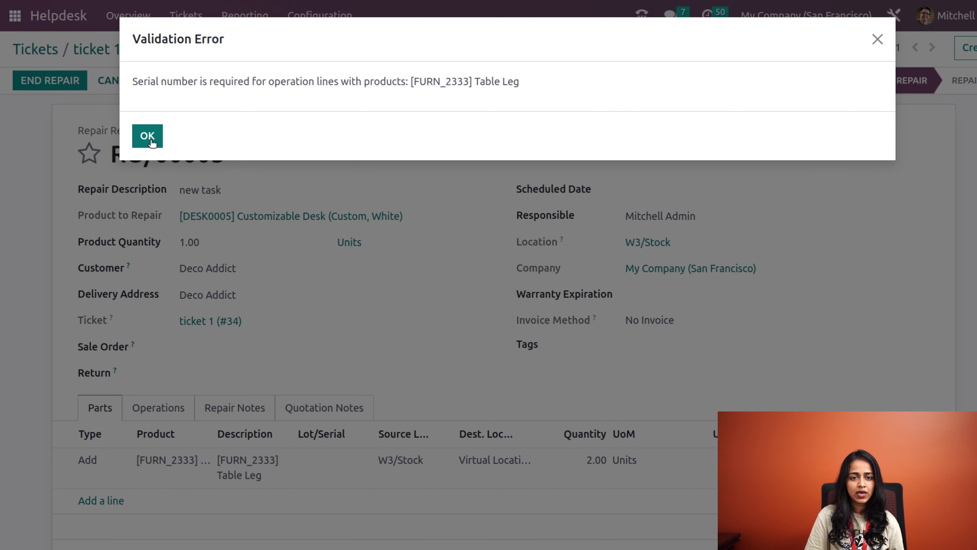
left_click(147, 136)
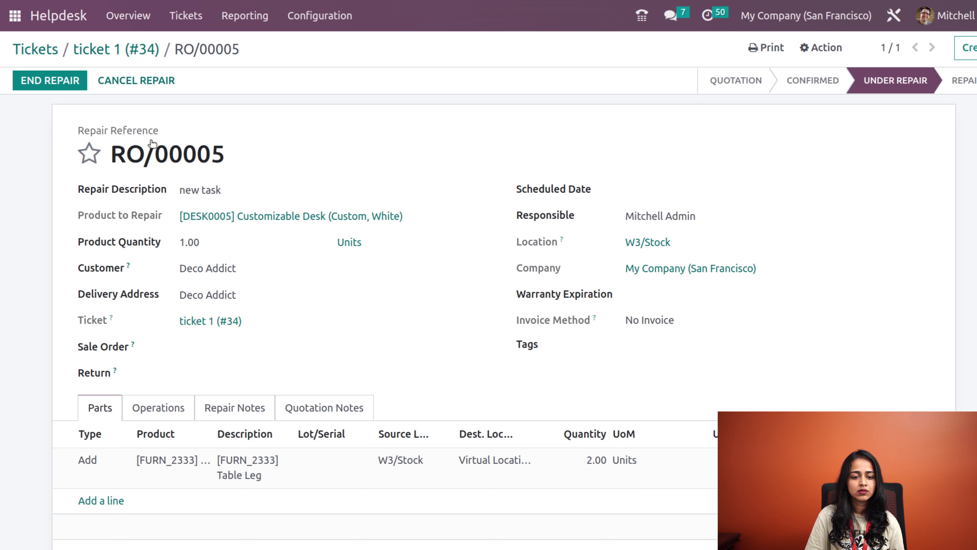
left_click(321, 461)
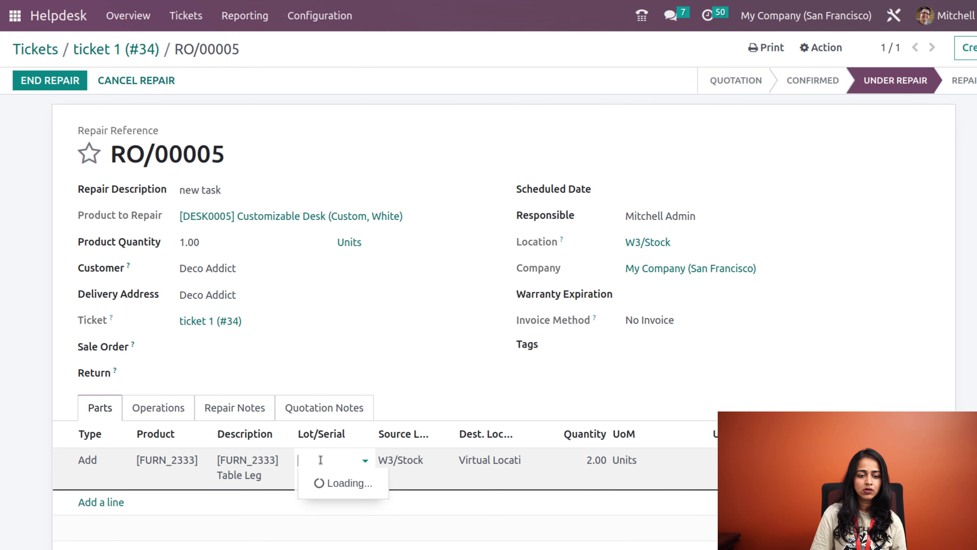
left_click(338, 491)
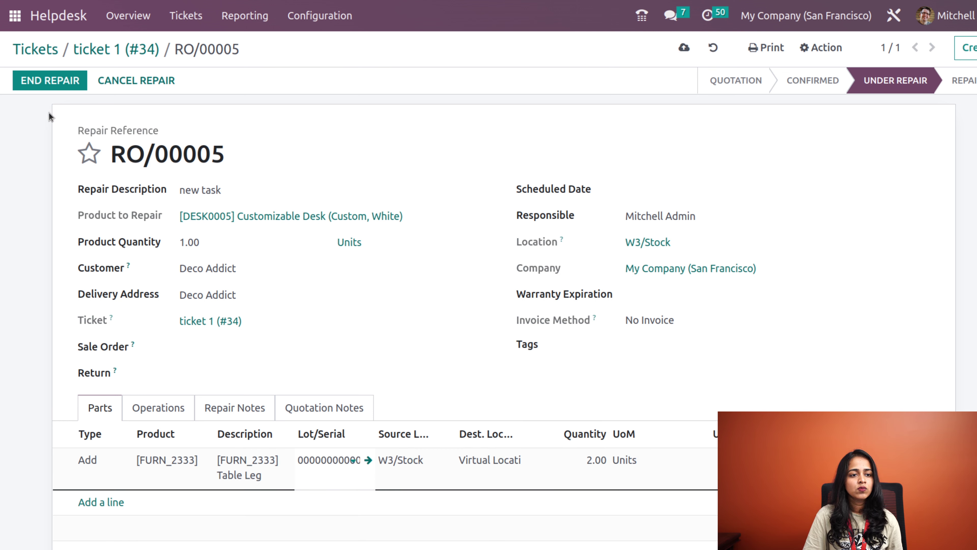
left_click(48, 82)
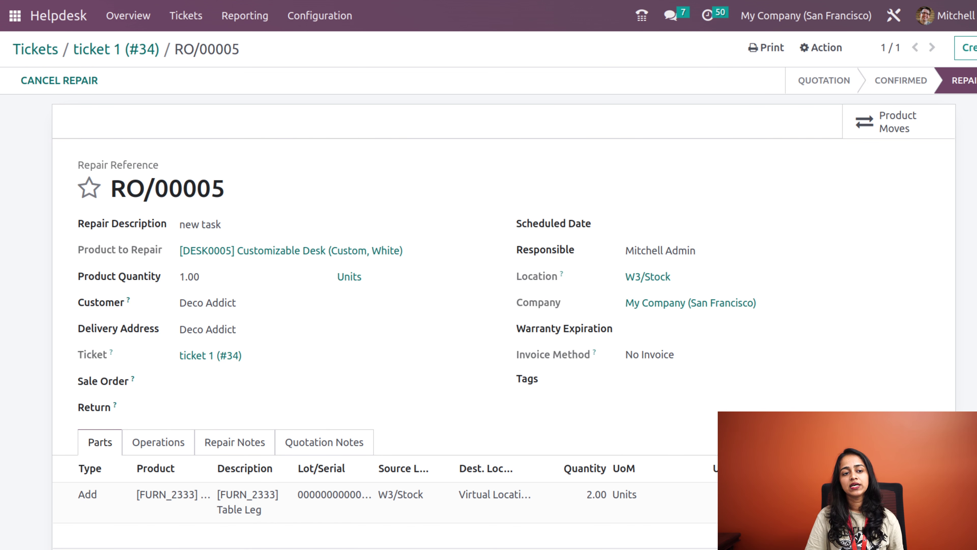
left_click(130, 49)
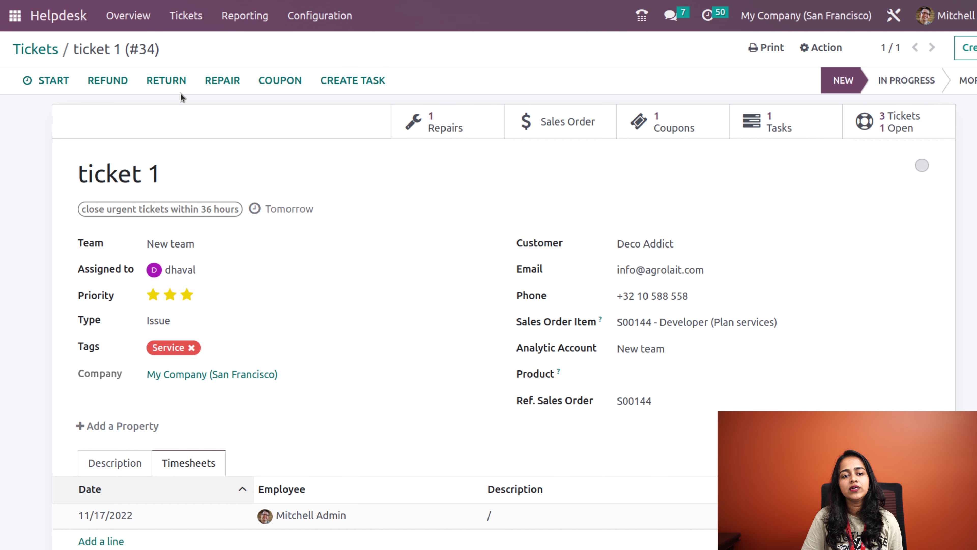
Step: Create a return of 1 unit of product A from the ticket for sales order S00159, delivery WH/OUT/00076, and go back to the ticket
left_click(155, 81)
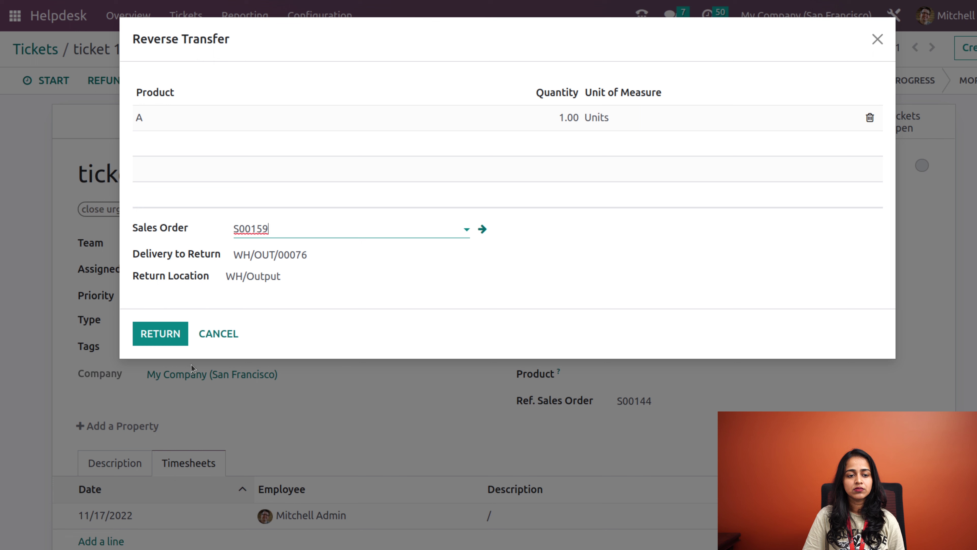
left_click(166, 336)
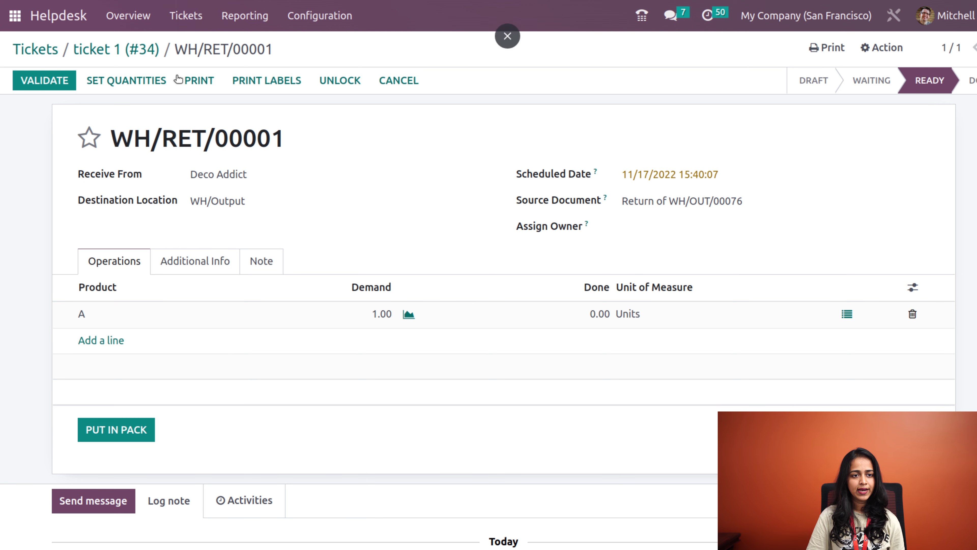
left_click(131, 53)
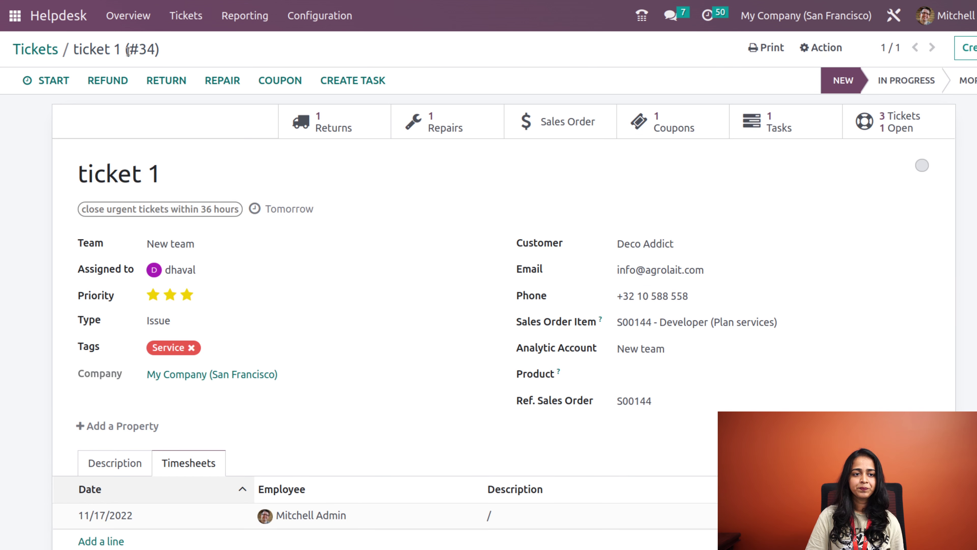
Step: Check which invoices of sales order S00144 can be refunded from the ticket, and close the refund form without reversing anything
left_click(122, 86)
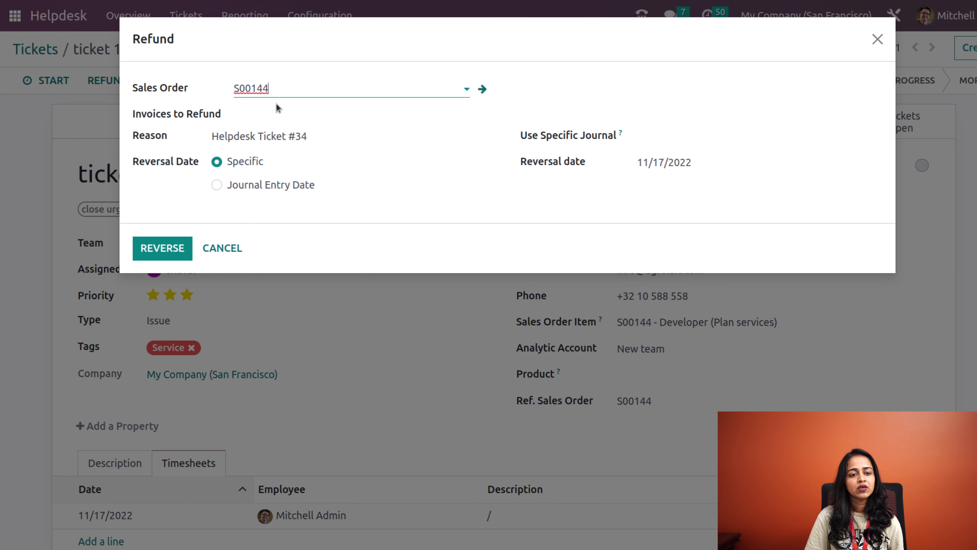
left_click(247, 118)
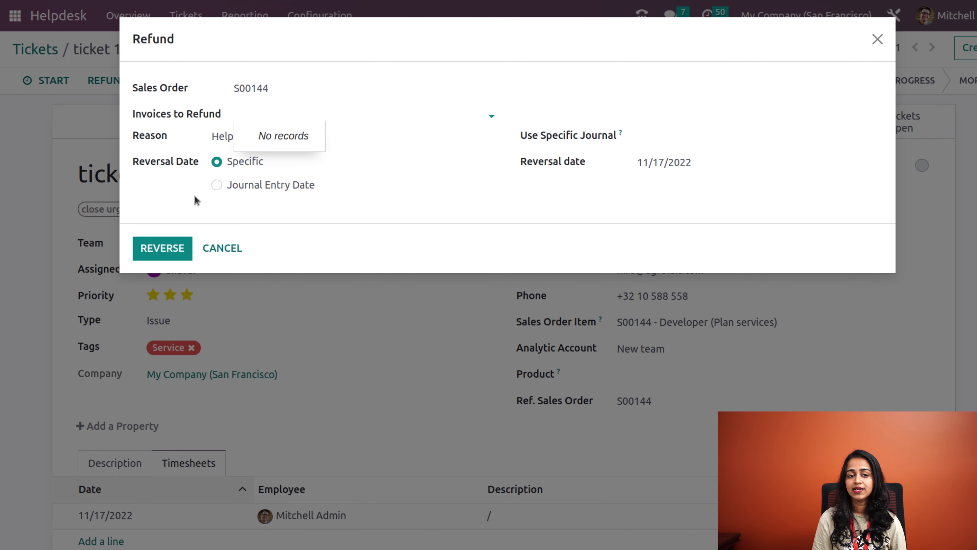
left_click(225, 248)
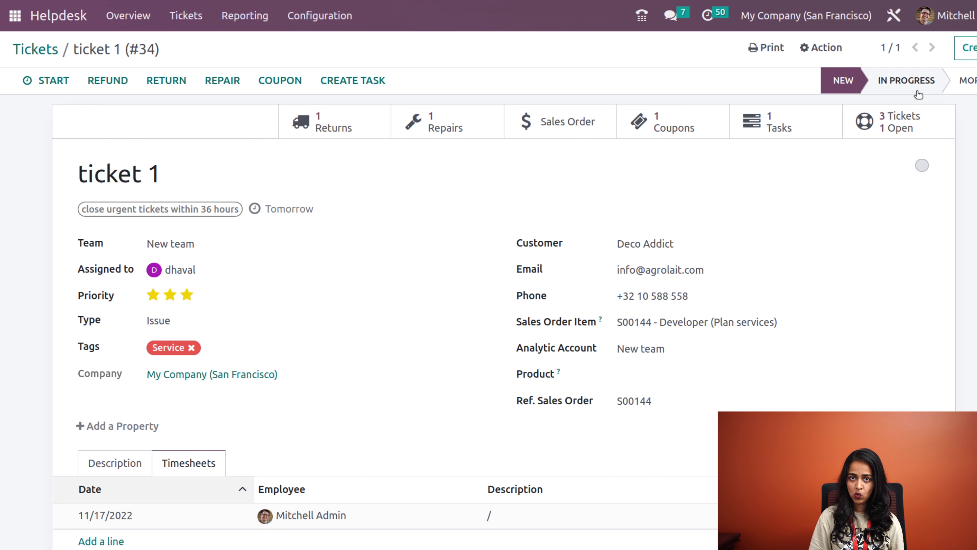
Step: Move ticket 1 to the Solved stage and return to the list of tickets
left_click(972, 81)
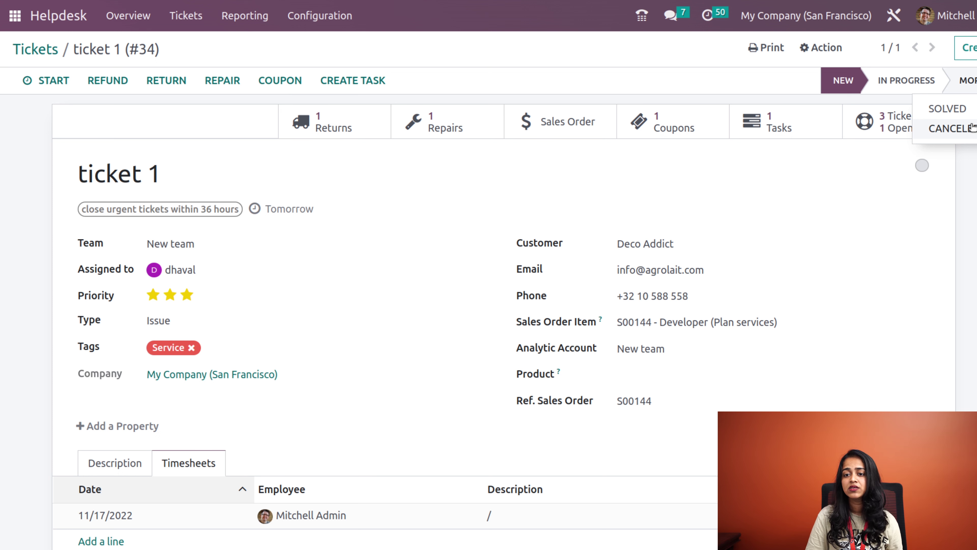
left_click(948, 111)
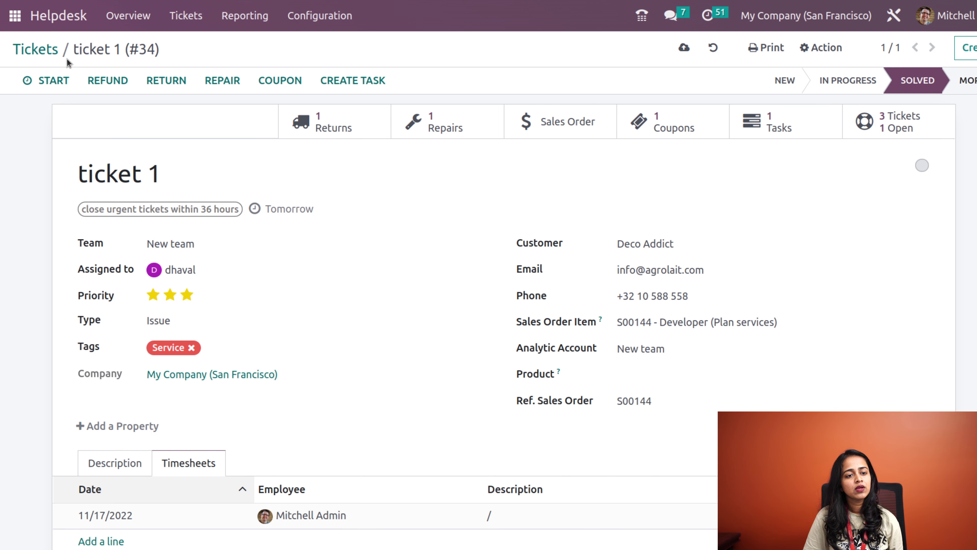
left_click(41, 51)
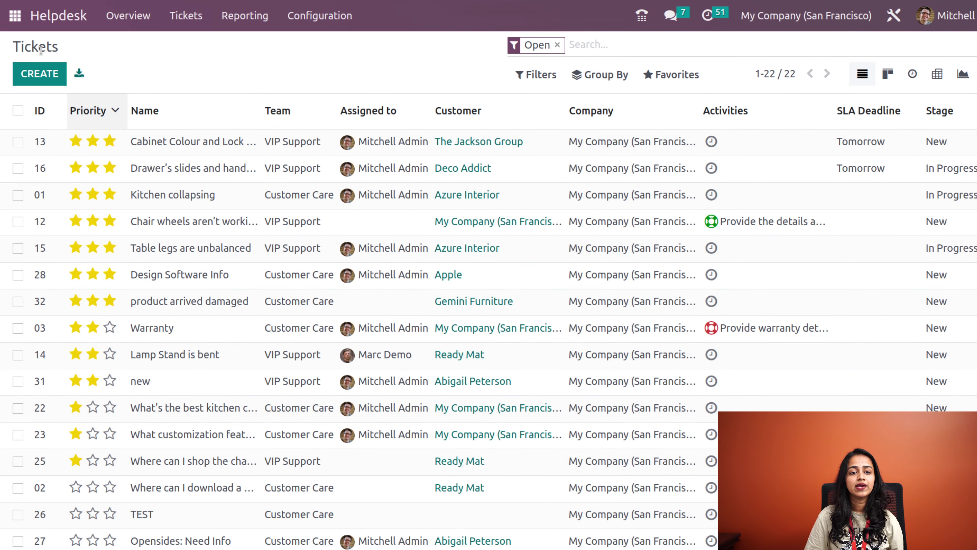
Step: Review the New team's SLA policy in the team configuration, and return to the list of teams
left_click(324, 29)
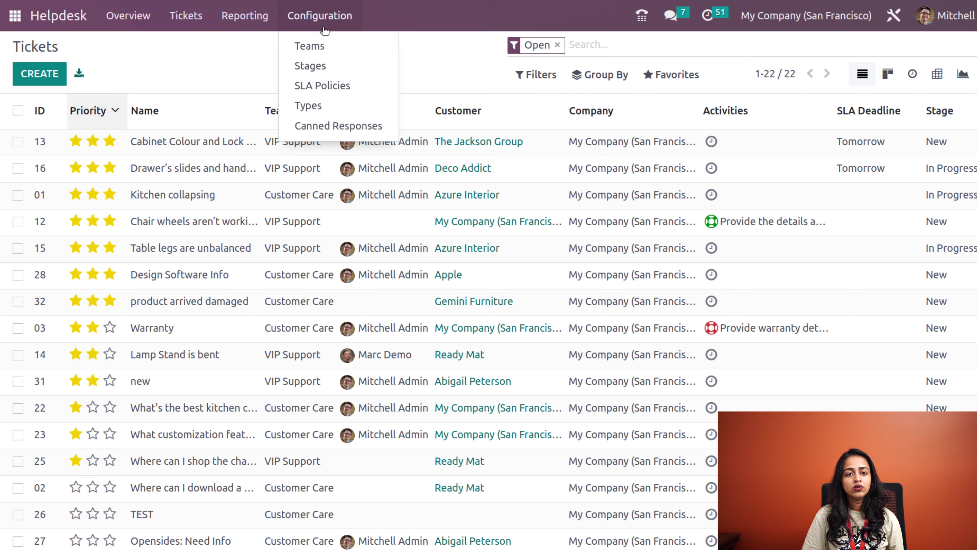
left_click(321, 46)
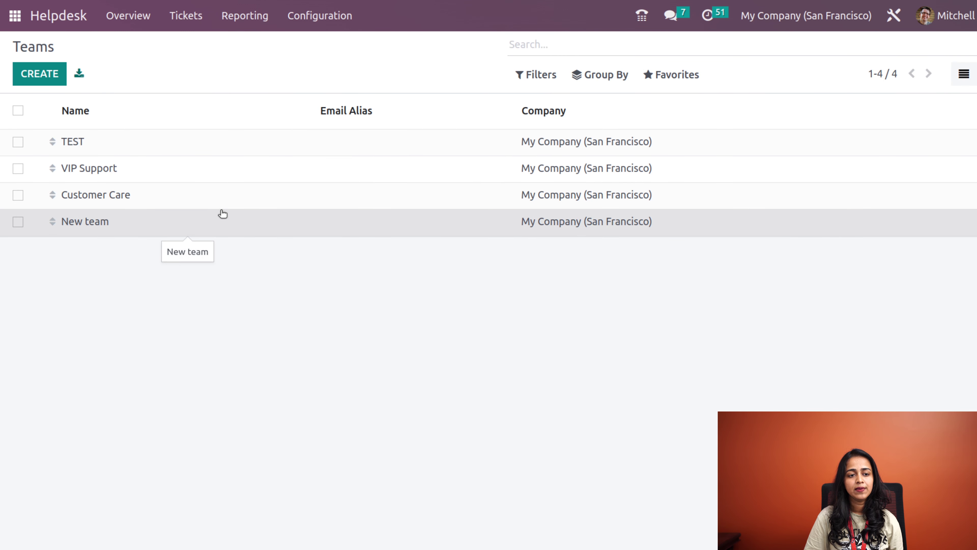
left_click(222, 216)
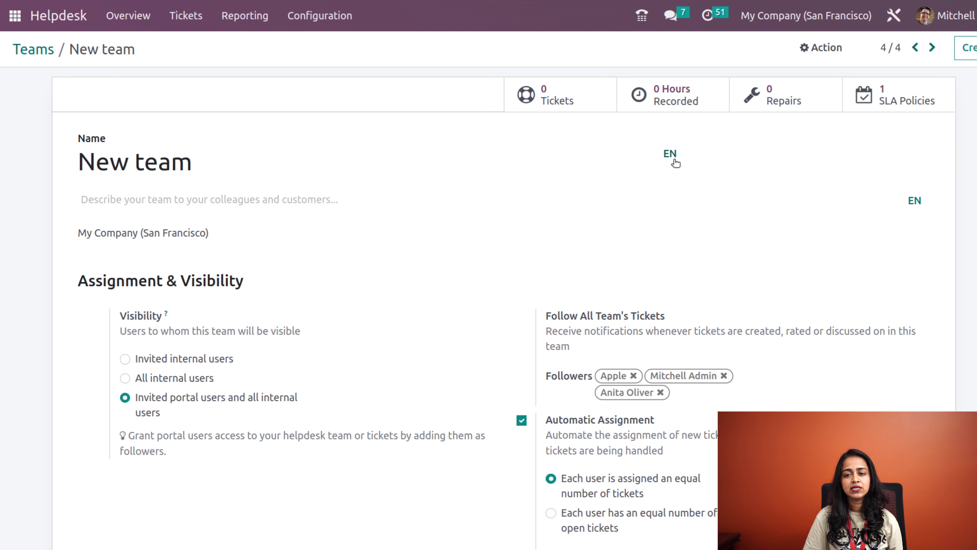
left_click(907, 100)
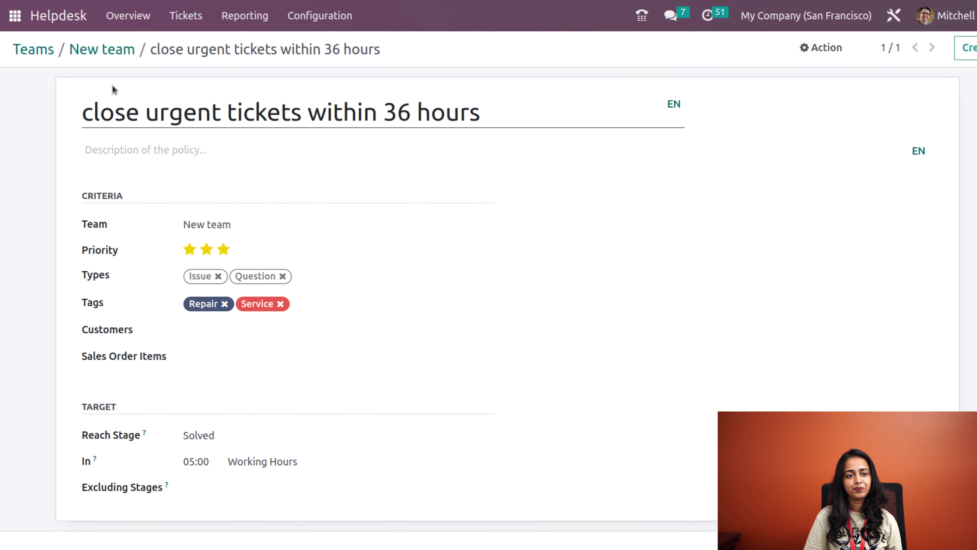
left_click(106, 48)
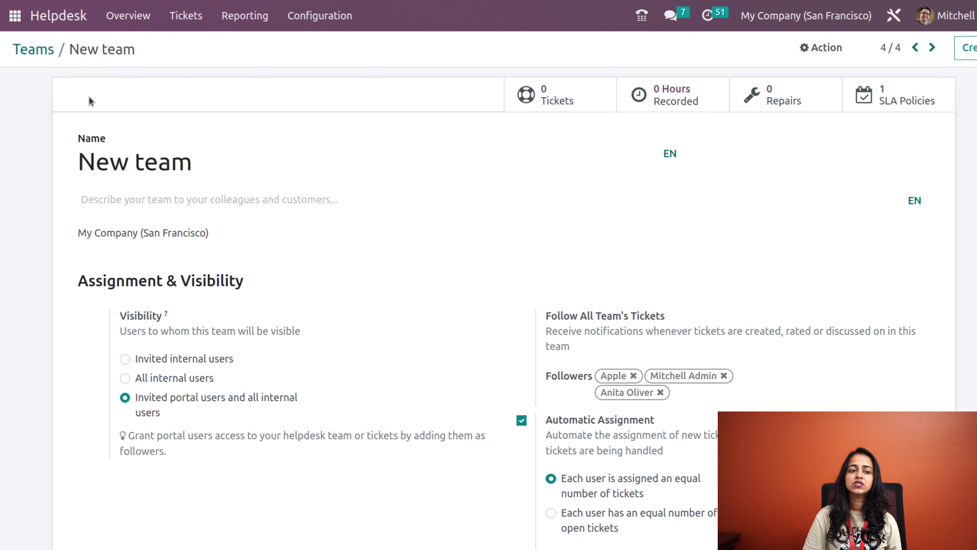
left_click(32, 53)
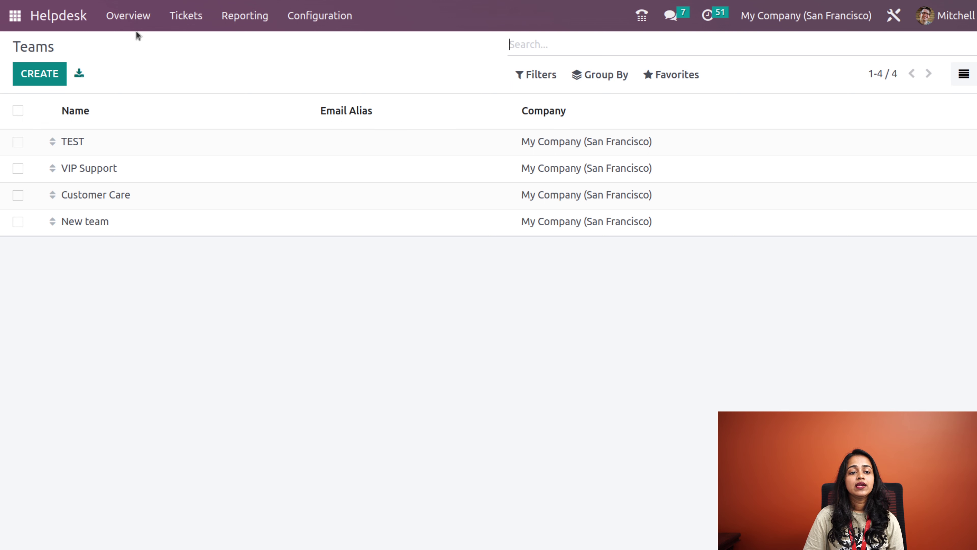
Step: Open the helpdesk overview and examine the own open tickets, today's performance and the team cards
left_click(131, 15)
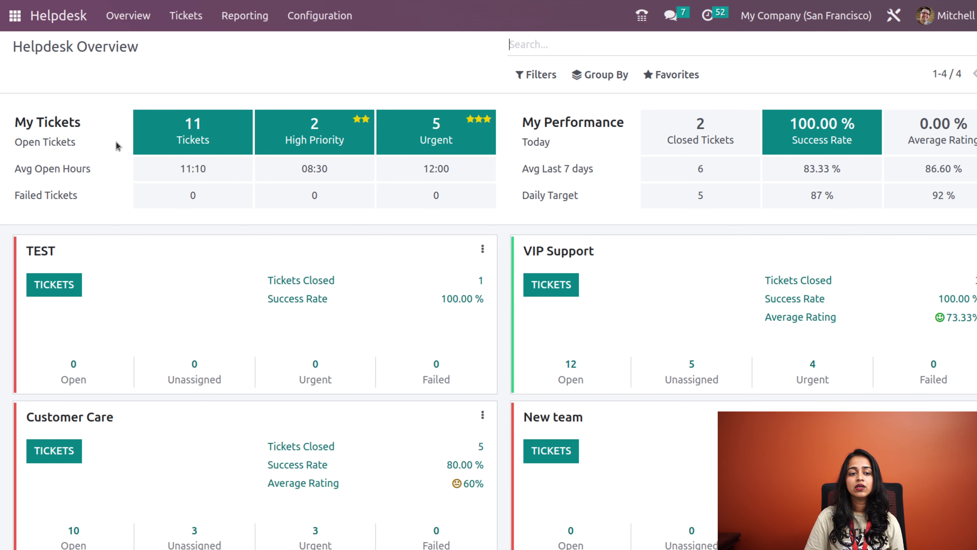
left_click(217, 148)
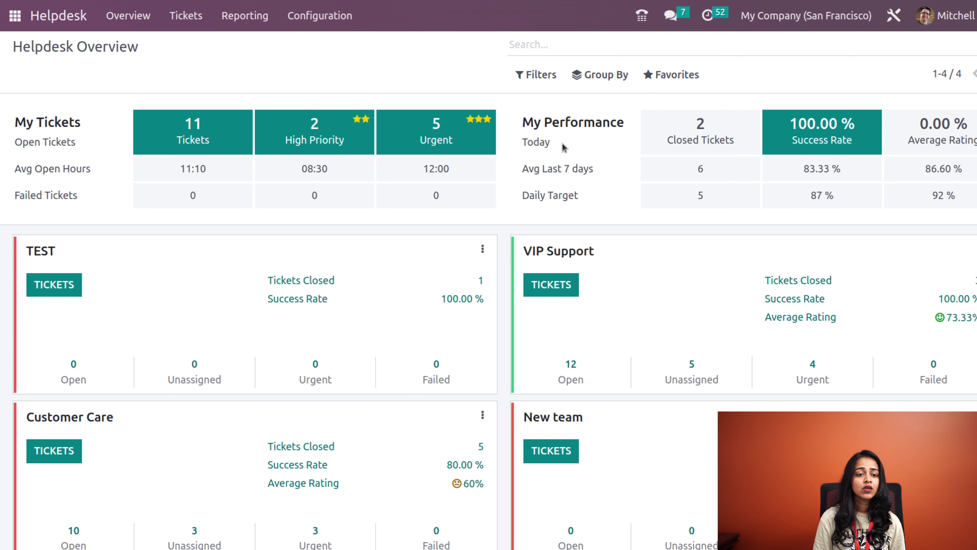
scroll(206, 336, "down", 1)
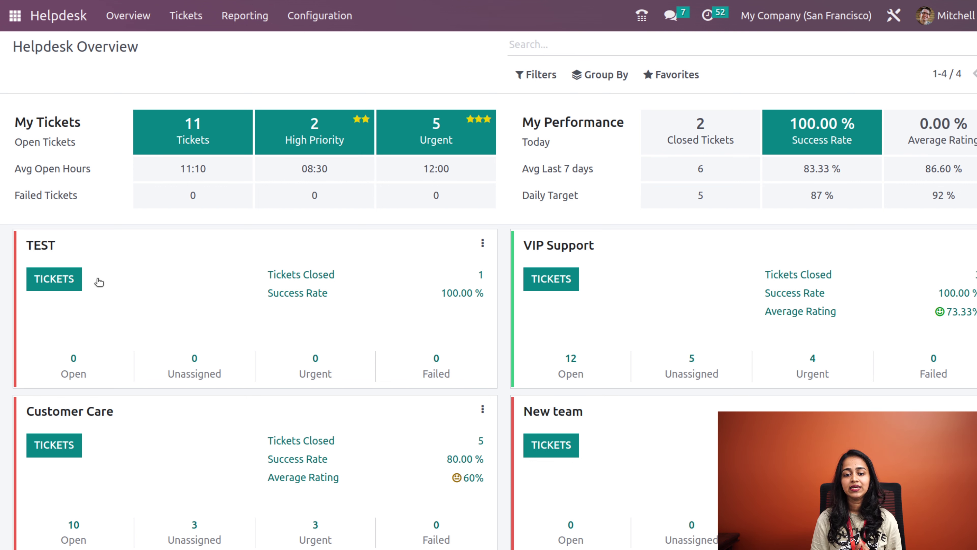
Step: View the TEST team's tickets with the Solved and Canceled stages unfolded, and return to the overview
left_click(61, 284)
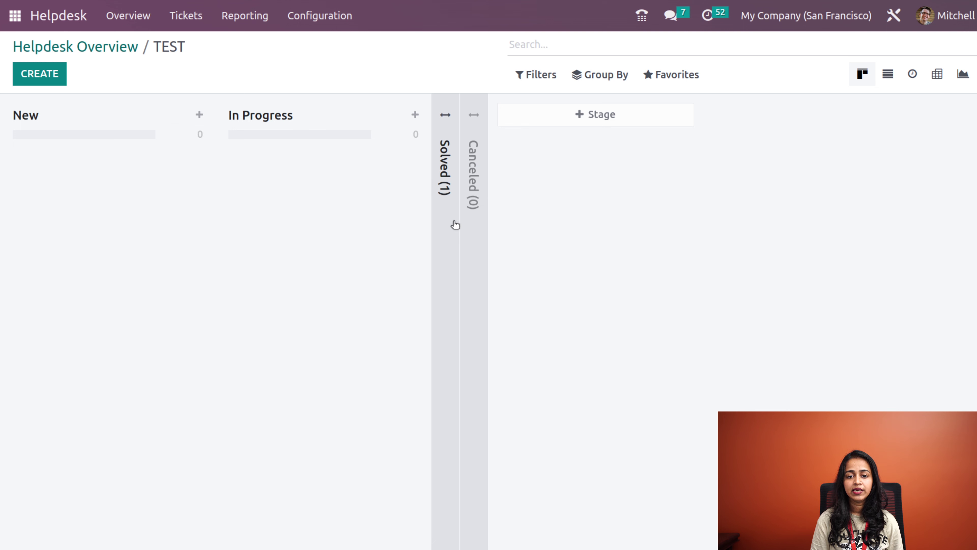
left_click(457, 225)
left_click(662, 208)
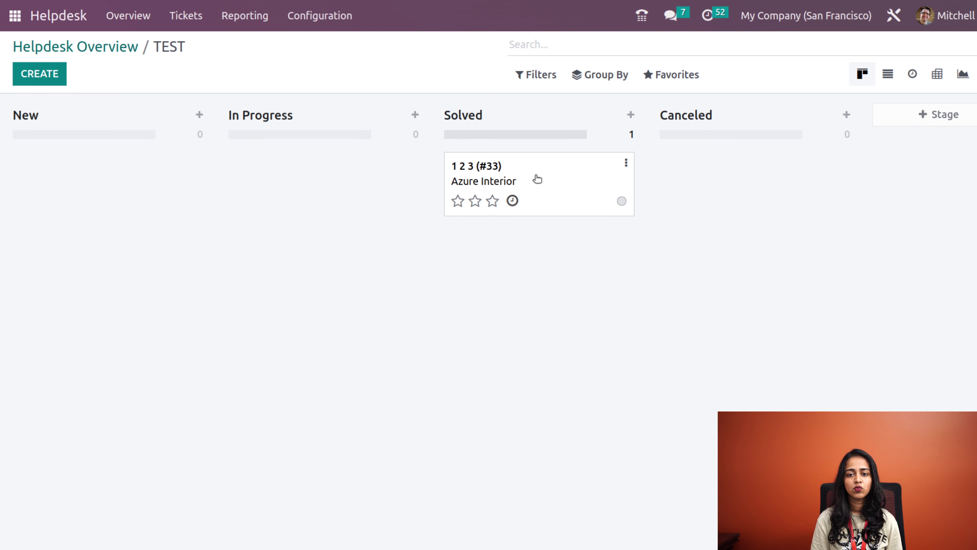
left_click(112, 55)
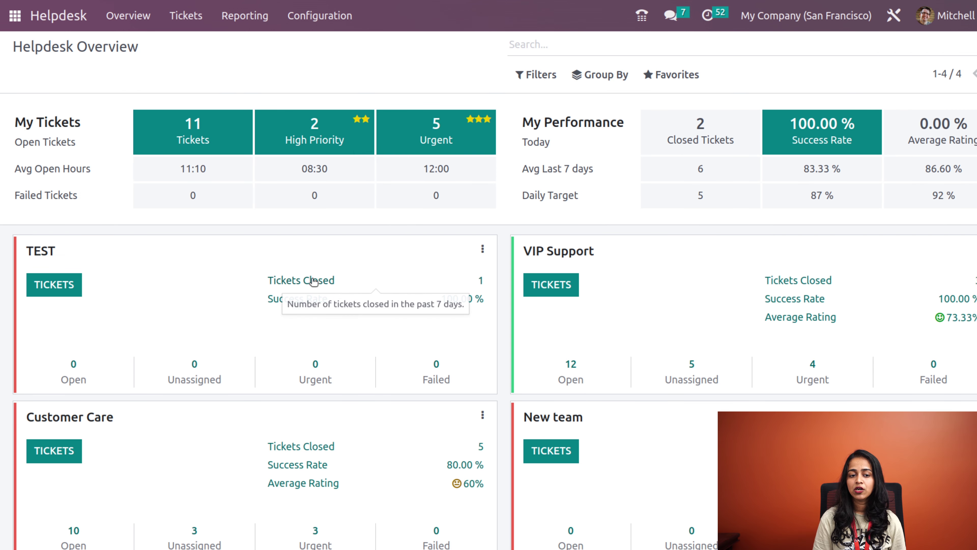
Step: View the tickets closed in the last 7 days from the TEST team's card, unfolding the Solved, Done and Canceled stages, and return to the overview
mouse_move(308, 306)
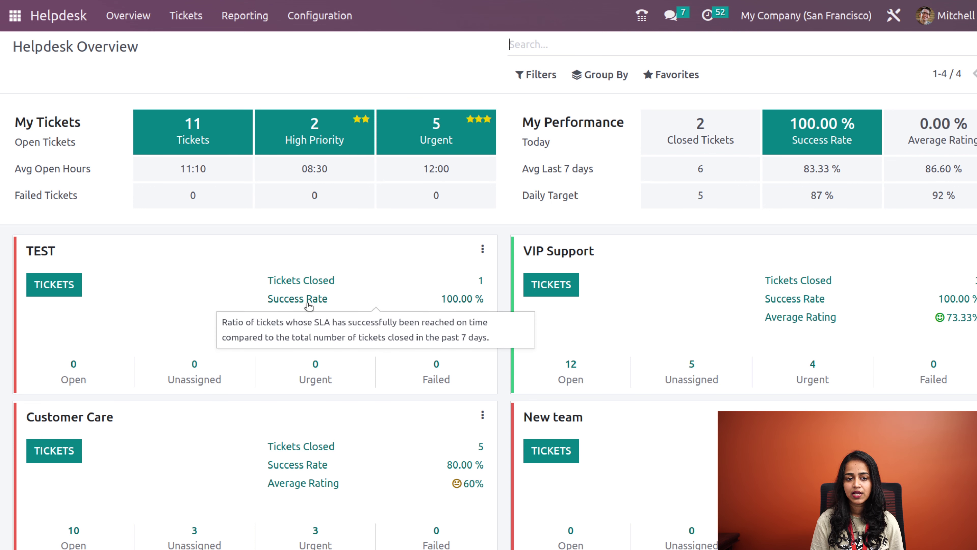
mouse_move(309, 280)
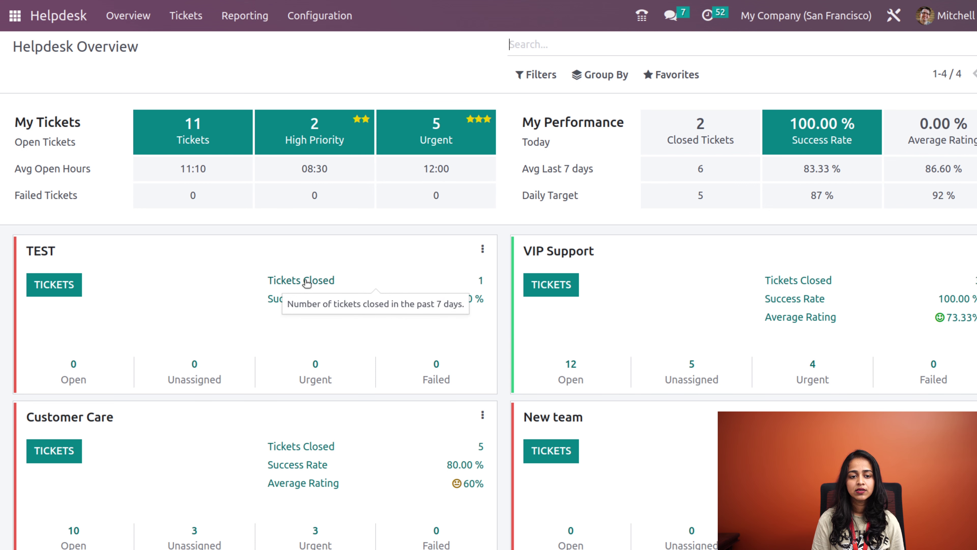
left_click(307, 283)
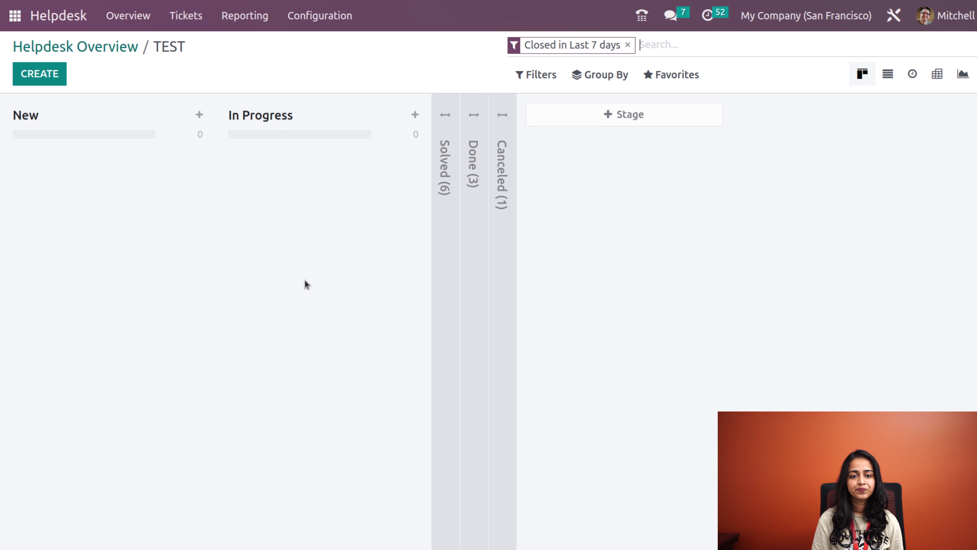
left_click(445, 193)
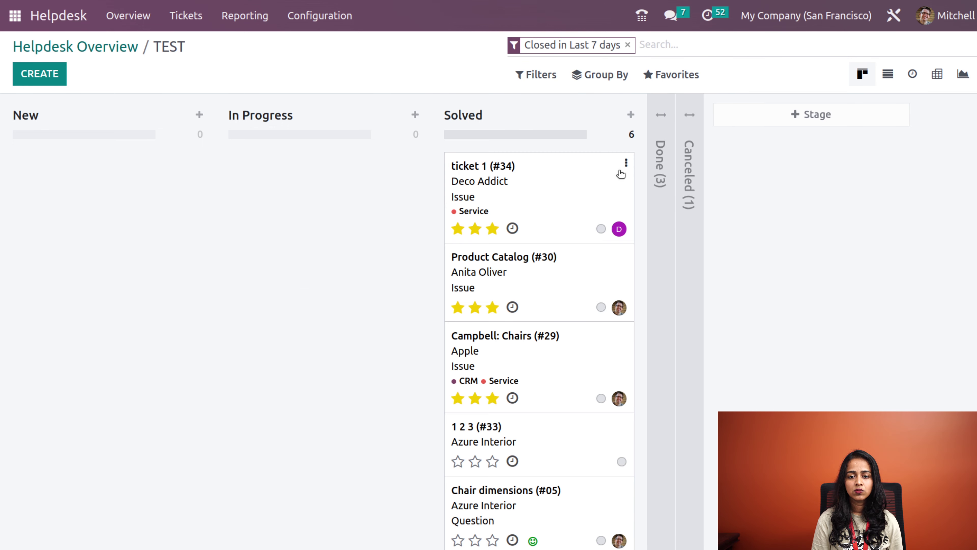
left_click(673, 179)
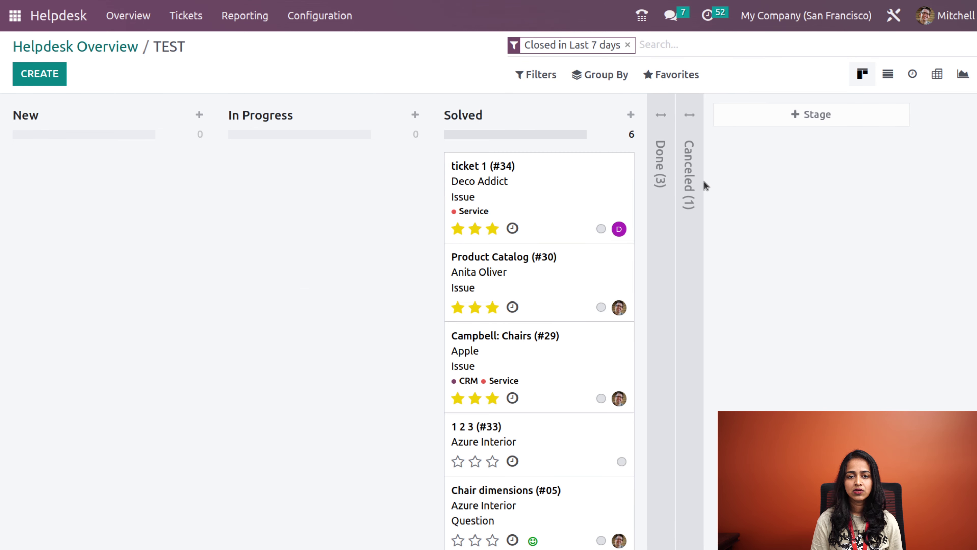
left_click(871, 158)
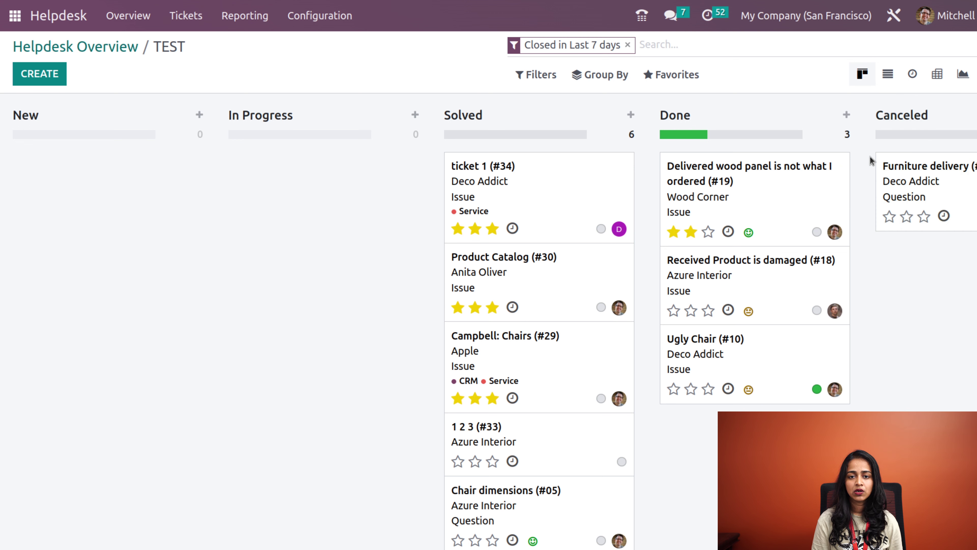
scroll(904, 265, "right", 4)
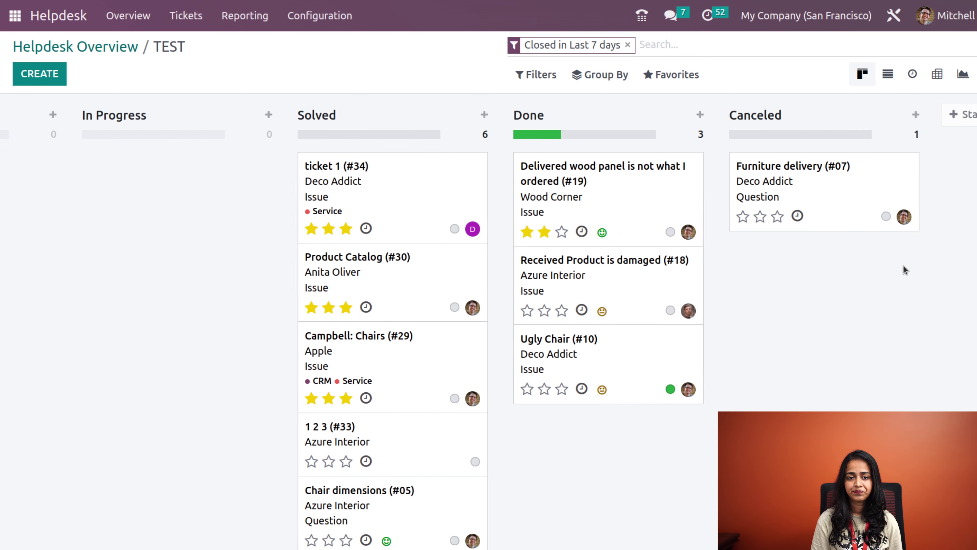
left_click(111, 48)
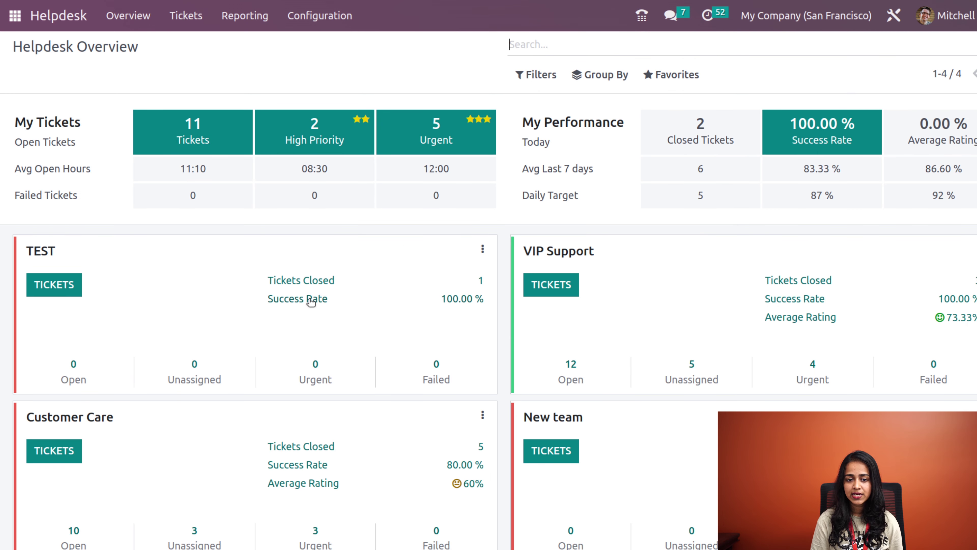
Step: Examine the teams' success rate and average rating, and the filter, grouping and favorites options of the overview
mouse_move(452, 305)
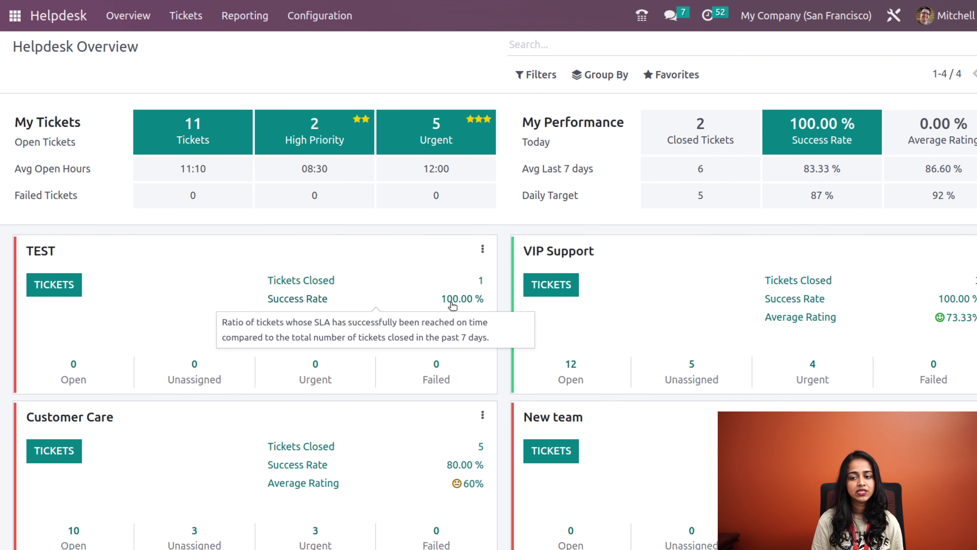
mouse_move(937, 325)
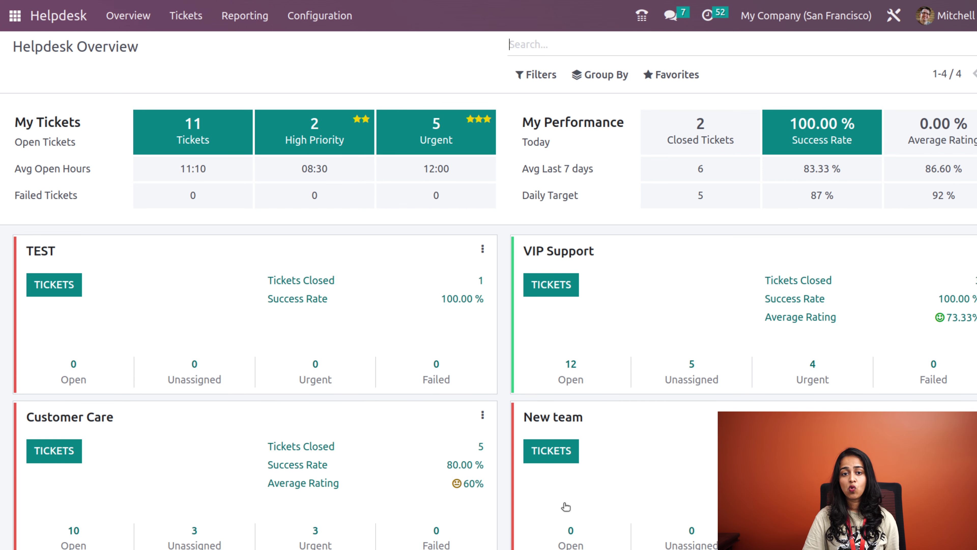
left_click(532, 72)
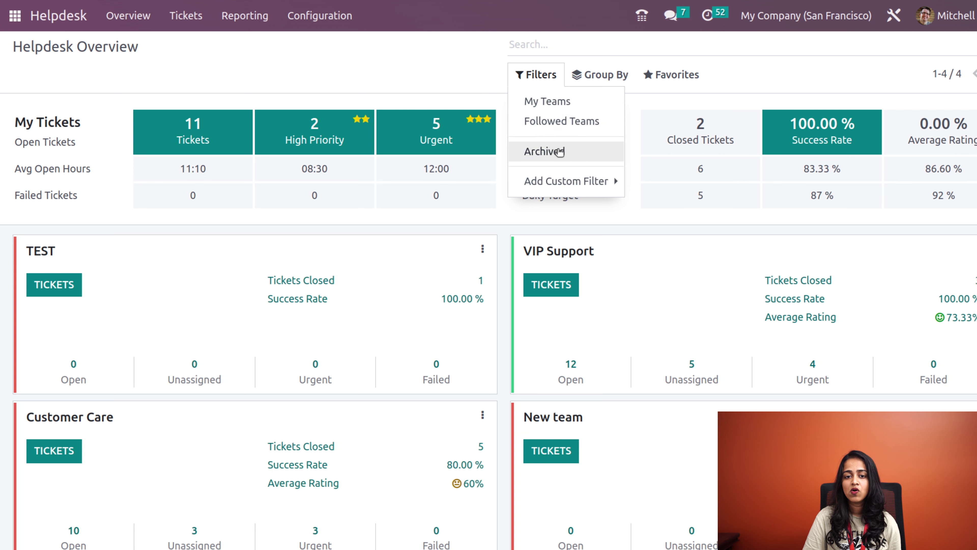
left_click(586, 86)
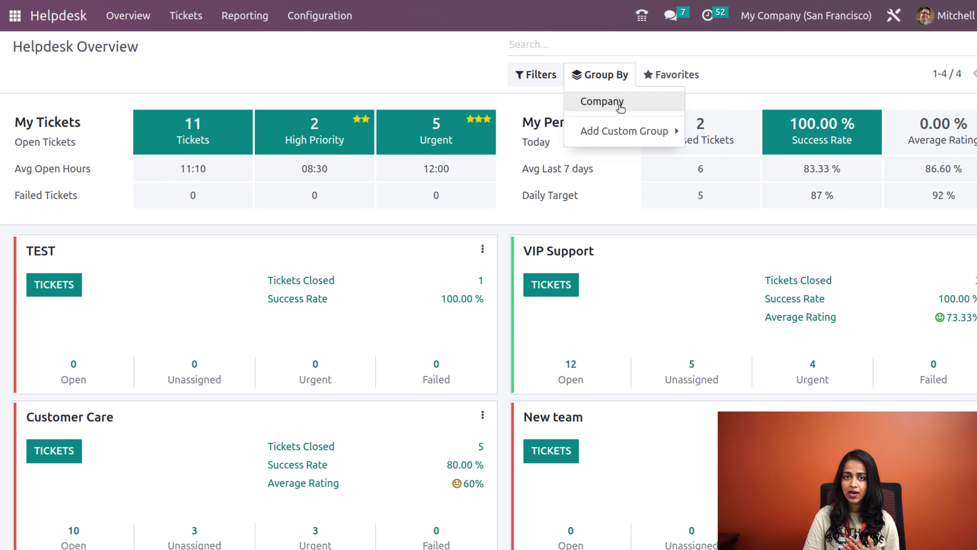
left_click(666, 81)
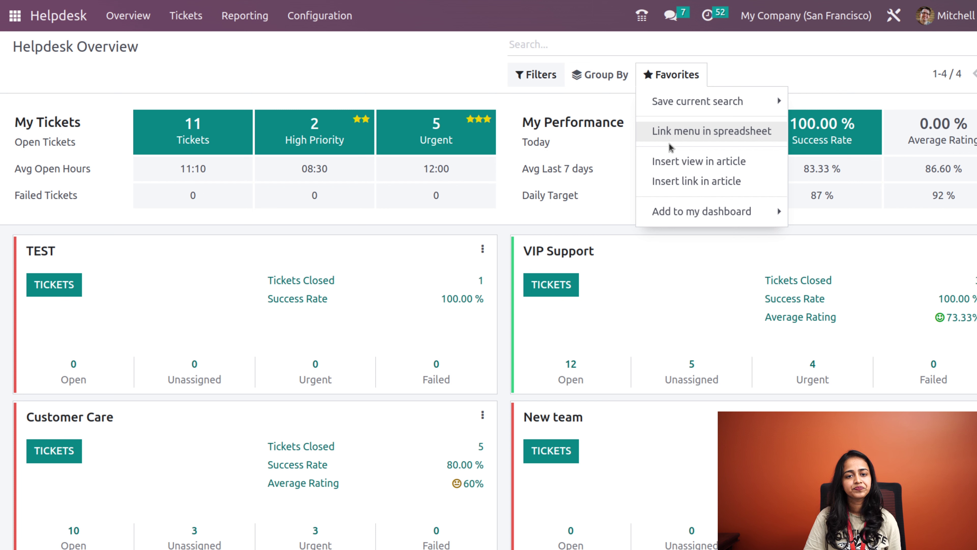
left_click(376, 62)
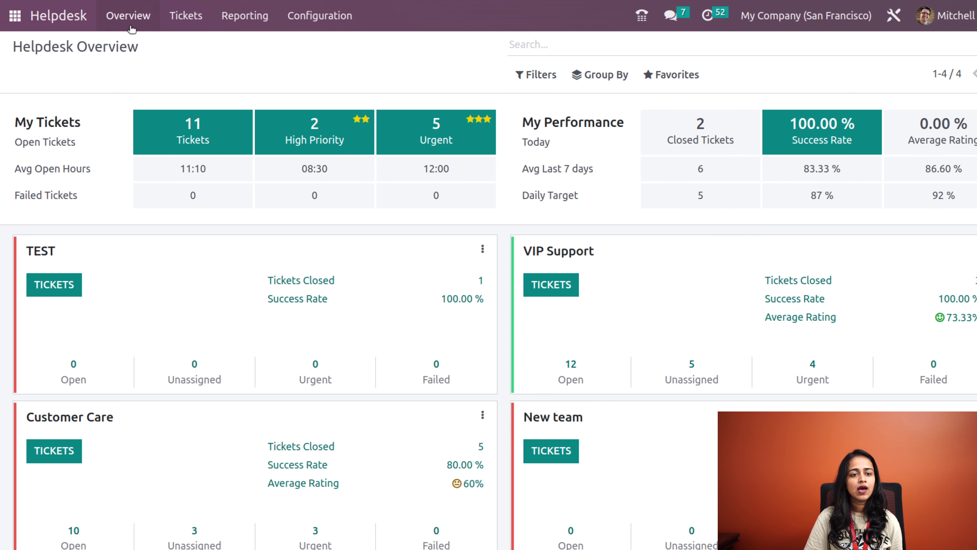
Step: Open the list of own tickets and examine the open ones in list view and in kanban view by stage
left_click(179, 23)
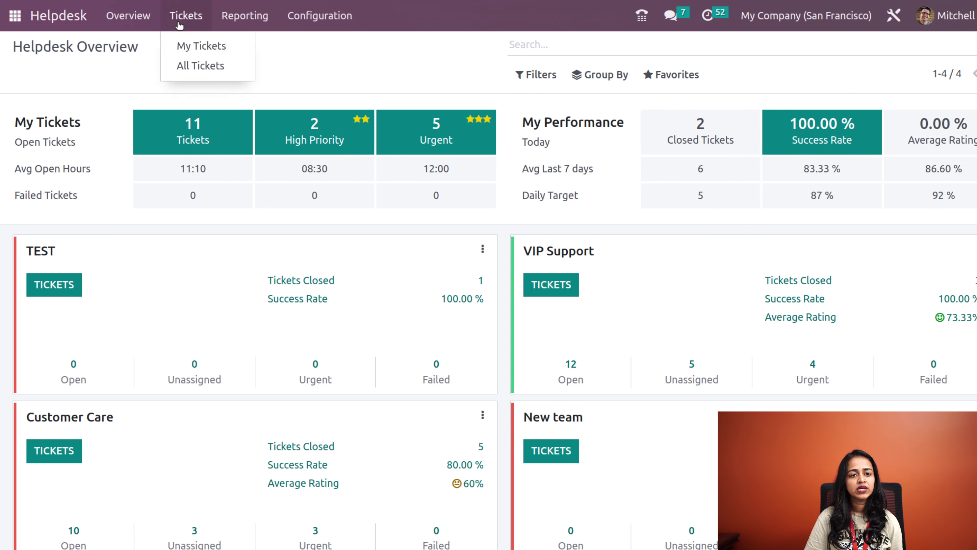
left_click(202, 52)
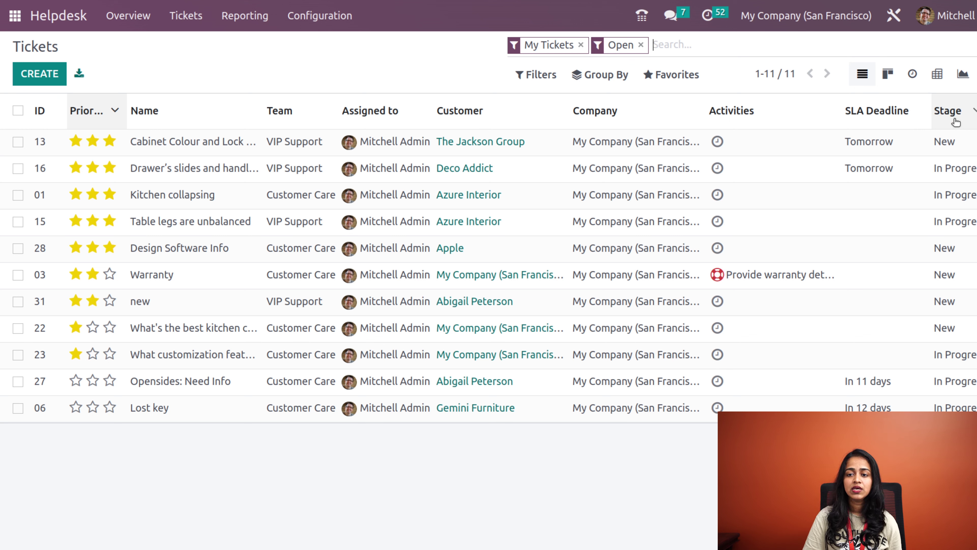
left_click(885, 75)
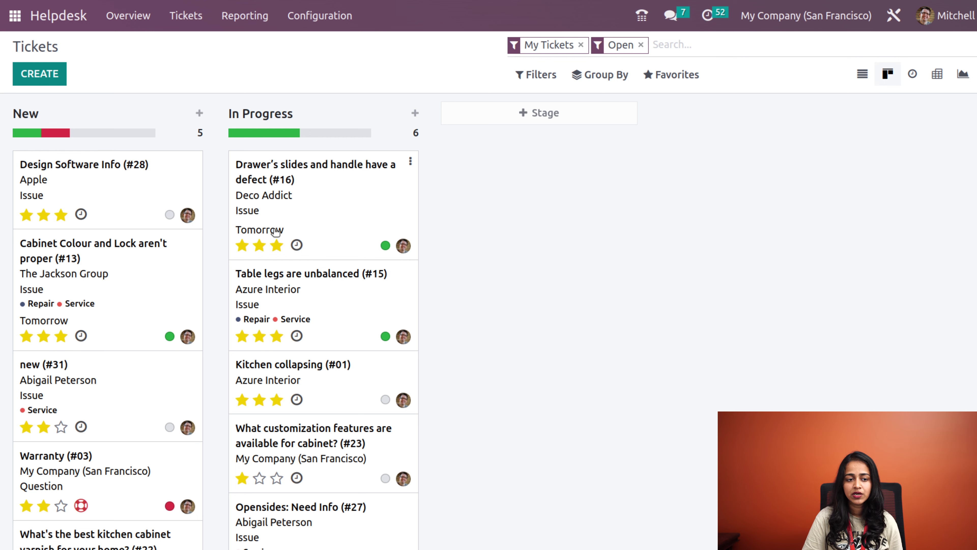
scroll(222, 454, "down", 3)
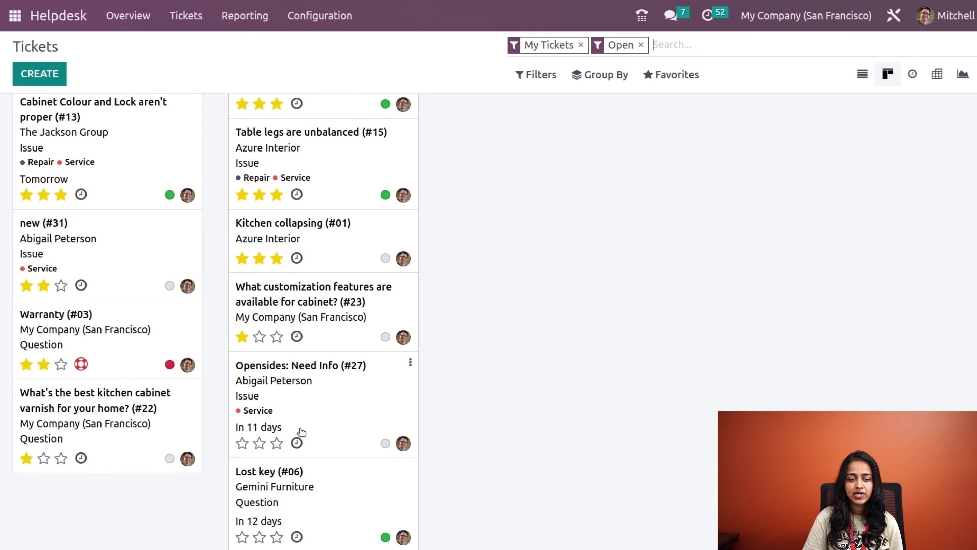
scroll(352, 409, "up", 3)
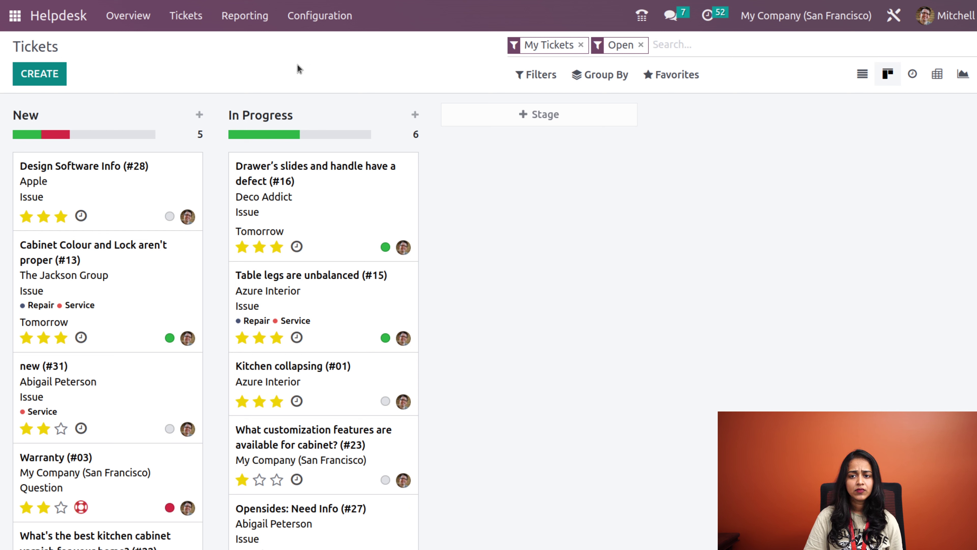
Step: Schedule a Meeting activity for the Kitchen collapsing ticket from the activity view, check the meetings calendar, and return to the tickets
left_click(913, 74)
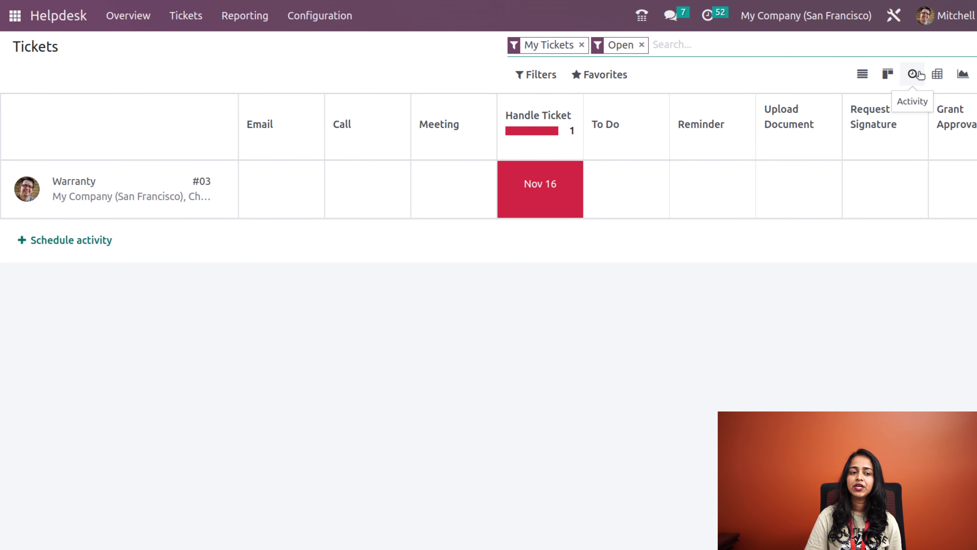
left_click(46, 241)
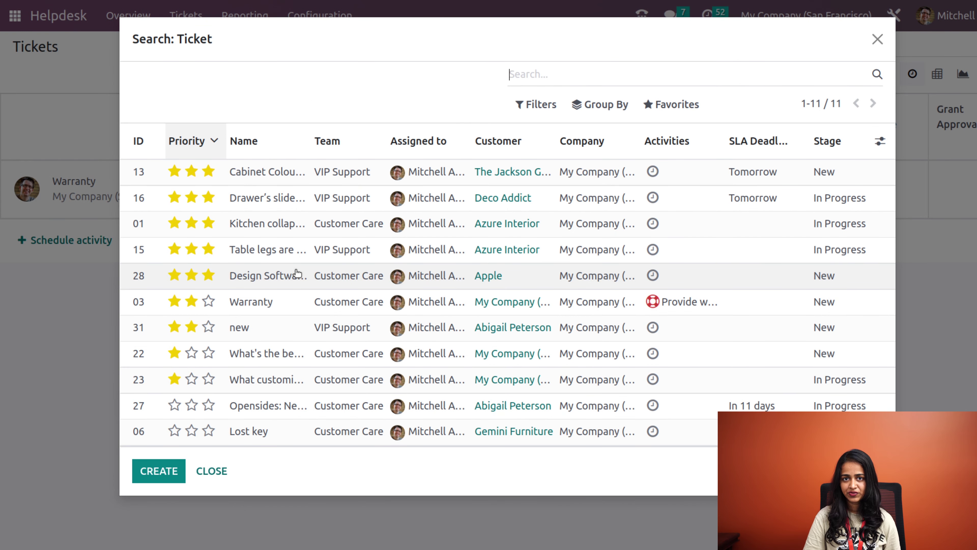
left_click(330, 236)
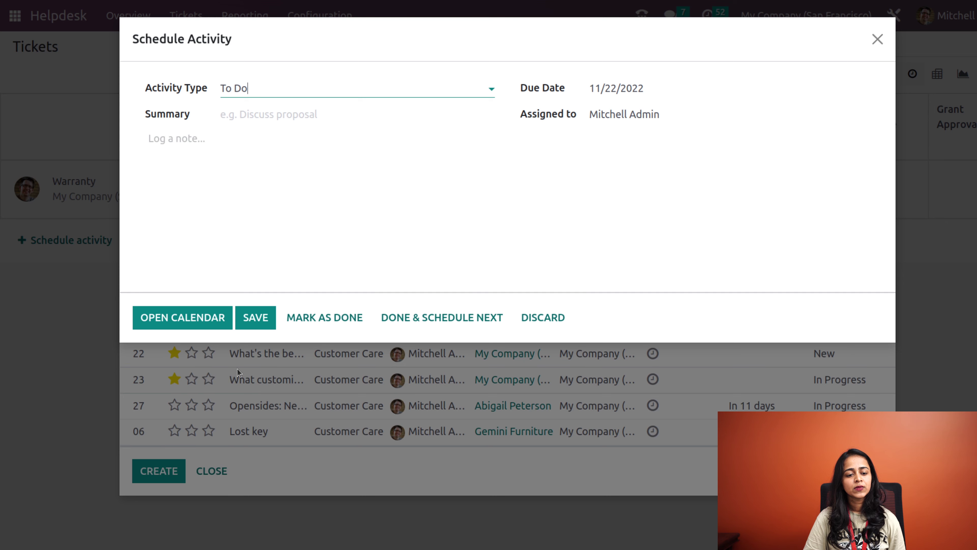
left_click(273, 91)
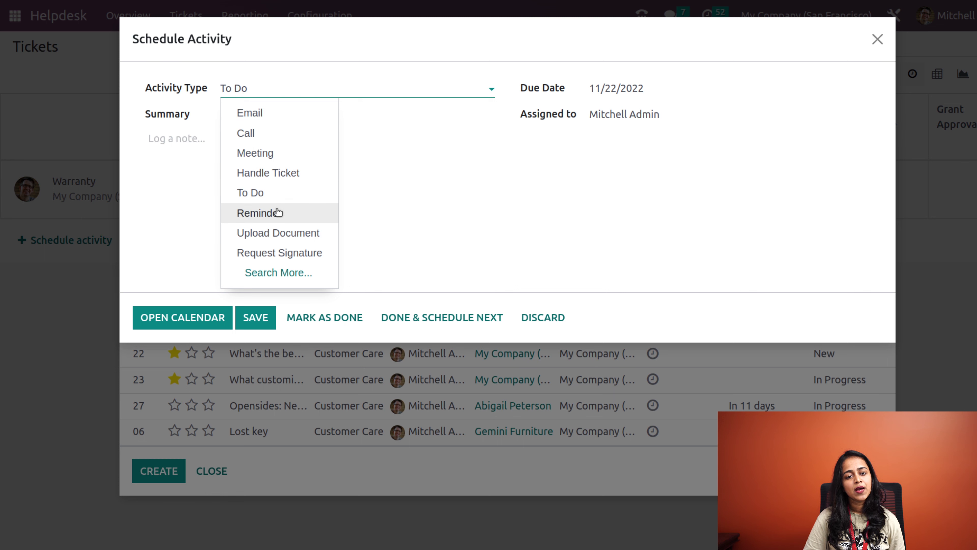
left_click(264, 150)
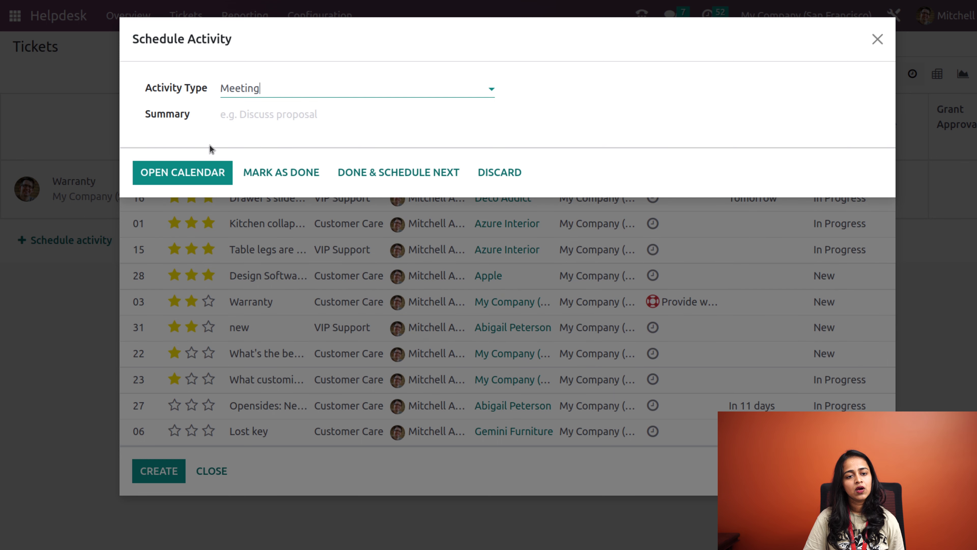
left_click(196, 179)
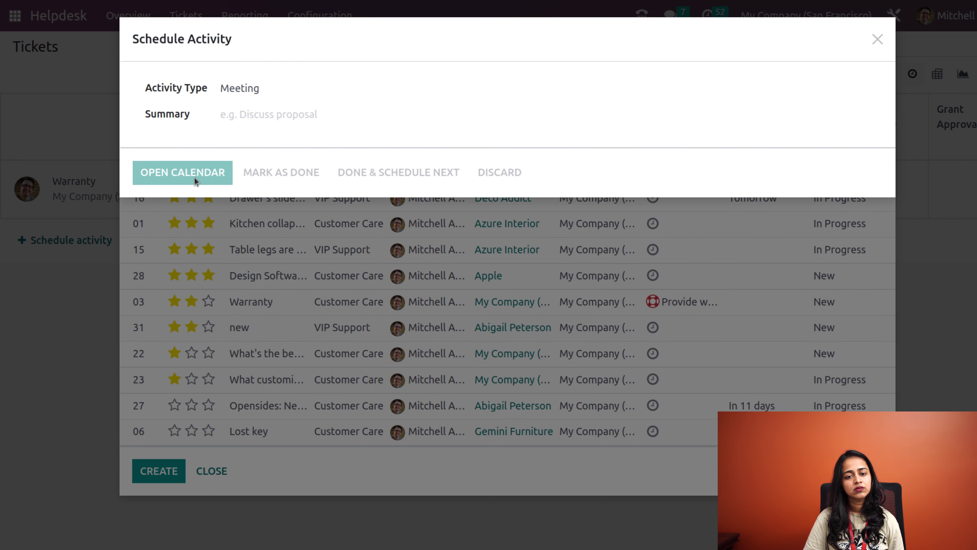
left_click(269, 173)
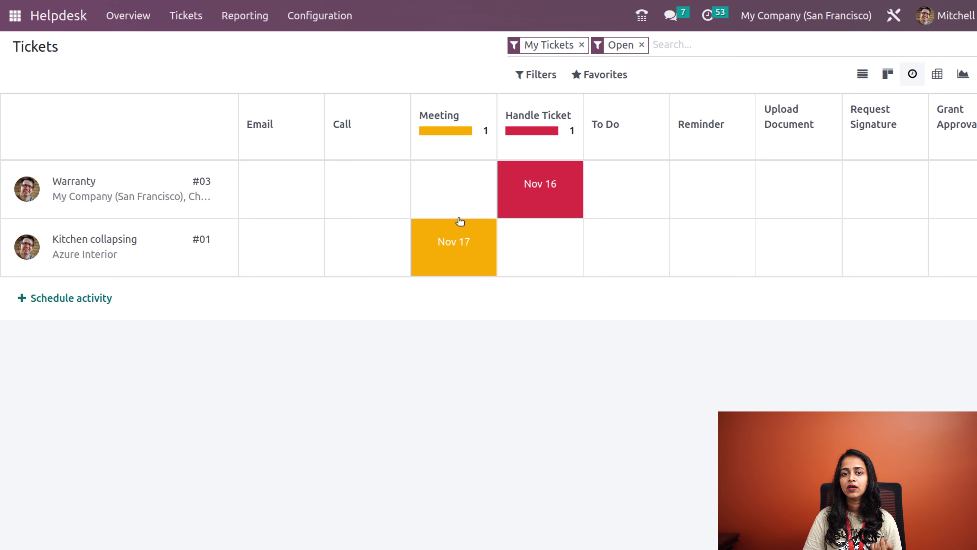
left_click(455, 256)
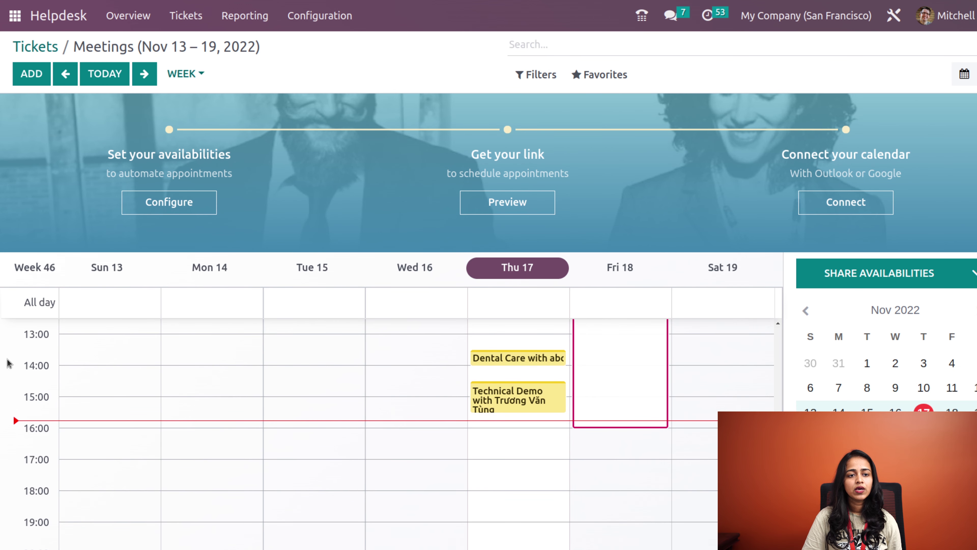
left_click(34, 48)
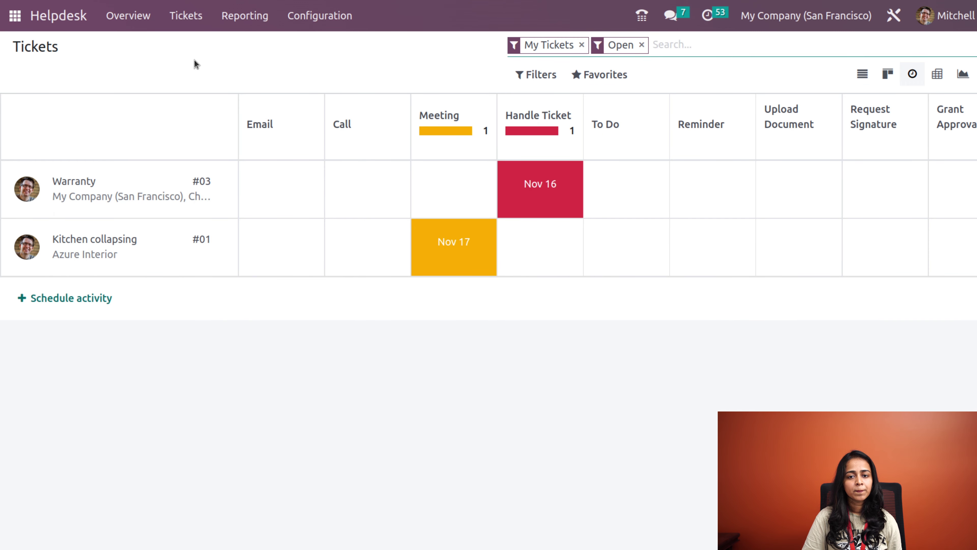
Step: Show the own open tickets as a pivot table and examine its filter, grouping and favorites options, including adding to the dashboard
left_click(938, 75)
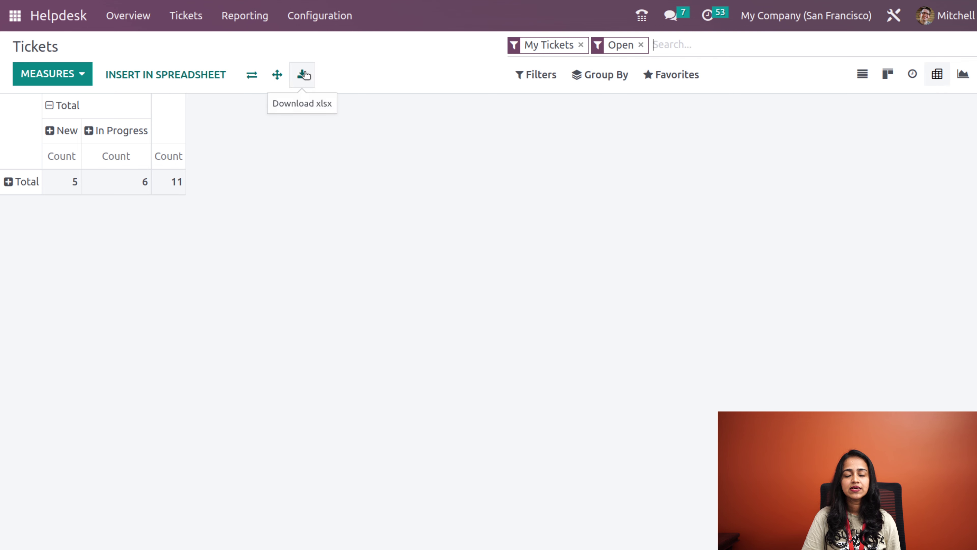
left_click(547, 72)
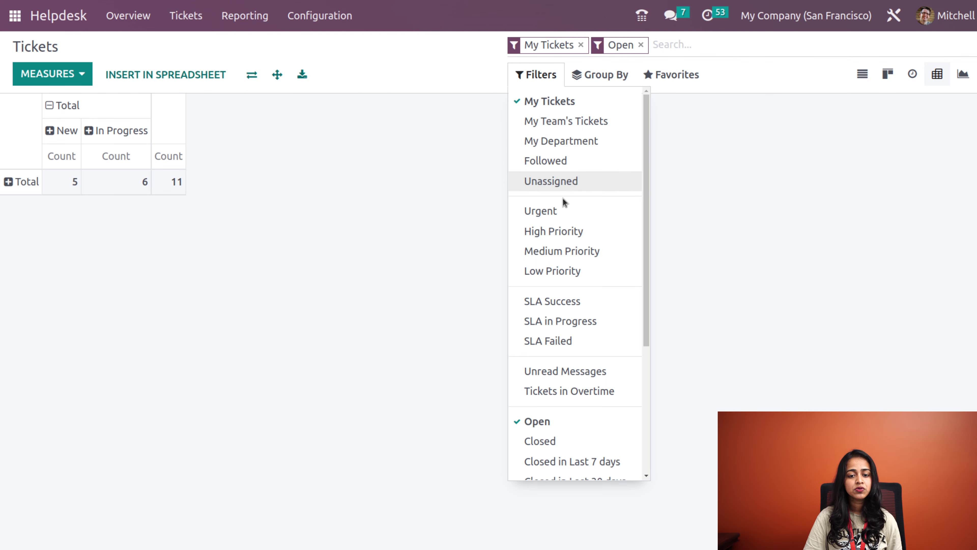
left_click(600, 75)
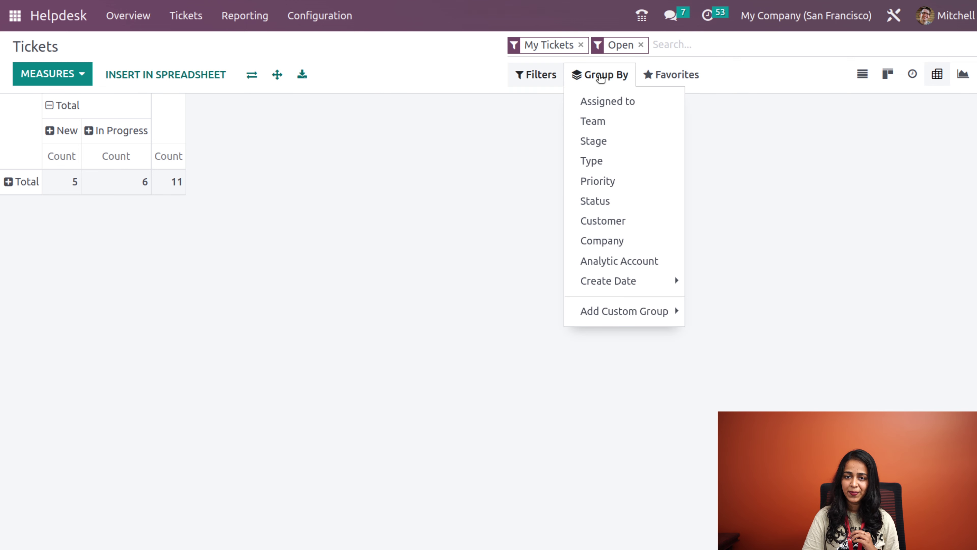
left_click(677, 74)
left_click(702, 211)
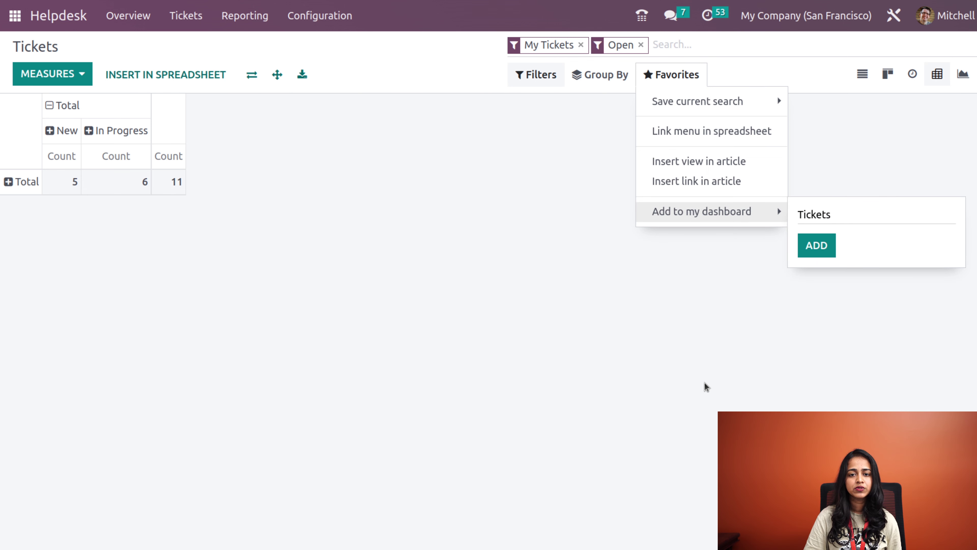
left_click(705, 383)
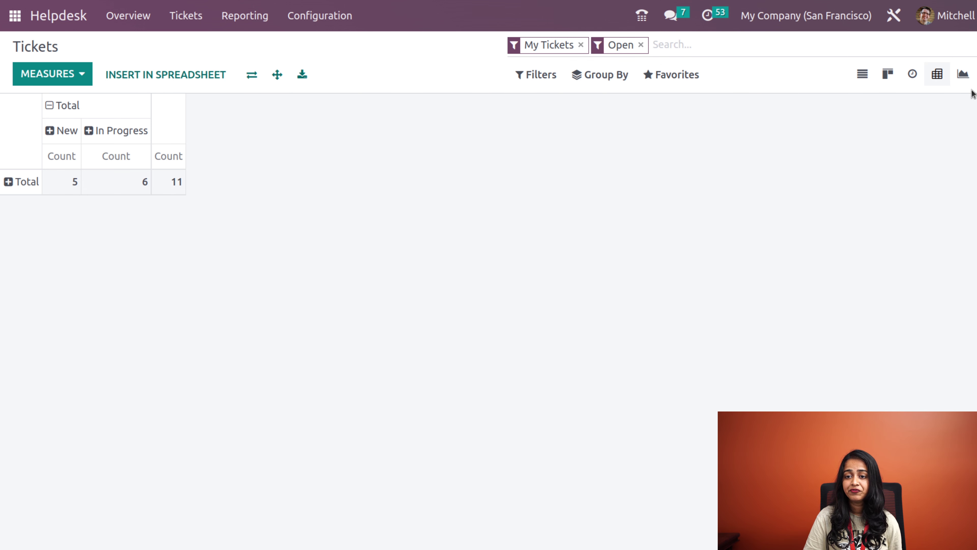
Step: Show the own open tickets in graph view as a bar chart, a line chart and a pie chart
left_click(962, 75)
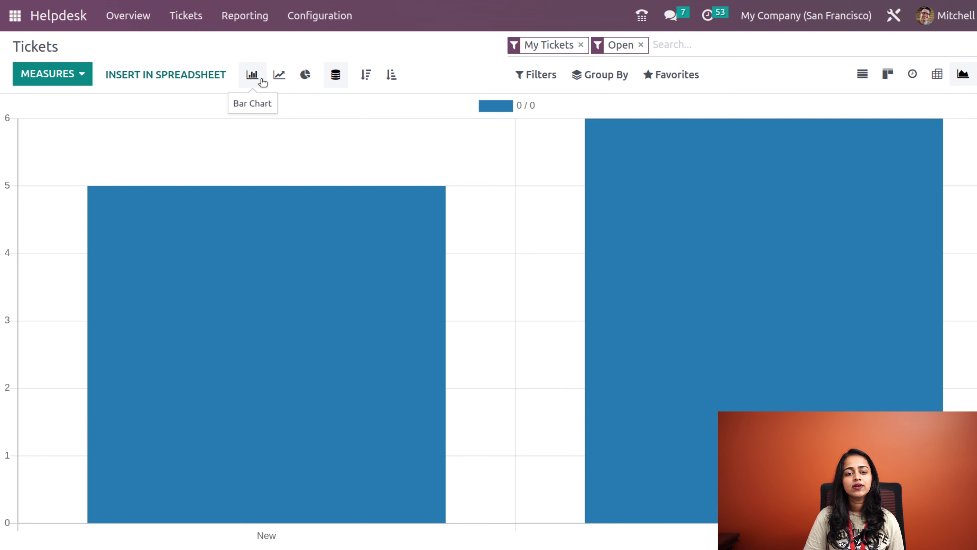
left_click(279, 75)
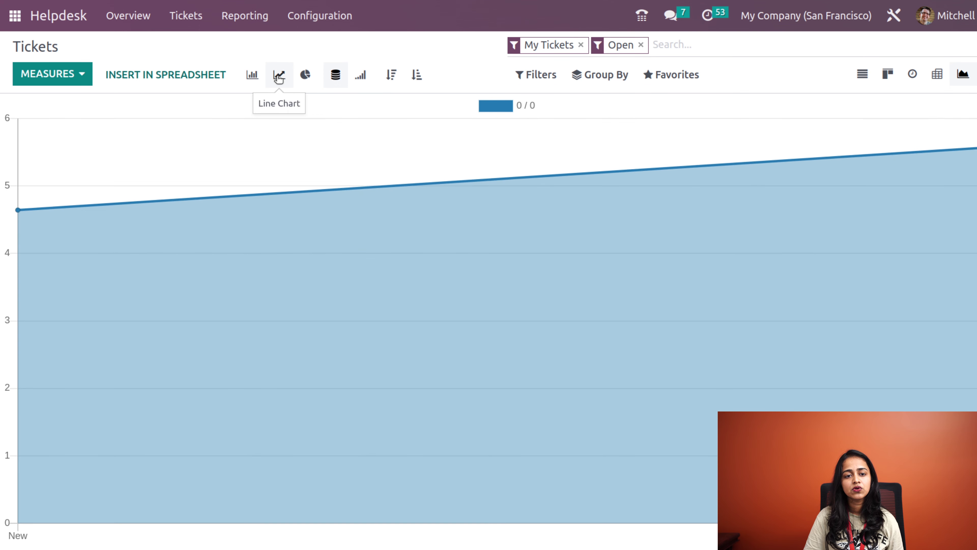
left_click(312, 72)
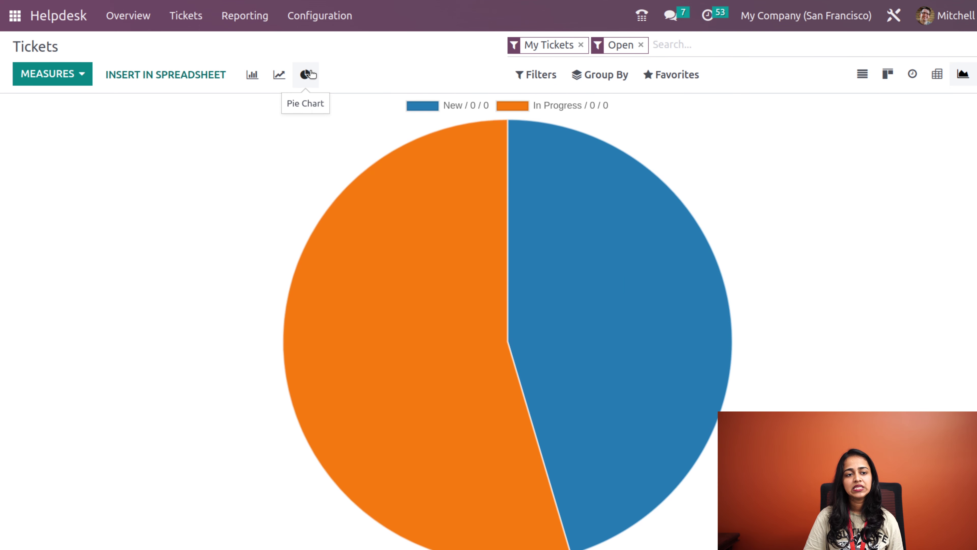
mouse_move(637, 331)
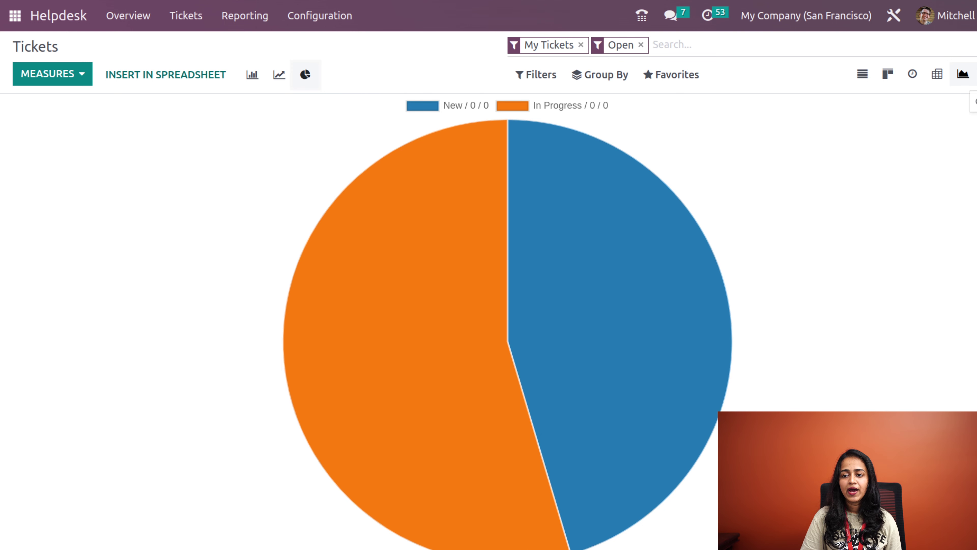
Step: Show the tickets in cohort view and remove the Open and My Tickets filters to examine all tickets by close date
left_click(976, 73)
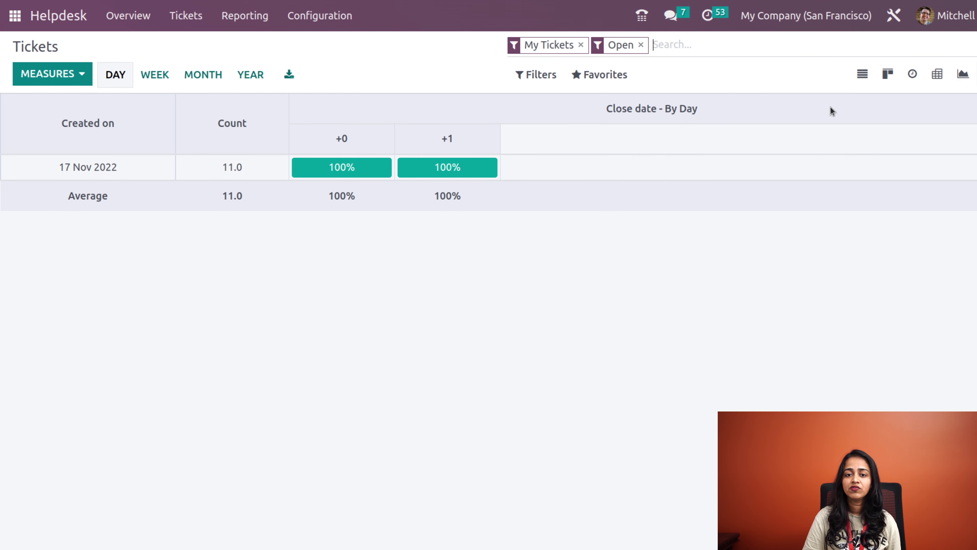
left_click(641, 45)
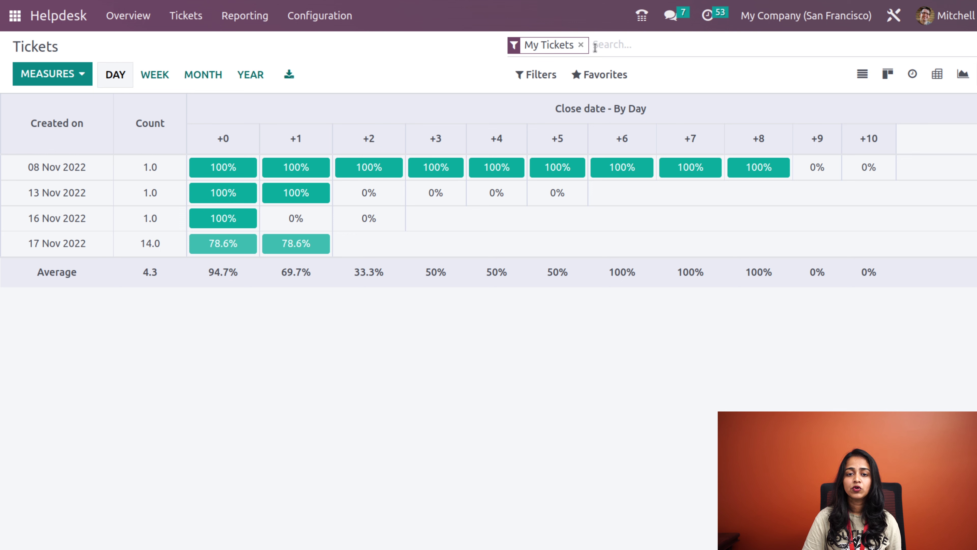
left_click(580, 45)
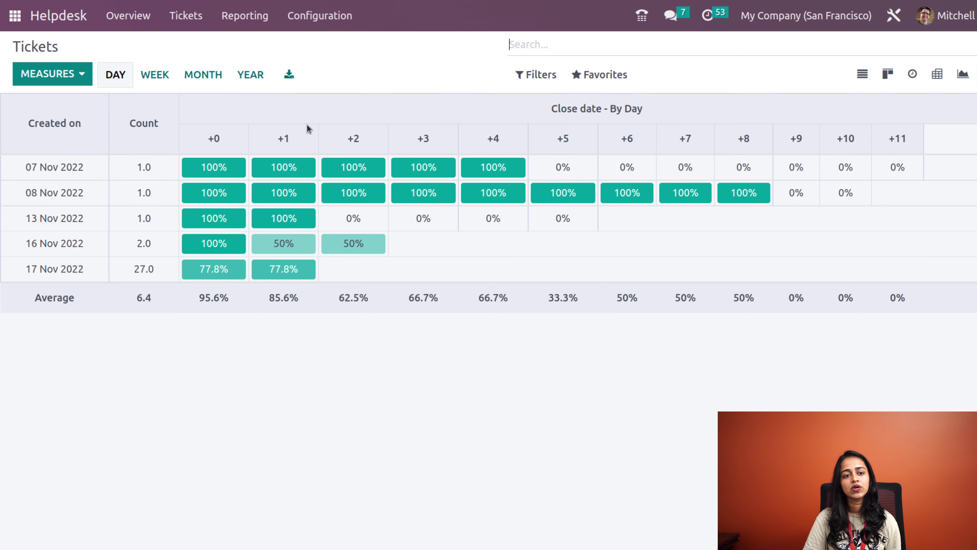
Step: Open the Tickets Analysis report and view it as a bar chart, line chart, pie chart and pivot table
left_click(241, 27)
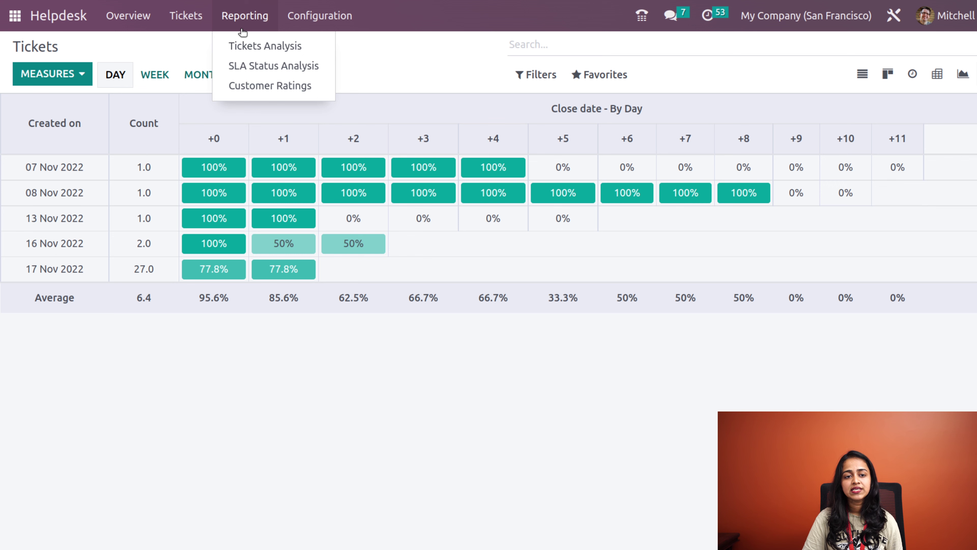
left_click(247, 45)
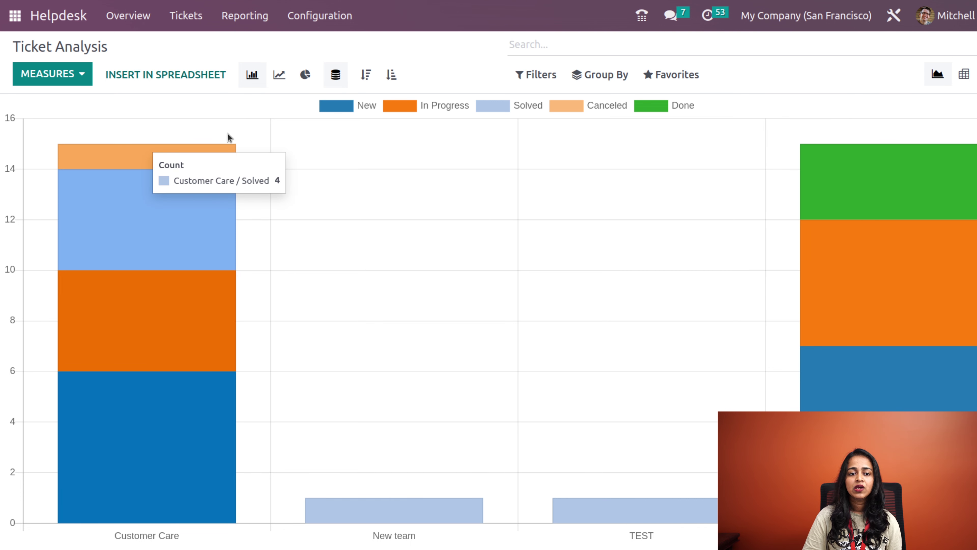
left_click(281, 74)
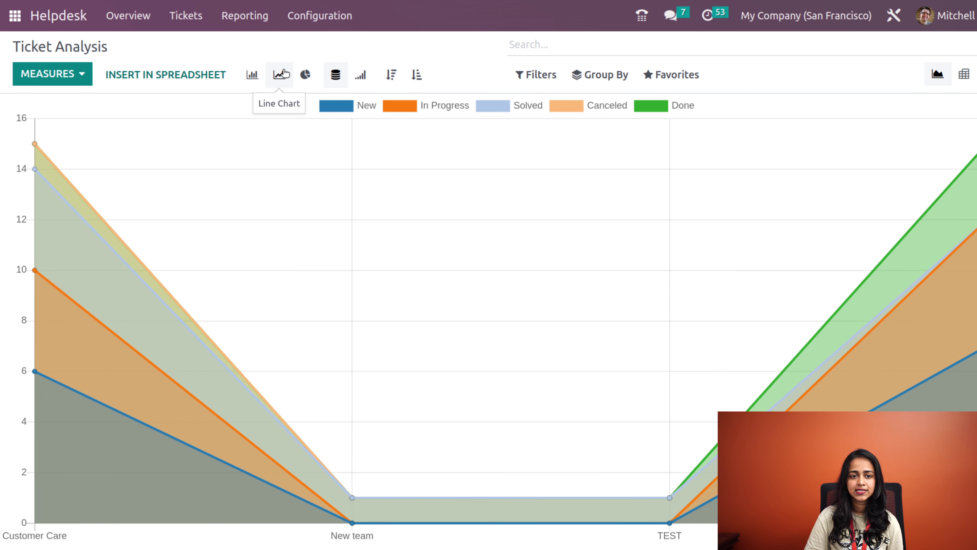
left_click(304, 75)
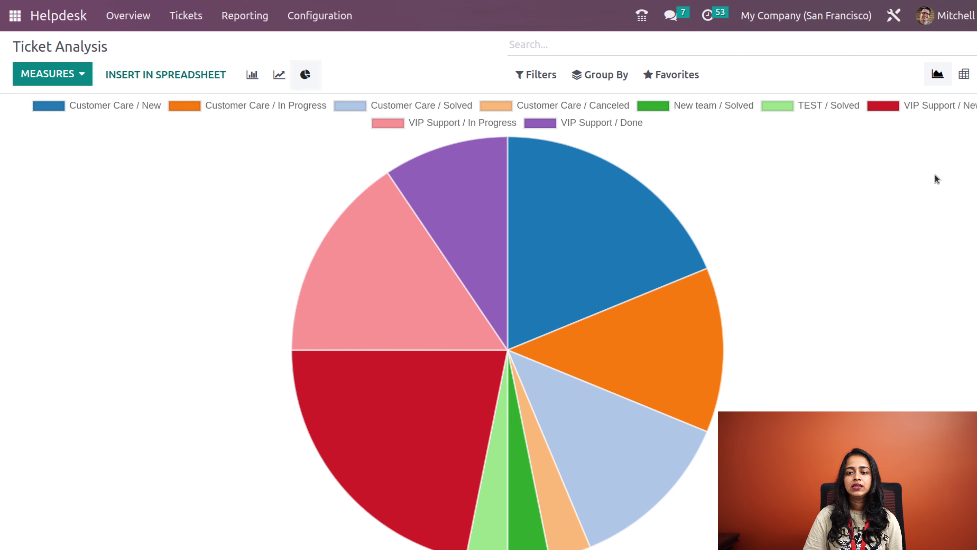
left_click(963, 75)
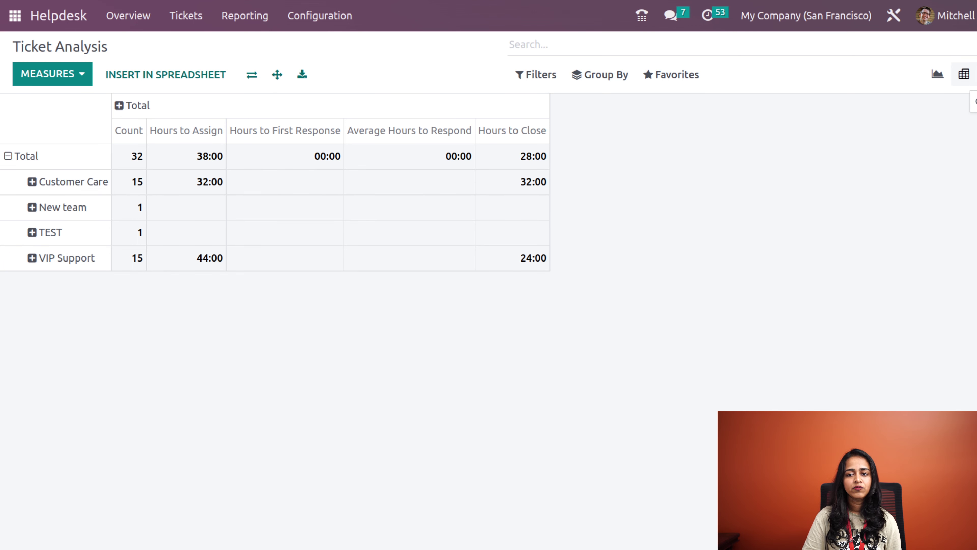
Step: Show the ticket analysis in cohort view and examine the hours open by day, week, month and year
left_click(976, 74)
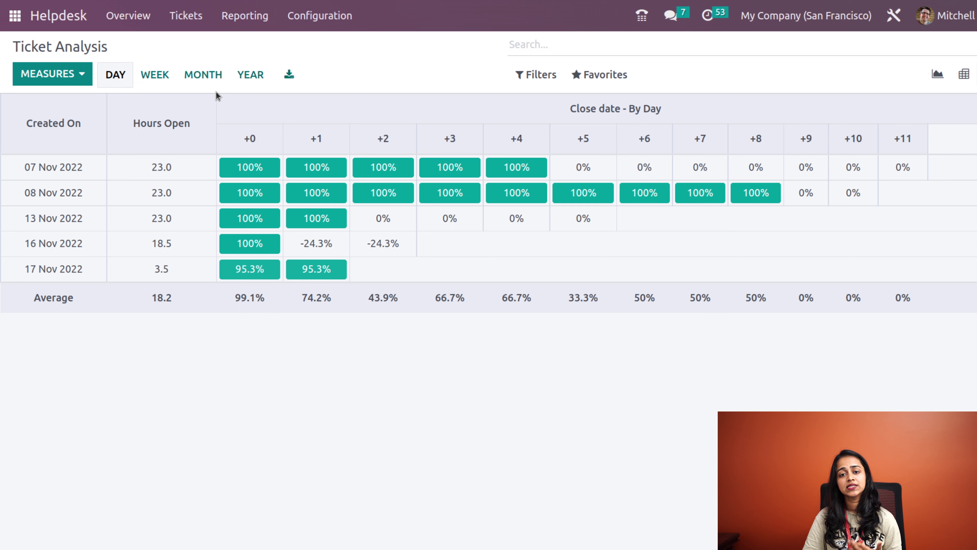
left_click(160, 73)
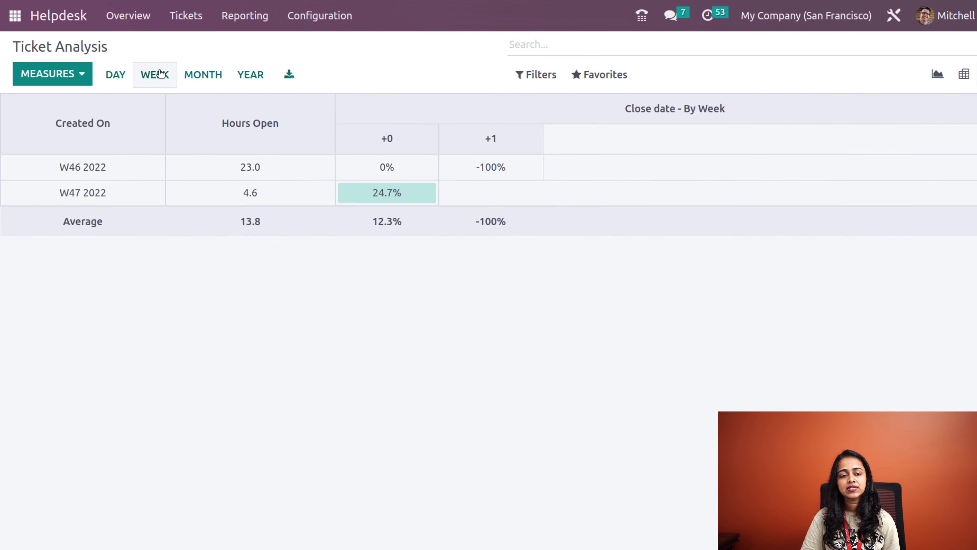
left_click(213, 75)
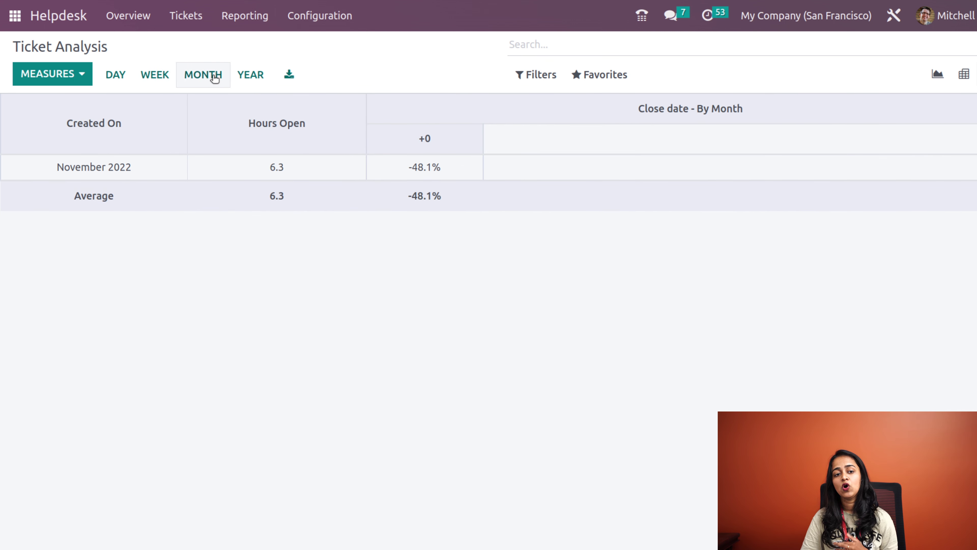
left_click(260, 77)
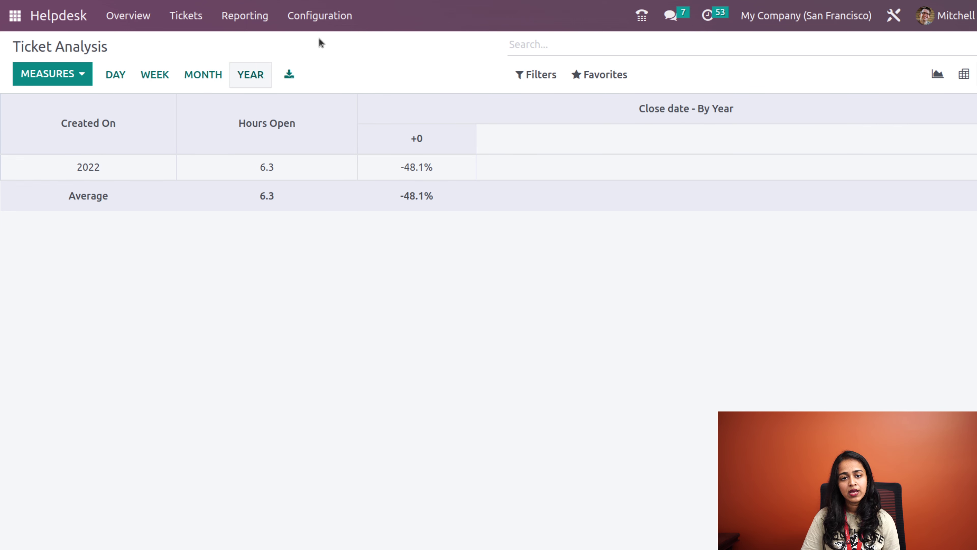
left_click(542, 73)
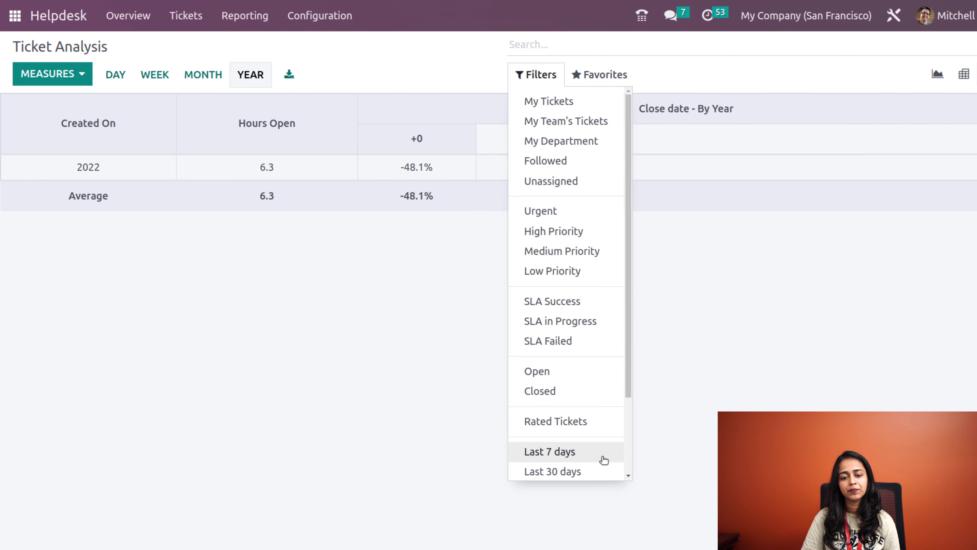
left_click(710, 350)
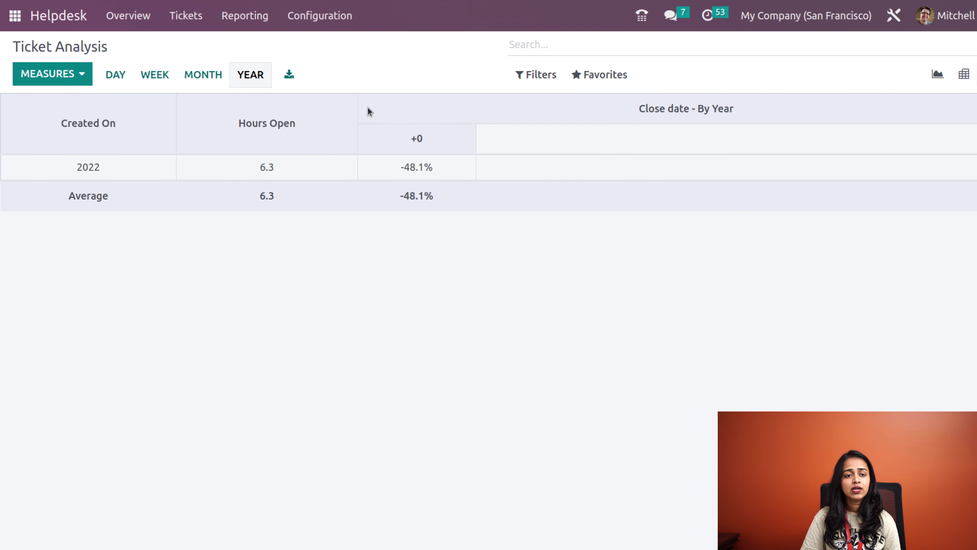
Step: Open the SLA Status Analysis report and view it as a pivot table, a bar chart and in cohort view
left_click(245, 29)
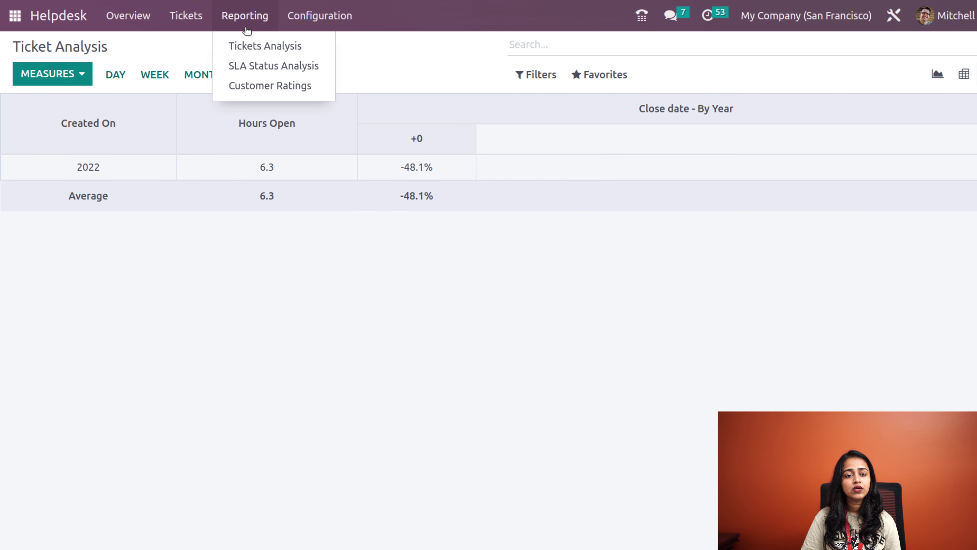
left_click(257, 66)
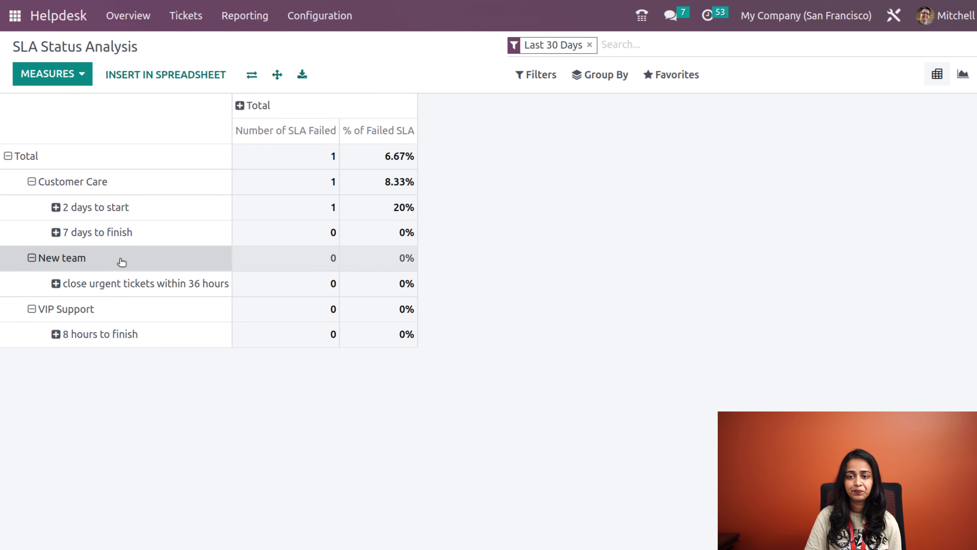
left_click(961, 73)
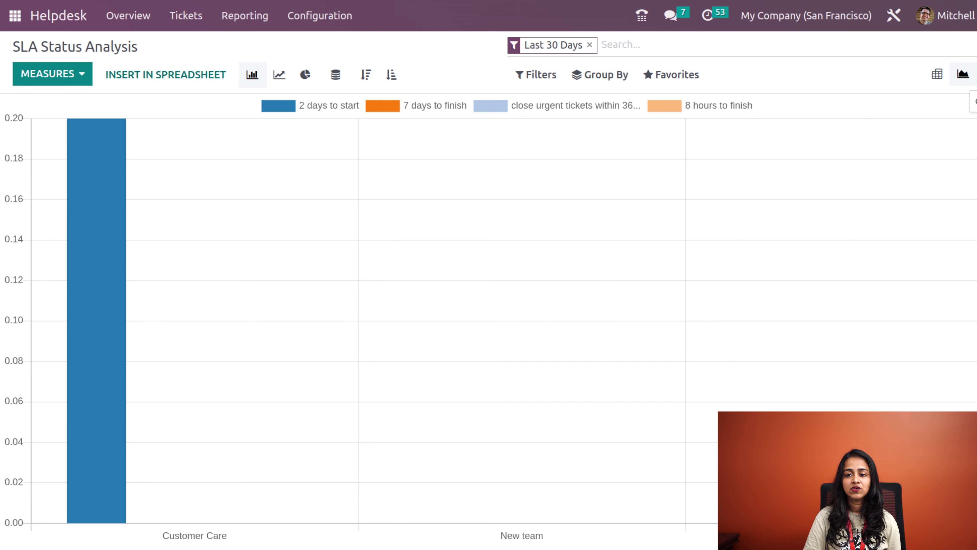
left_click(974, 74)
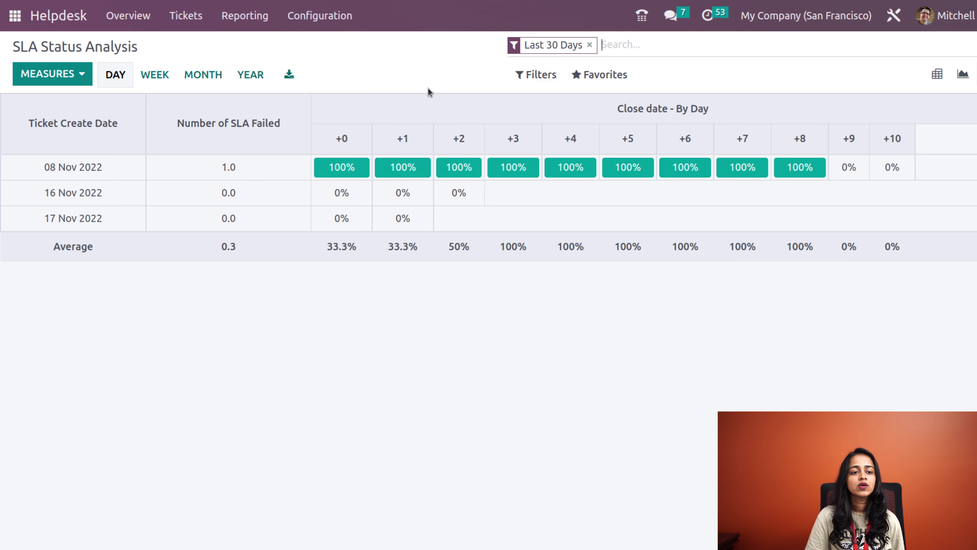
Step: Open the Customer Ratings report and view the ratings as cards, as a list and as a pivot table
left_click(262, 16)
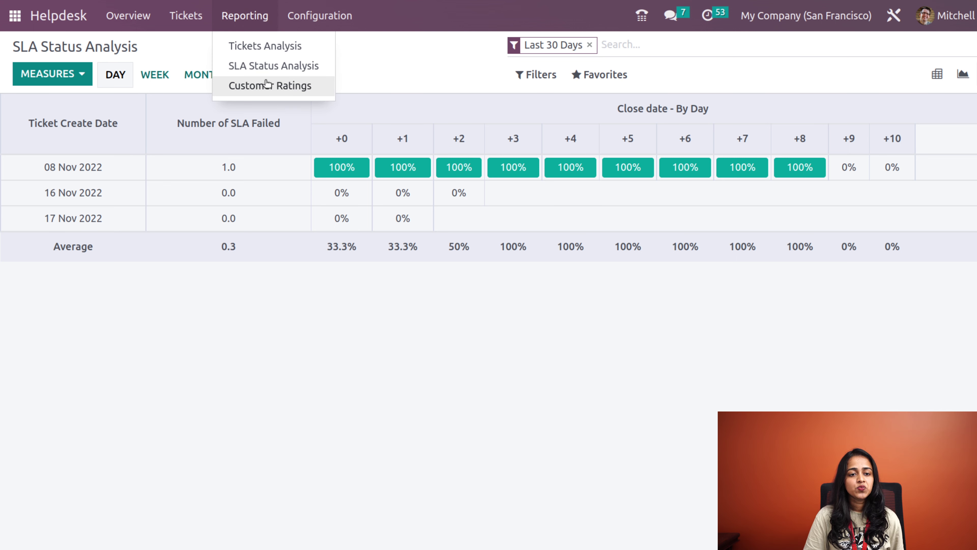
left_click(266, 87)
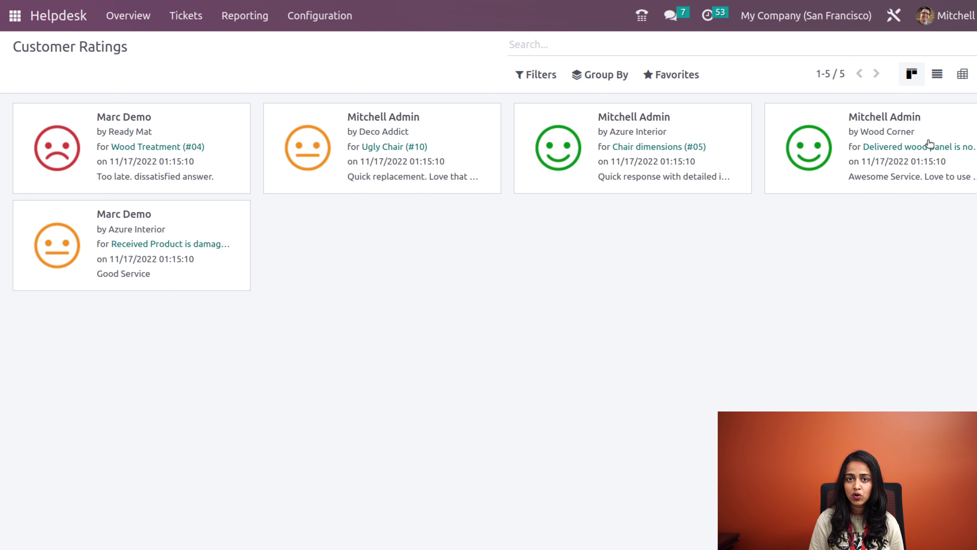
left_click(937, 74)
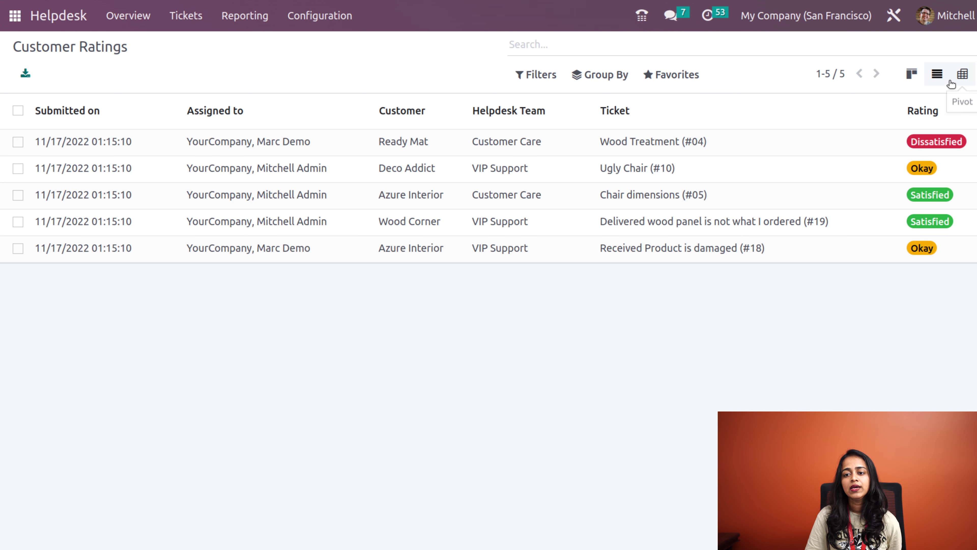
left_click(965, 76)
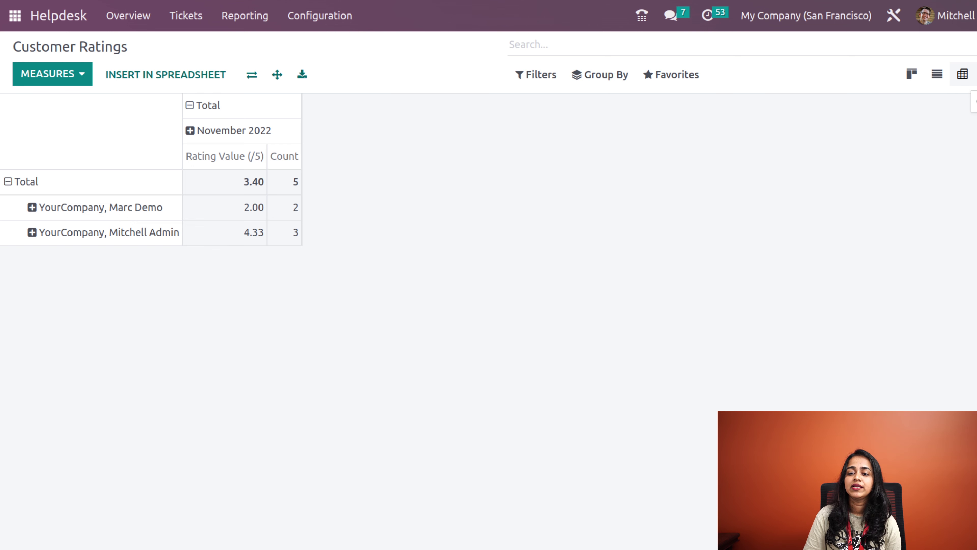
Step: Show the customer ratings as a bar chart, line chart and pie chart, and check the available measures
left_click(975, 74)
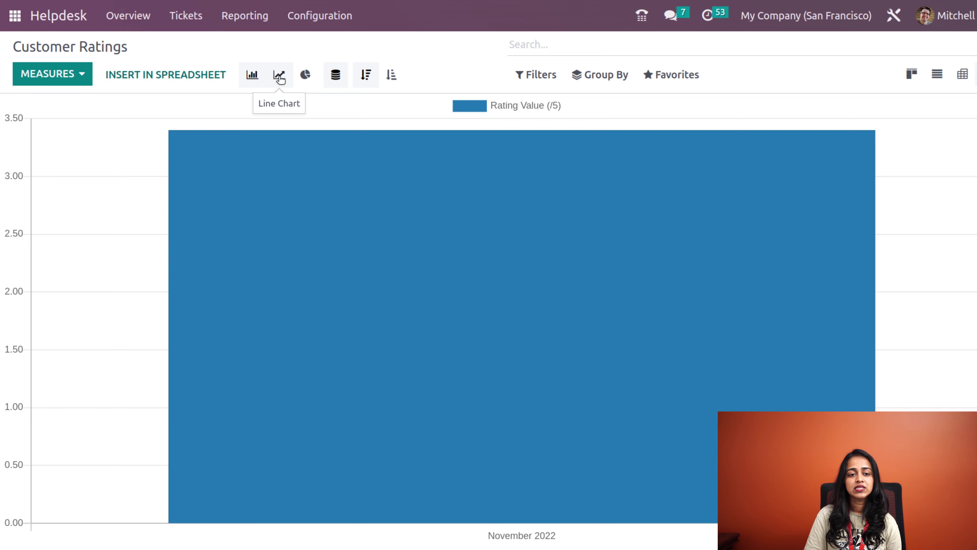
left_click(279, 75)
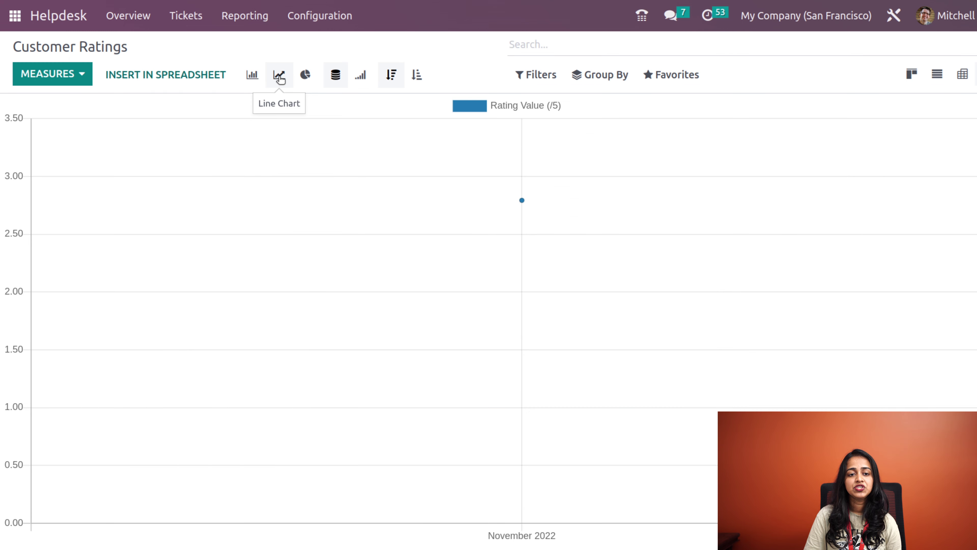
left_click(304, 77)
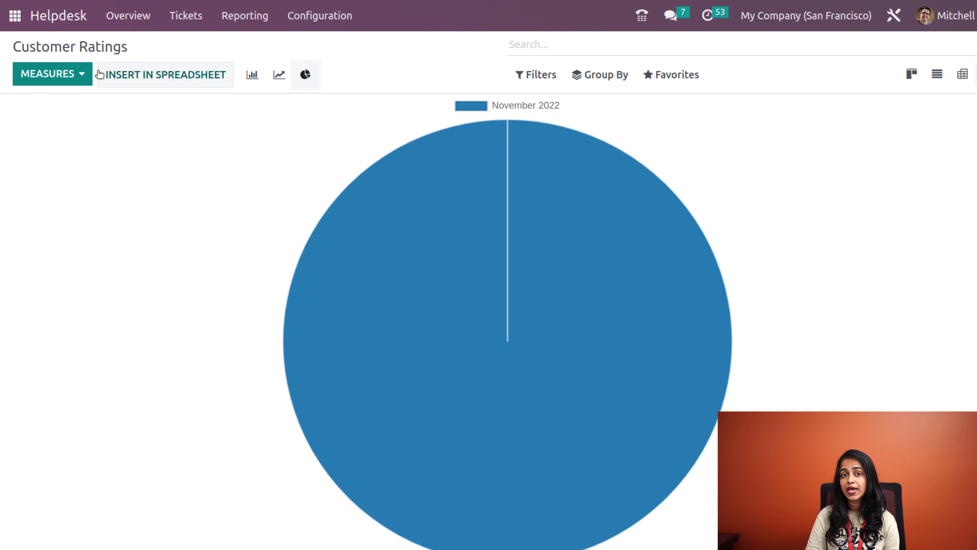
left_click(58, 81)
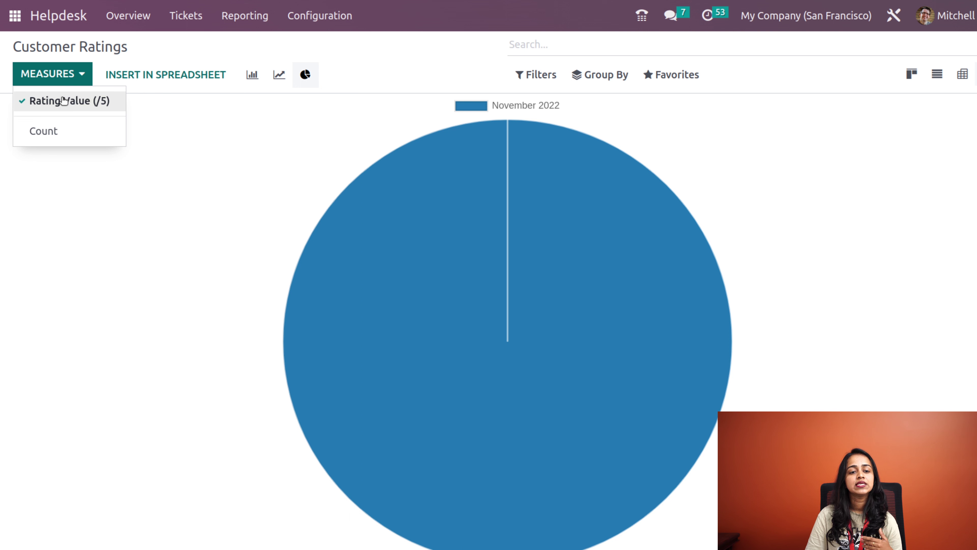
Step: Create and save a new helpdesk stage named won, and return to the stages list
left_click(325, 16)
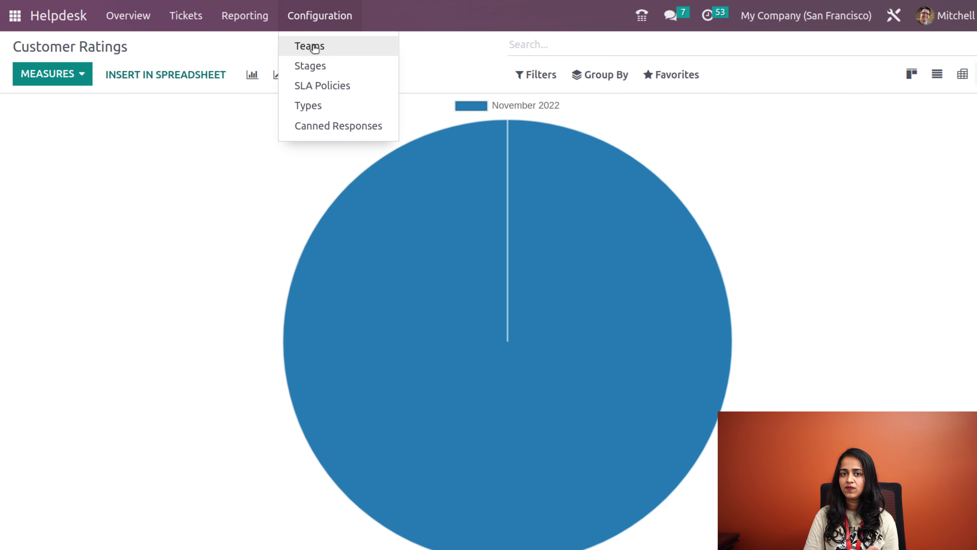
left_click(315, 66)
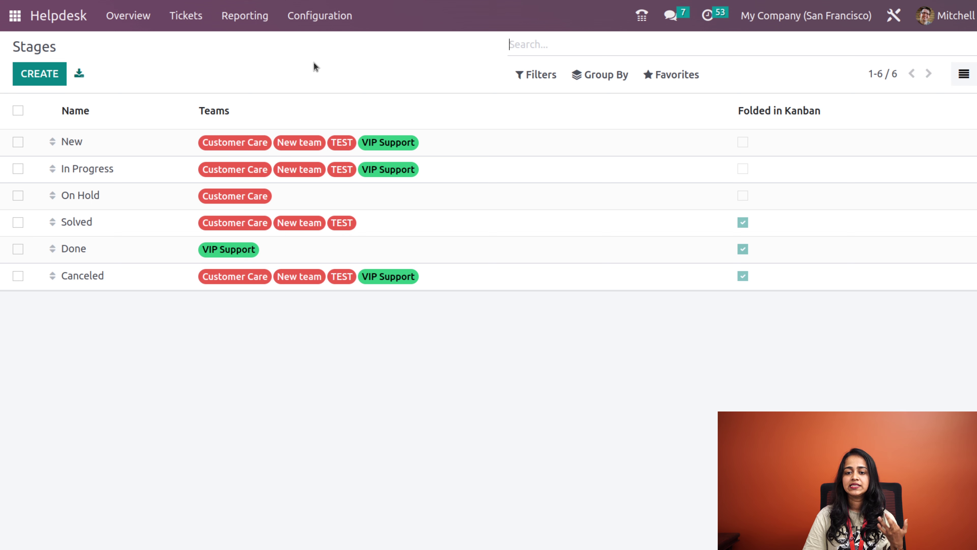
left_click(38, 76)
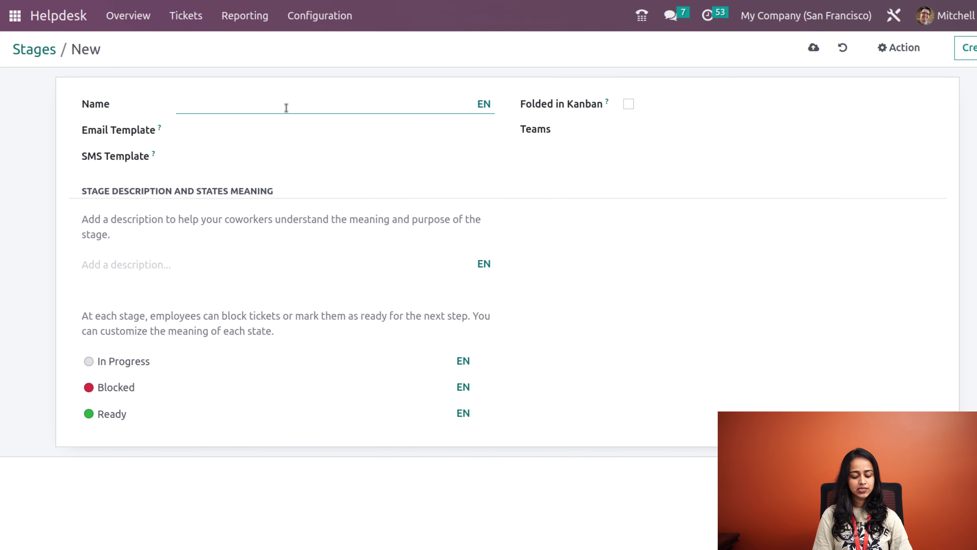
type("won")
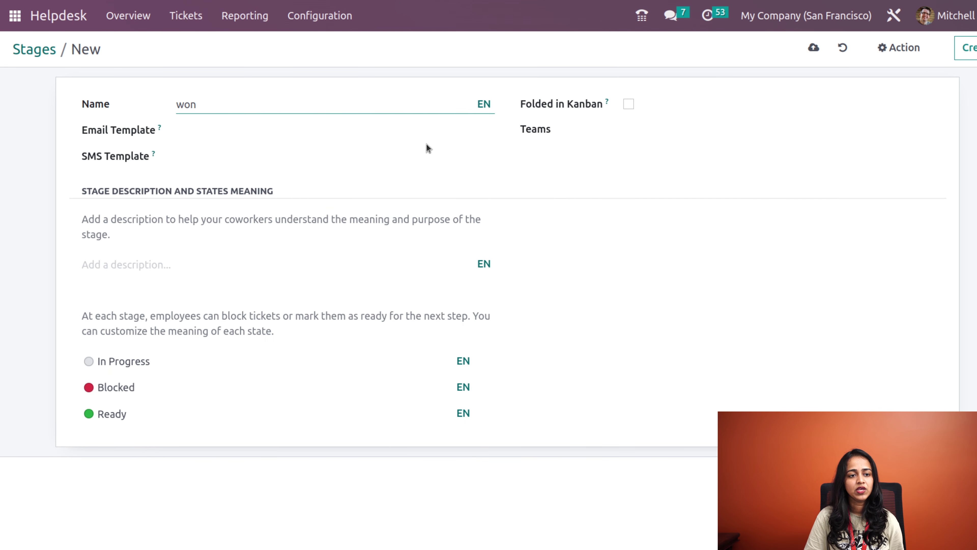
left_click(814, 47)
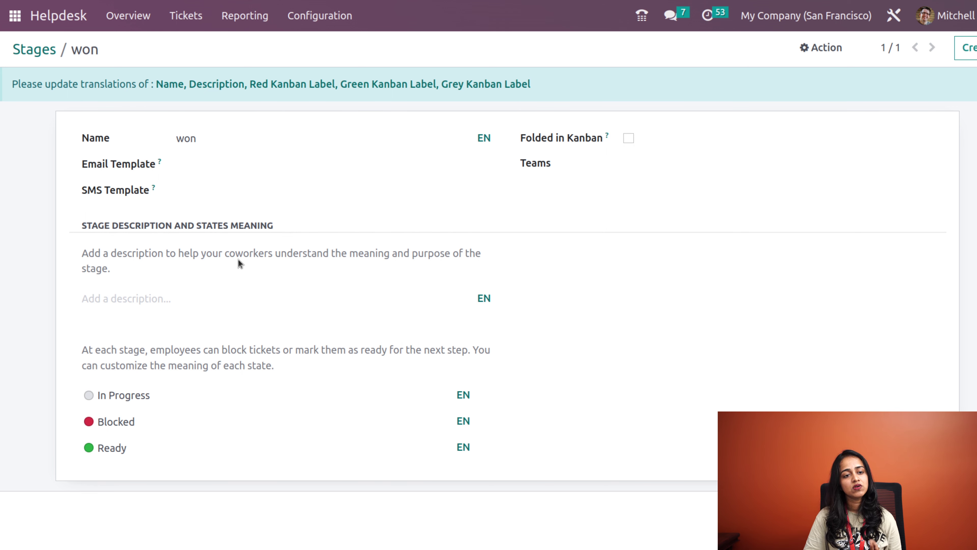
left_click(30, 48)
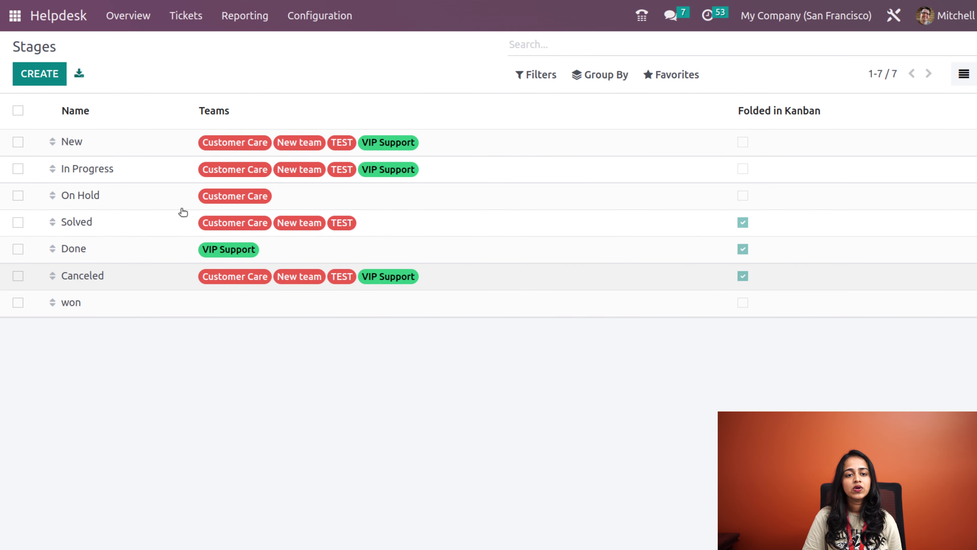
Step: Add a new ticket type named support to the helpdesk types
left_click(296, 23)
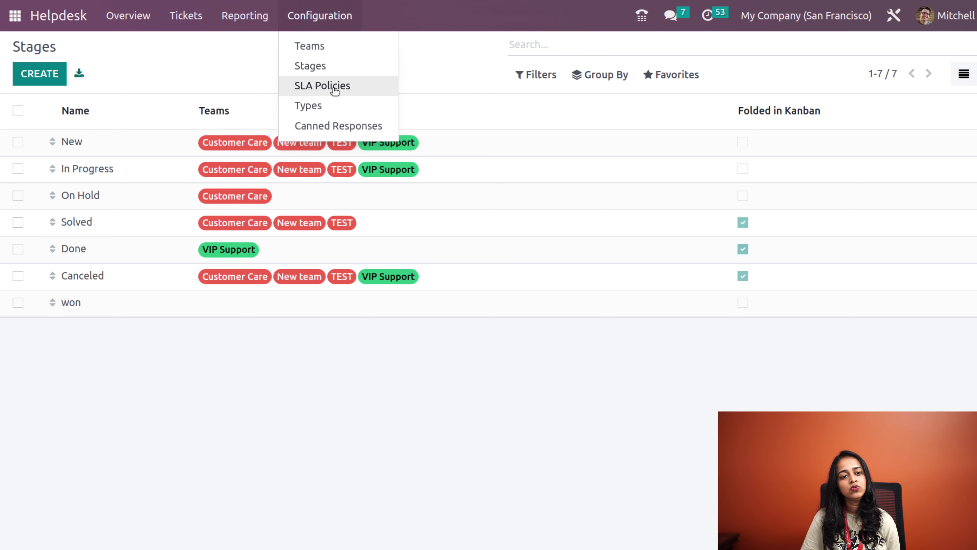
left_click(332, 112)
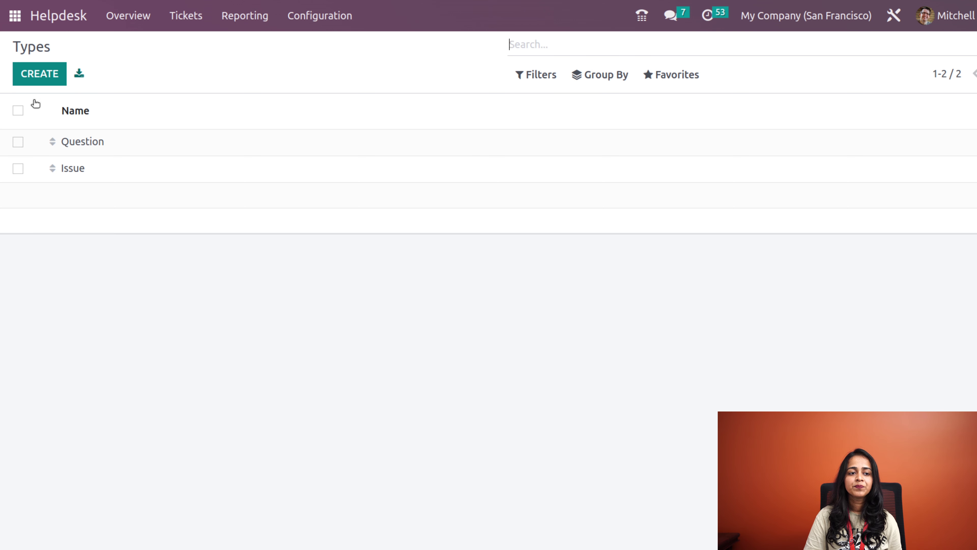
left_click(37, 79)
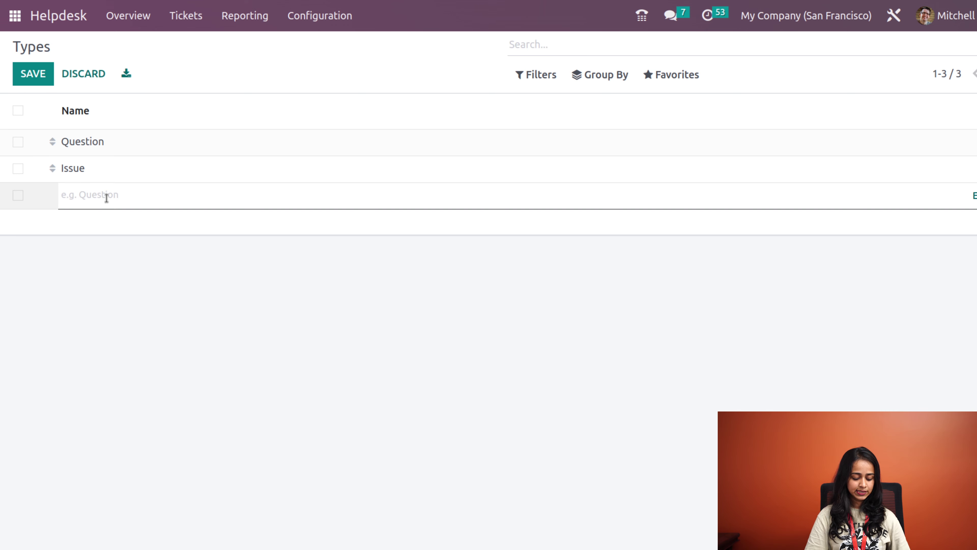
type("suppor")
type("t")
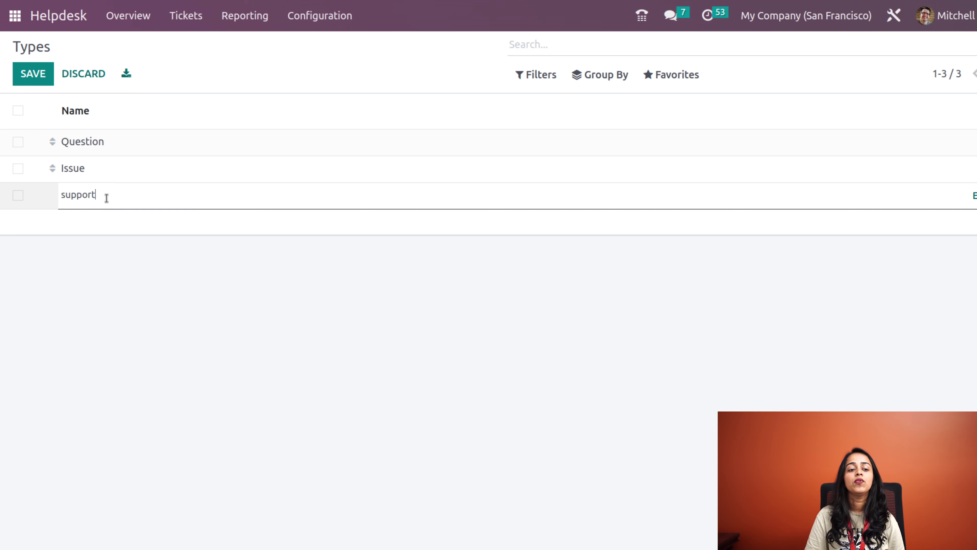
left_click(126, 268)
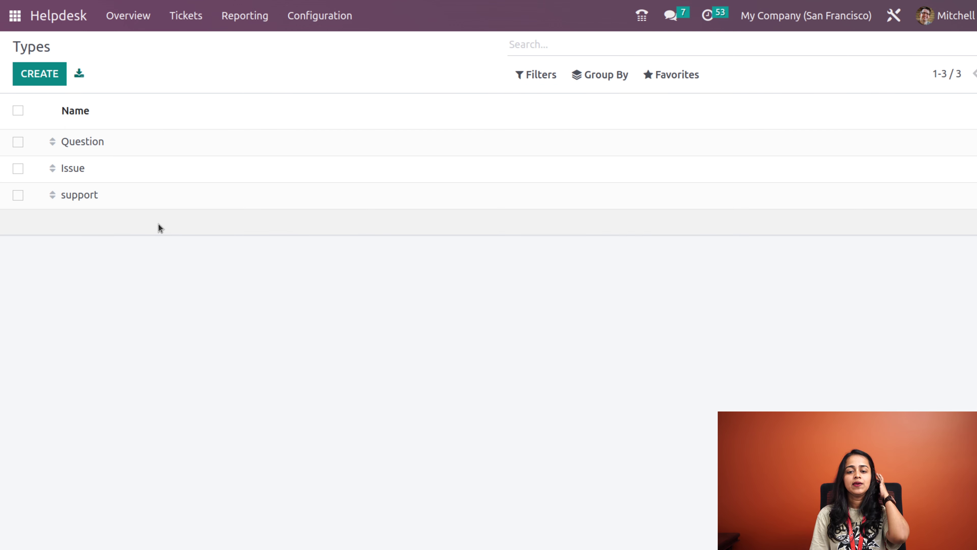
left_click(532, 84)
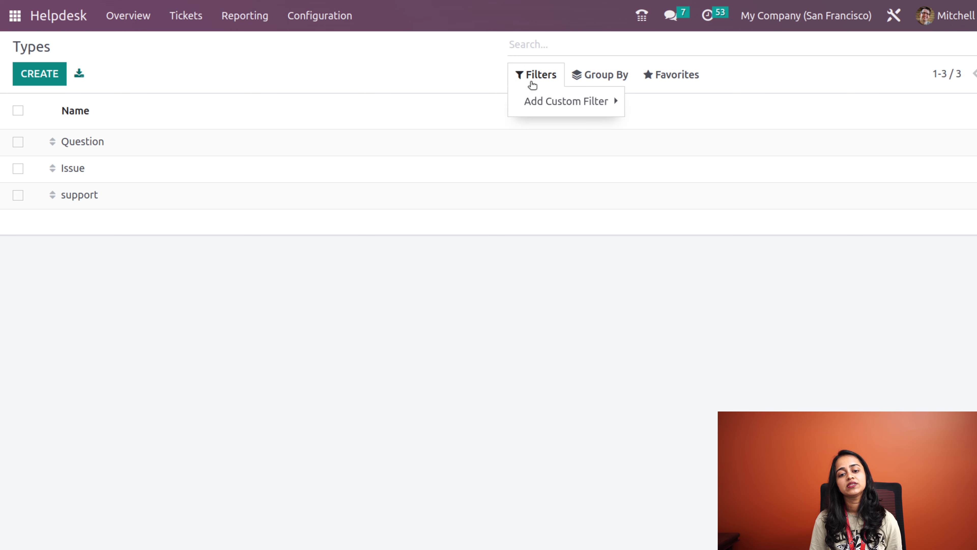
left_click(590, 75)
left_click(538, 77)
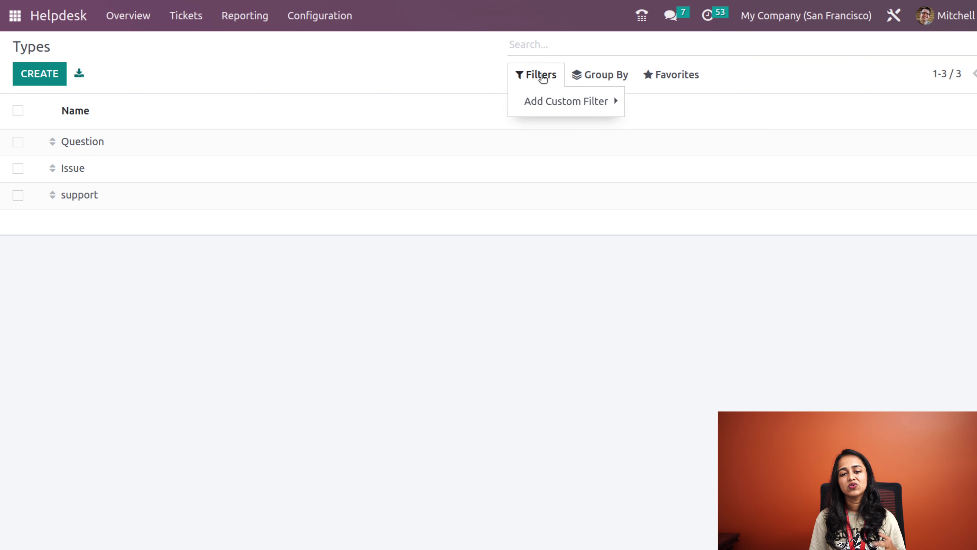
left_click(592, 78)
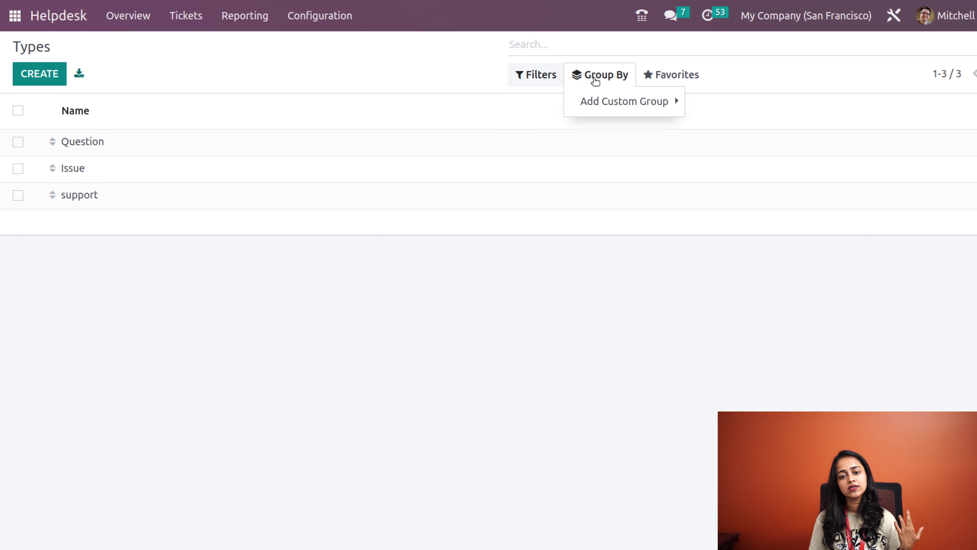
left_click(664, 77)
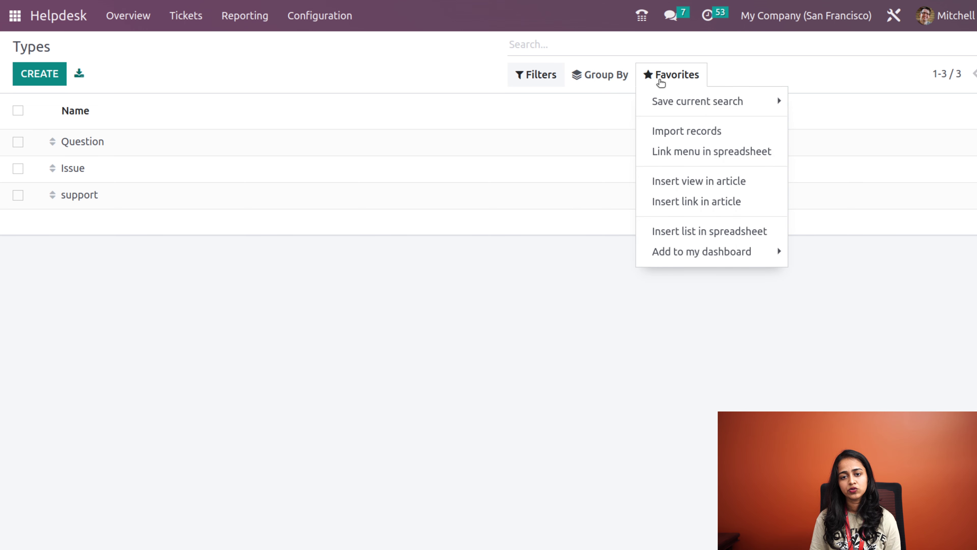
left_click(702, 252)
left_click(529, 420)
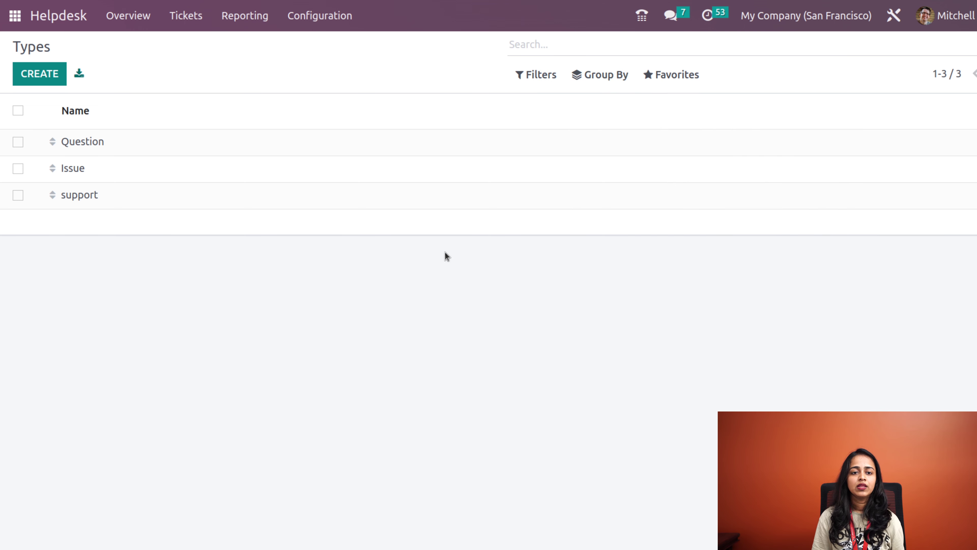
Step: Add a canned response with the shortcut hi and the substitution "hi are you guys free"
left_click(324, 8)
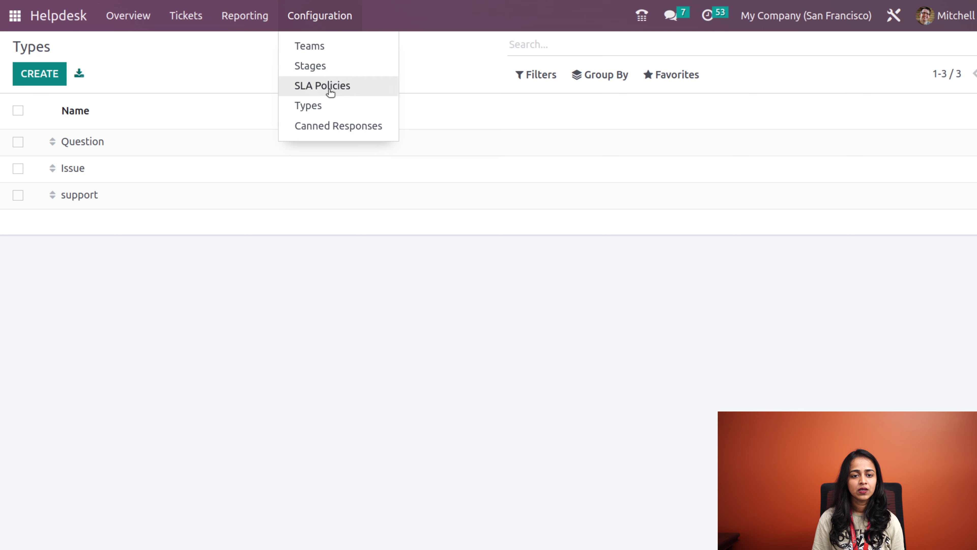
left_click(339, 127)
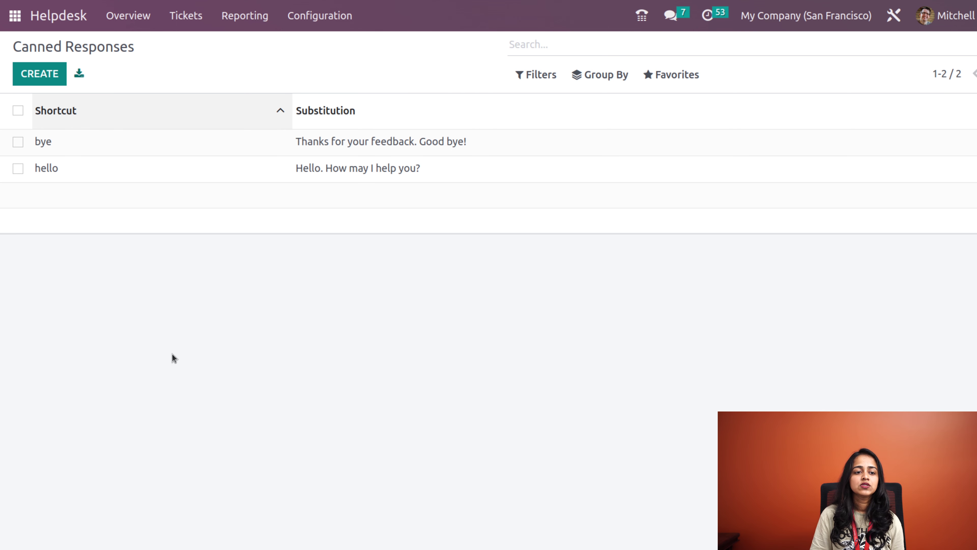
left_click(44, 72)
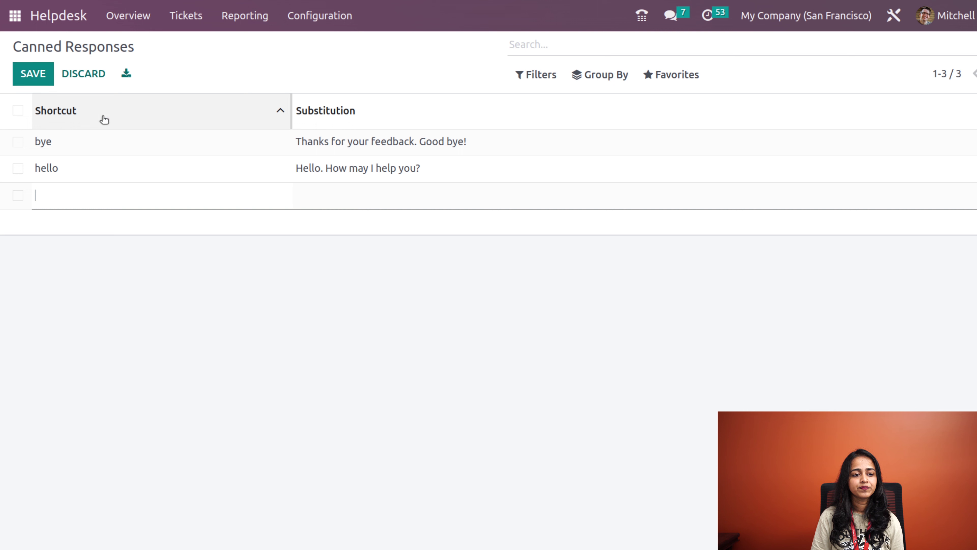
type("hi")
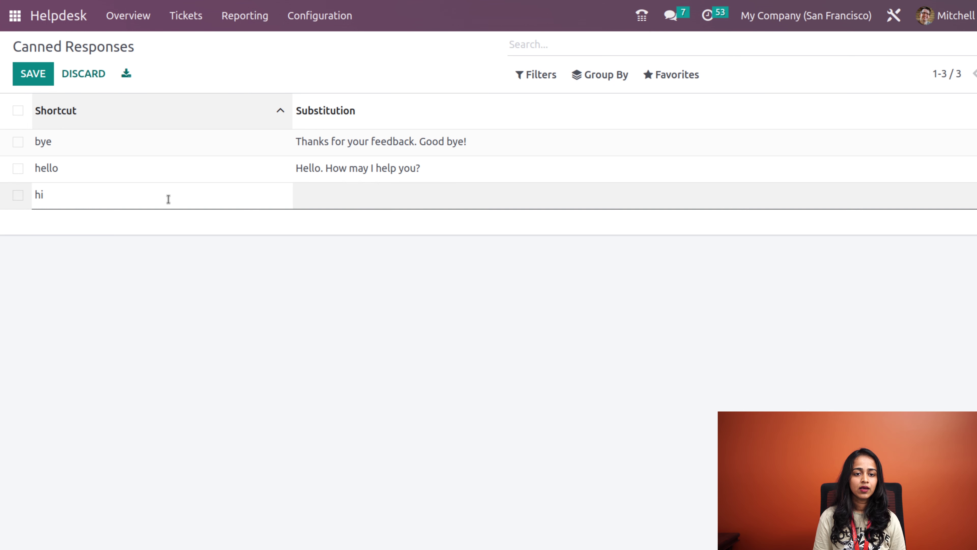
left_click(318, 197)
type("h")
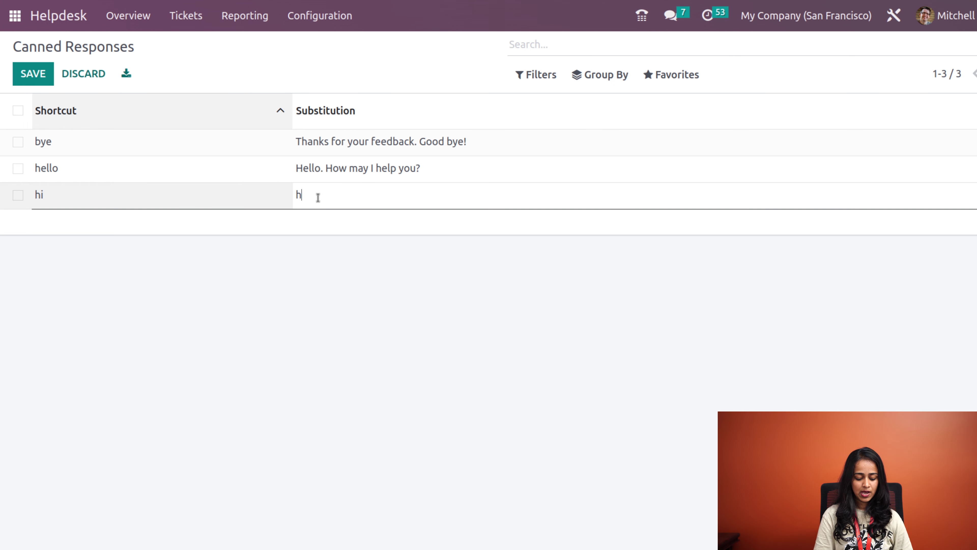
type("i are you gu")
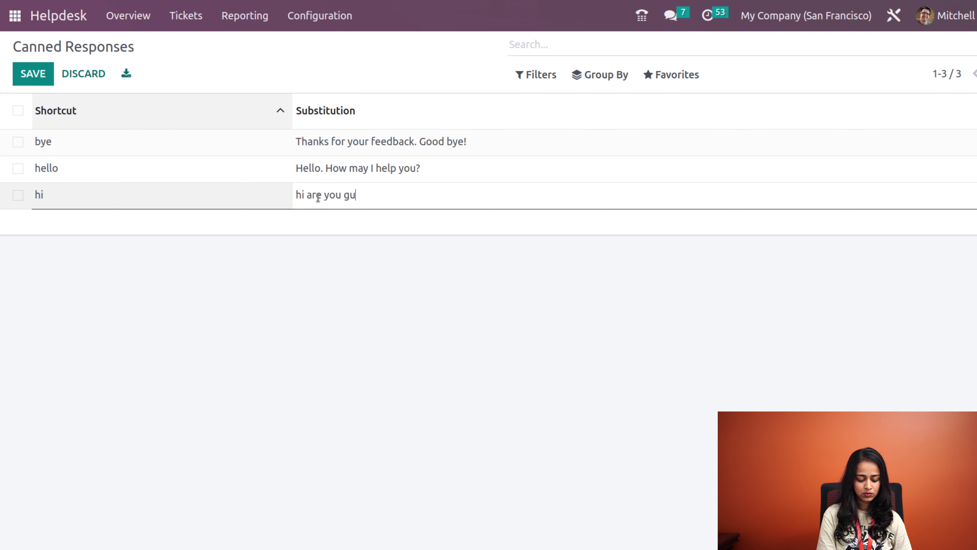
type("ys free")
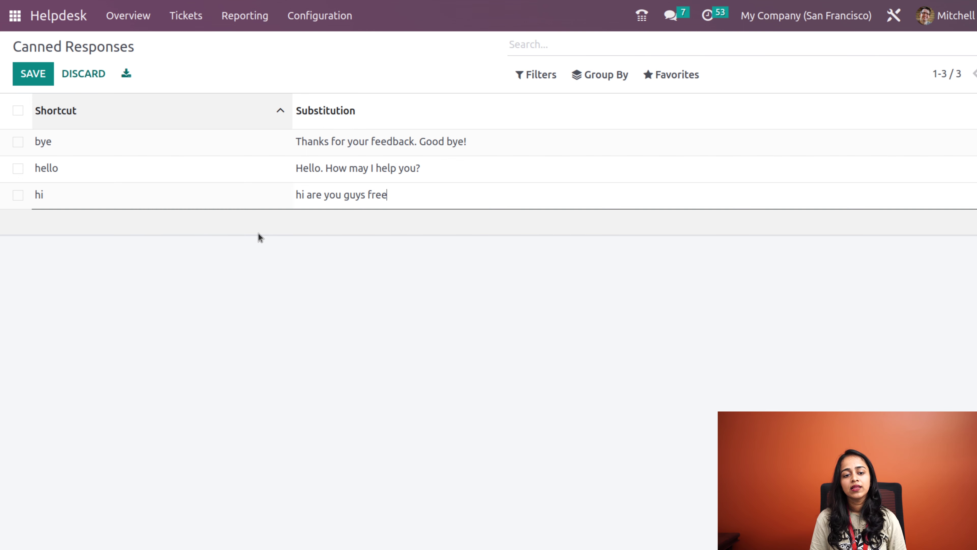
left_click(431, 233)
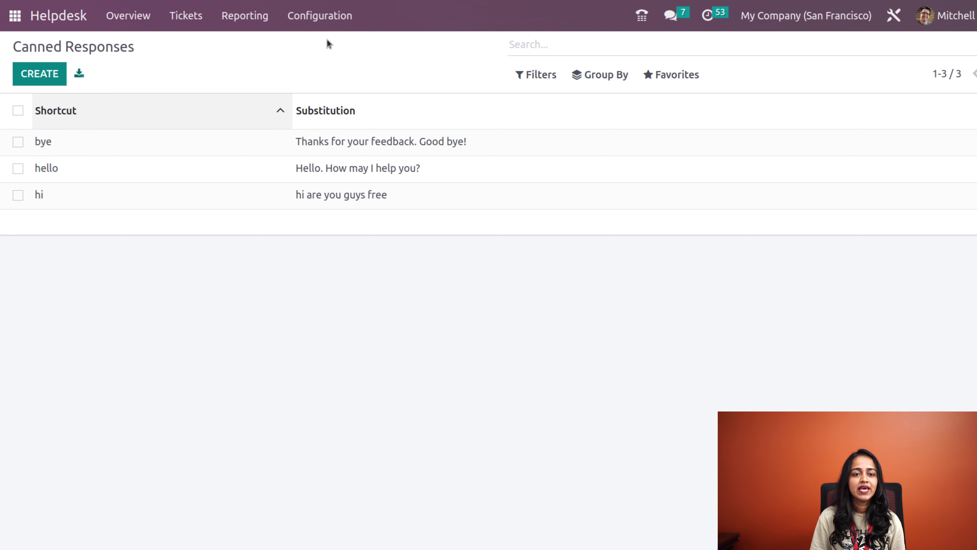
left_click(328, 26)
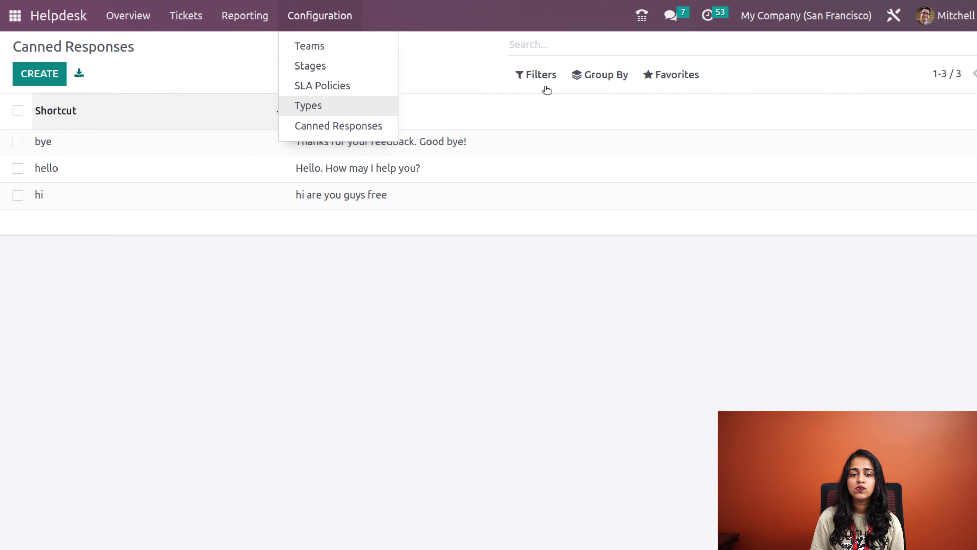
left_click(639, 310)
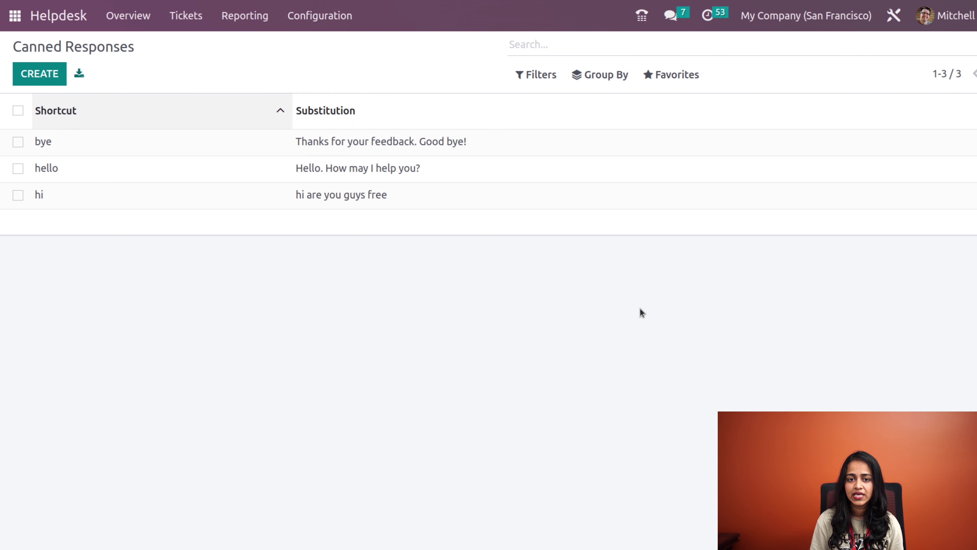